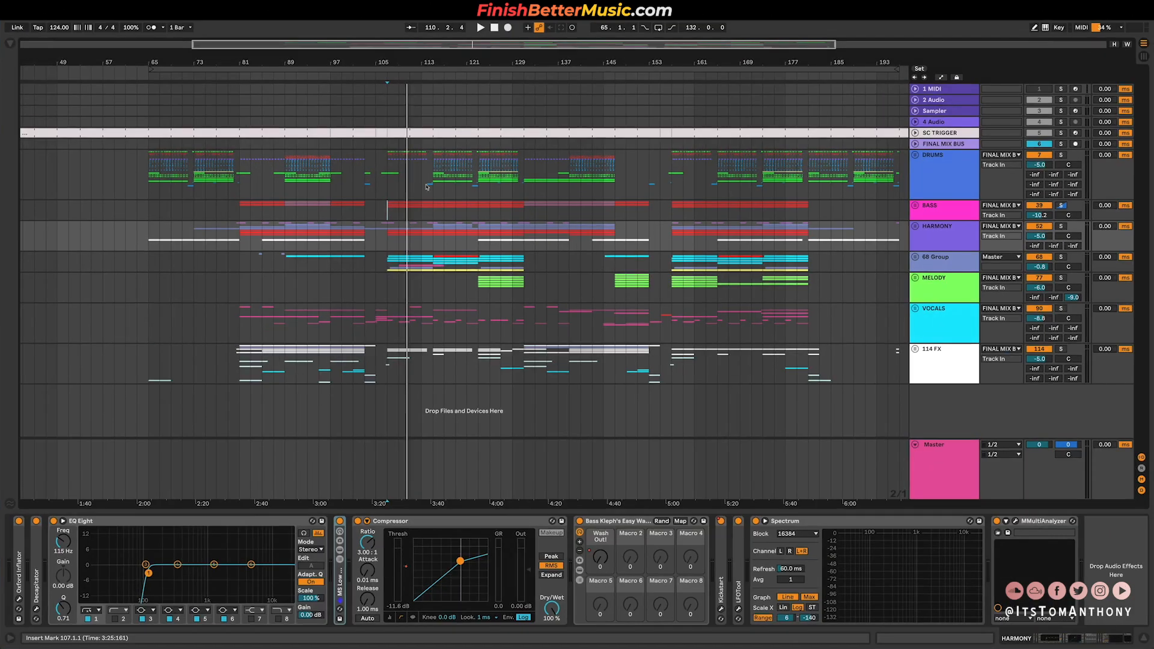
Step: Turn off solo on the BASS group and play the arrangement from bar 81
{"action": "left_click", "coordinate": [242, 240]}
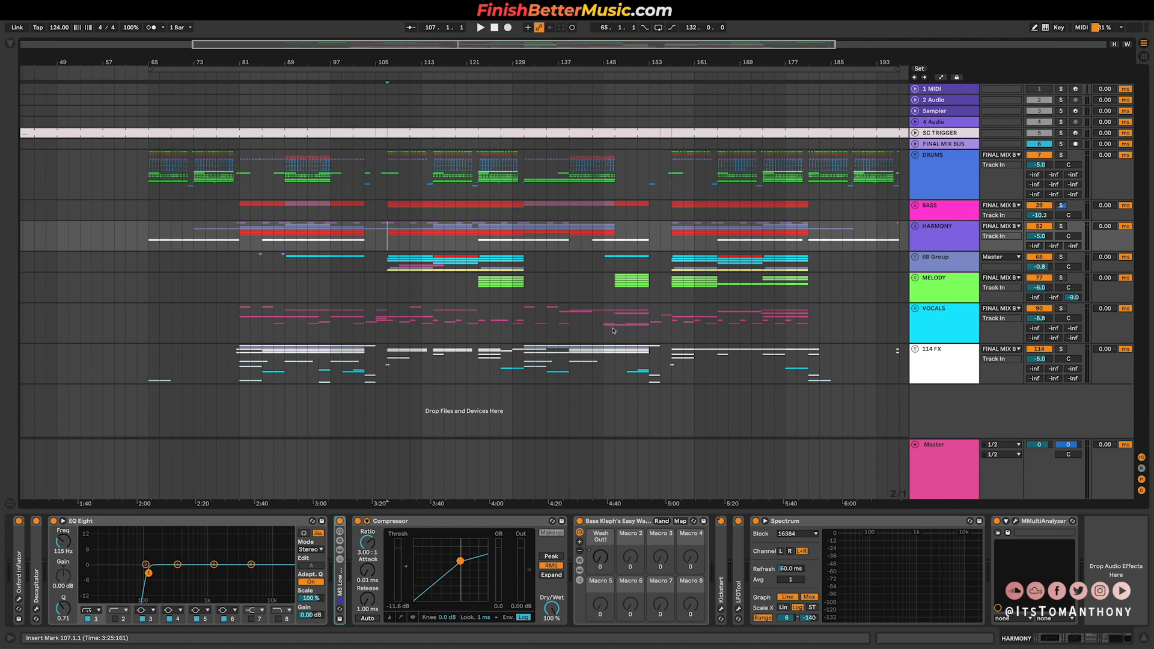
{"action": "left_click", "coordinate": [241, 212]}
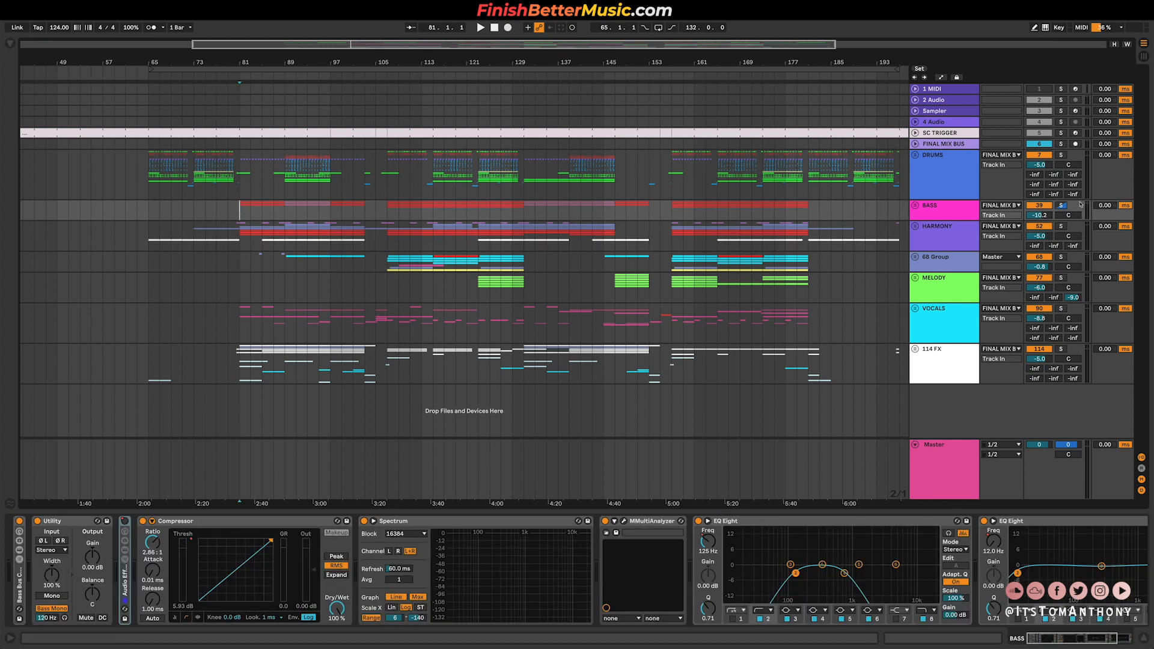
{"action": "key", "text": "space"}
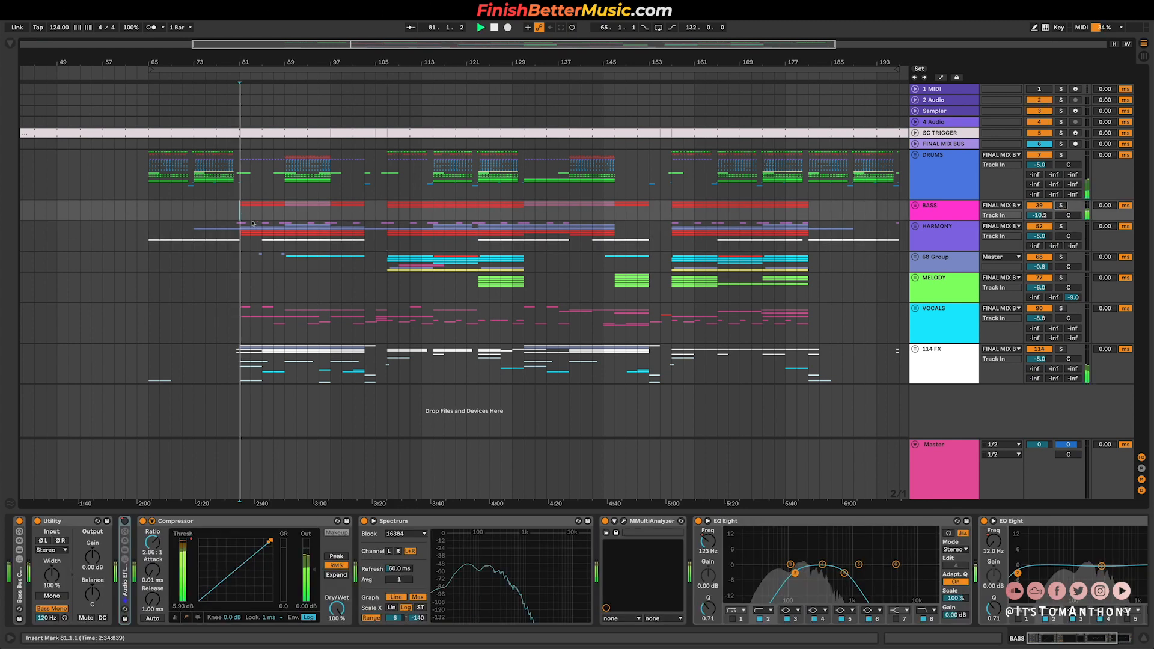
{"action": "key", "text": "space"}
Step: Listen to the arrangement from bar 89, then from bar 97
{"action": "left_click", "coordinate": [285, 212]}
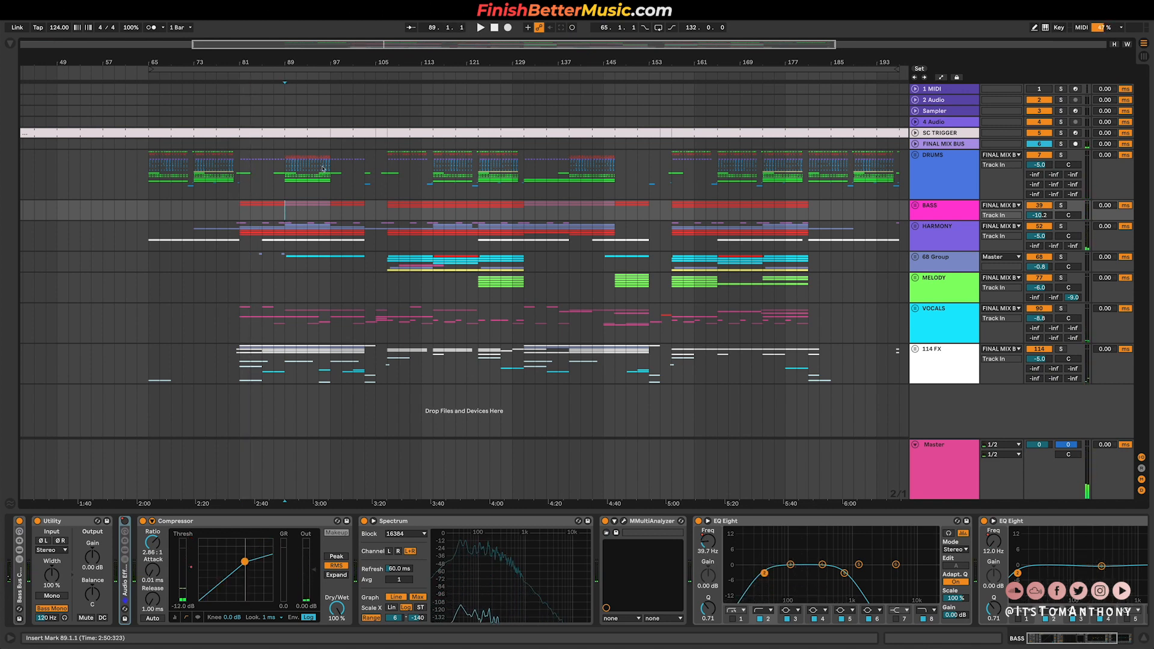
{"action": "key", "text": "space"}
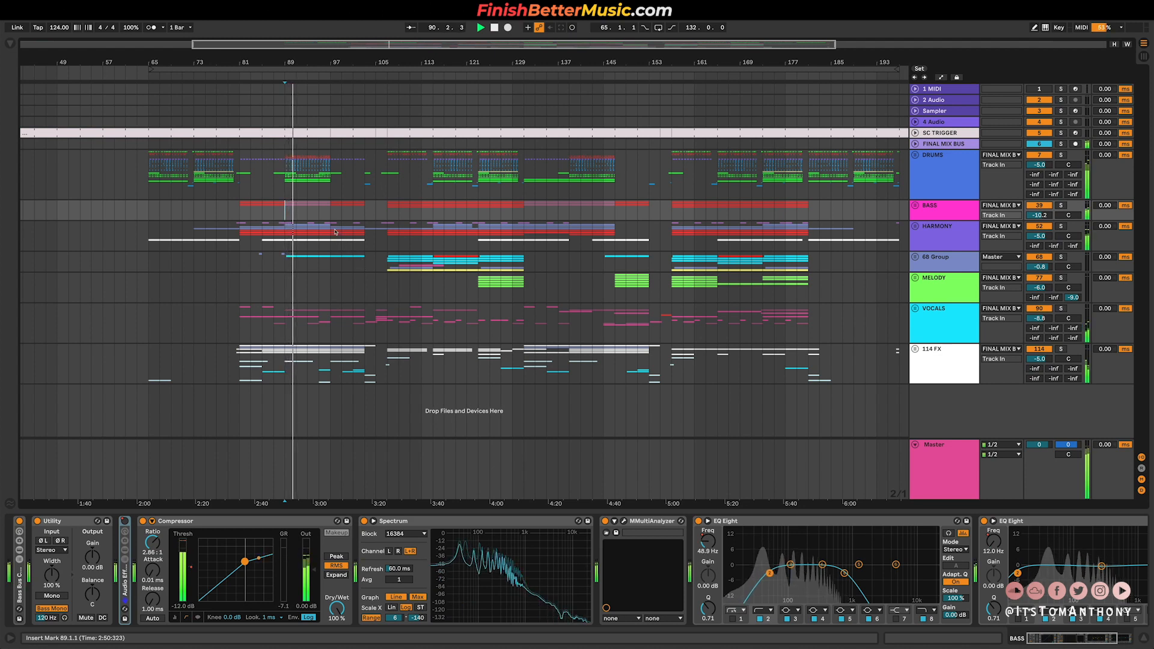
{"action": "key", "text": "space"}
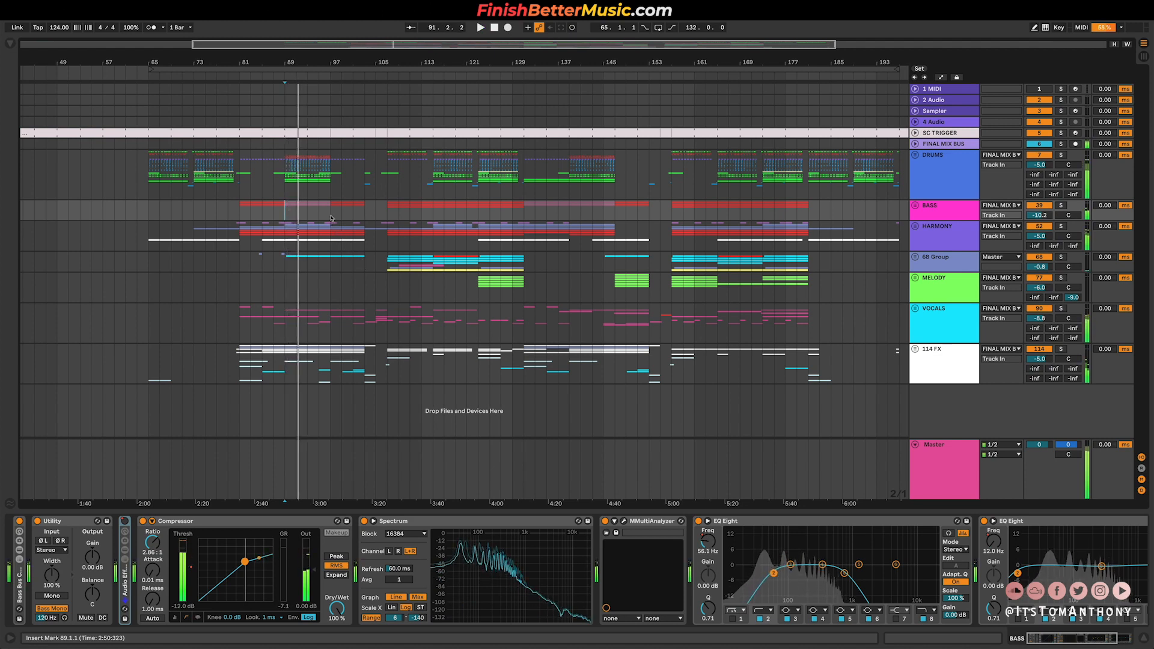
{"action": "left_click", "coordinate": [331, 219]}
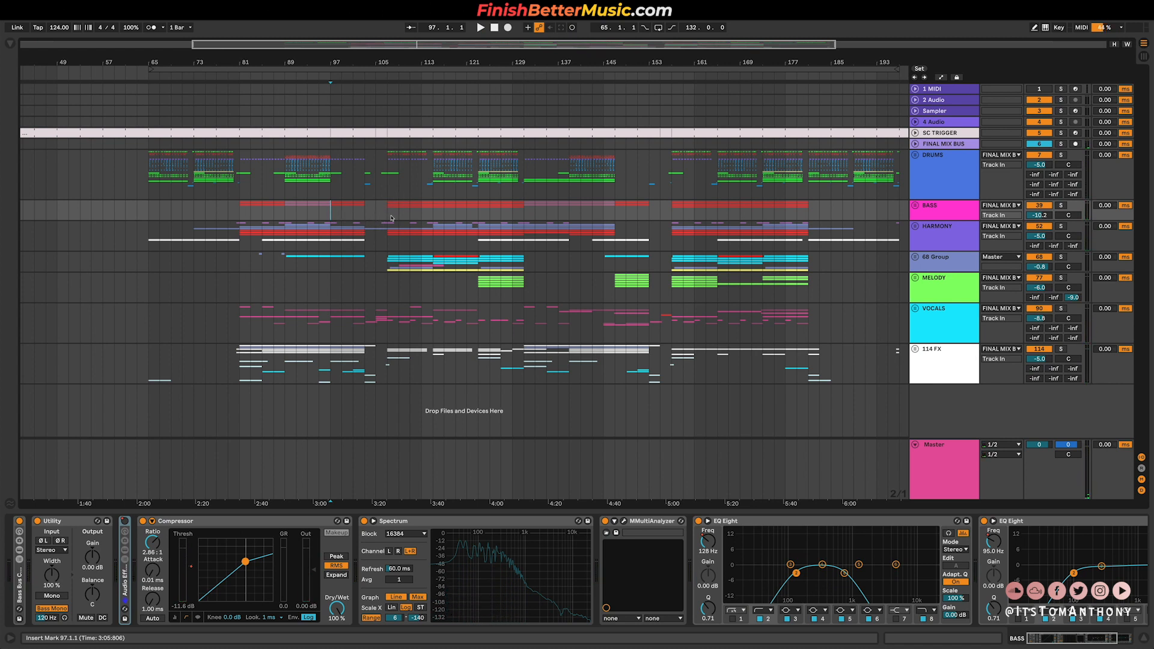
{"action": "key", "text": "space"}
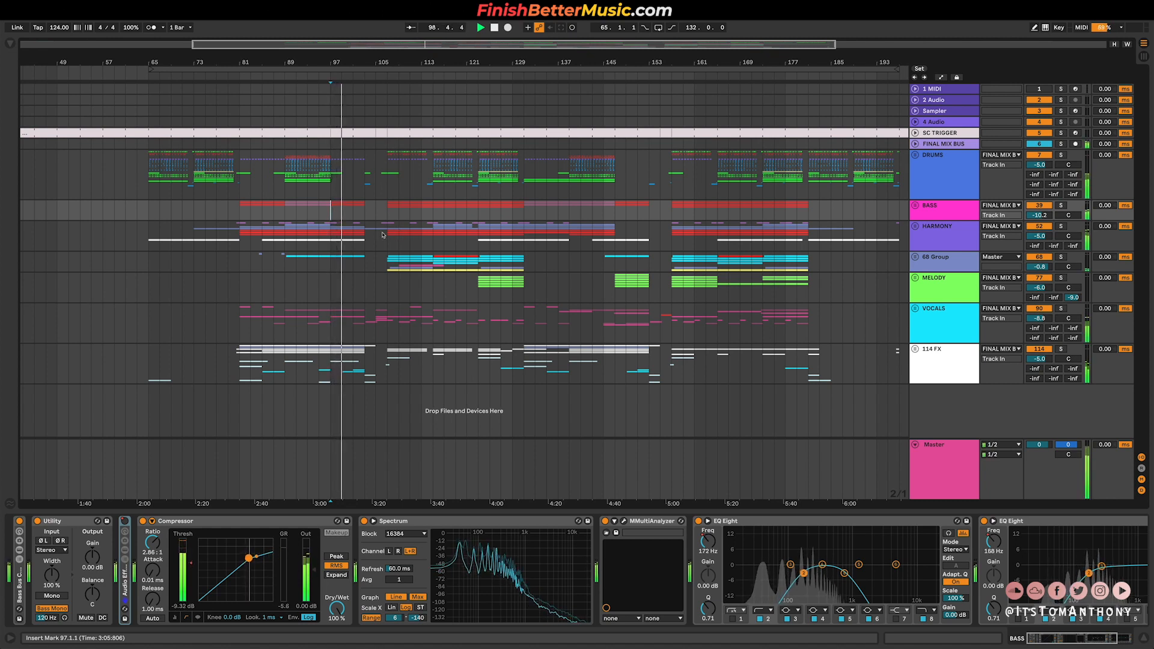
Step: Play the full mix from bar 106 through the start of the drop
{"action": "scroll", "coordinate": [383, 235], "scroll_direction": "up", "scroll_amount": 5}
{"action": "left_click", "coordinate": [361, 212]}
{"action": "key", "text": "space"}
{"action": "key", "text": "space"}
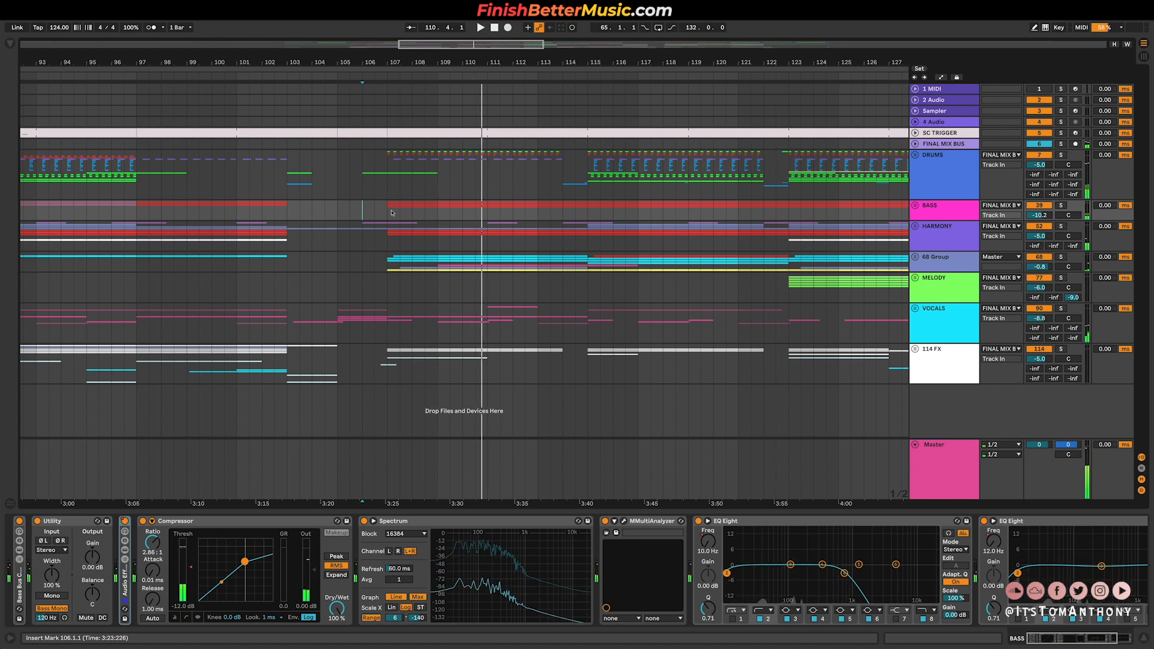
Step: Mark the BASS range from 107.1.1 to 114.3.1 and play the arrangement from 114.3.1
{"action": "left_click_drag", "start_coordinate": [420, 212], "coordinate": [538, 211]}
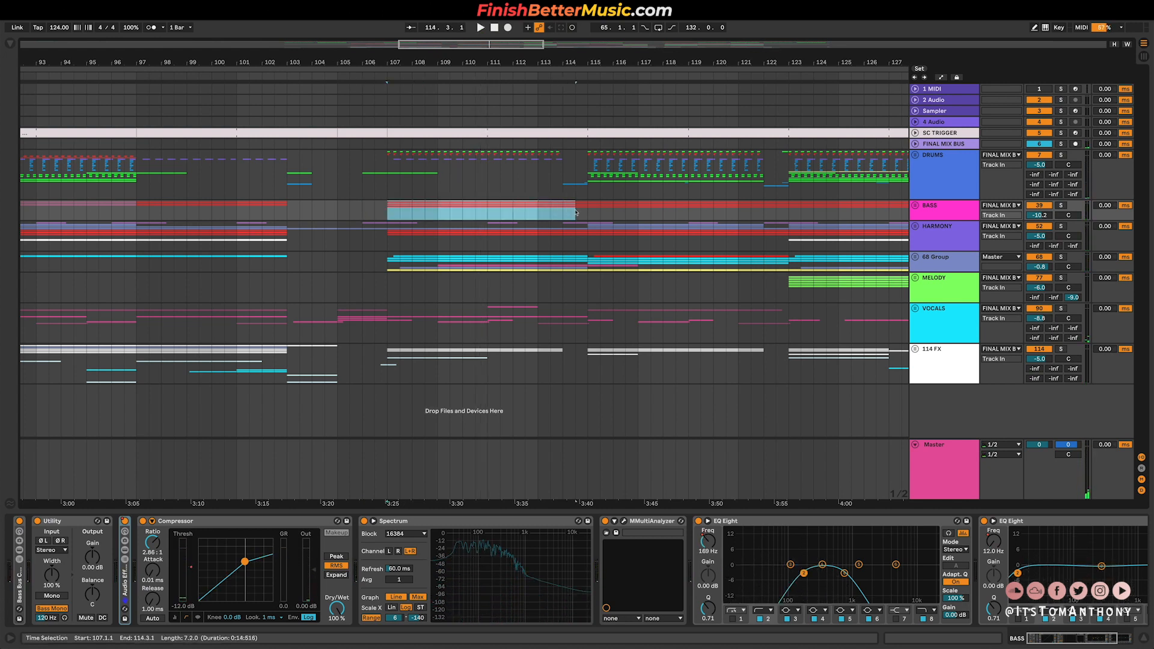
{"action": "left_click", "coordinate": [578, 213]}
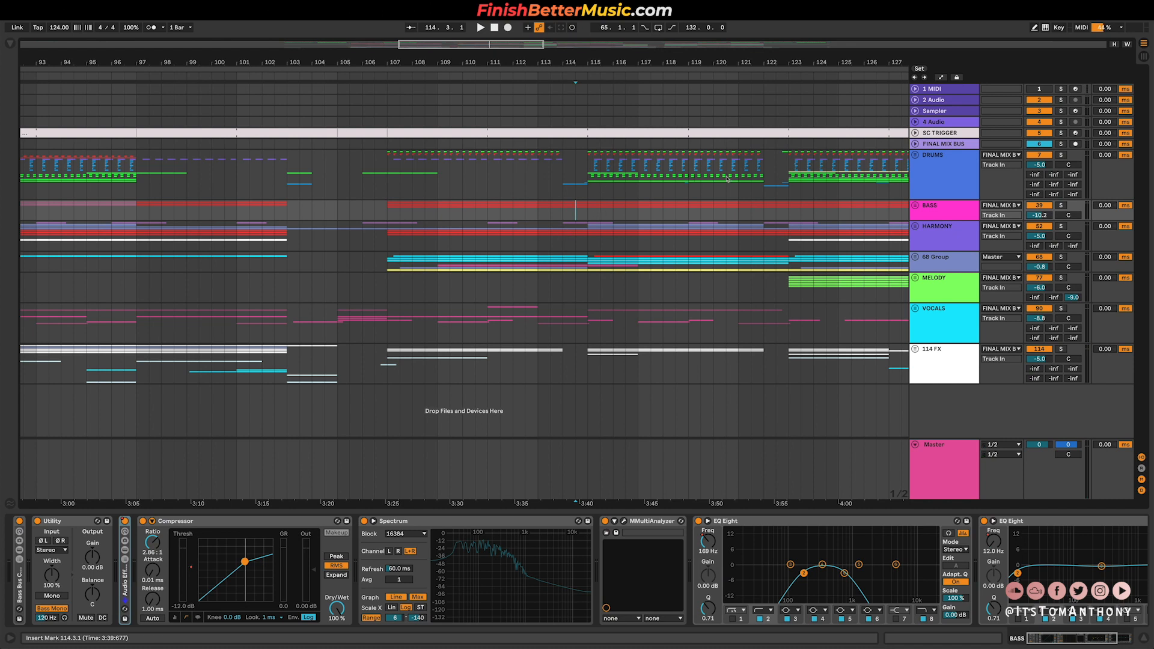
{"action": "scroll", "coordinate": [793, 181], "scroll_direction": "right", "scroll_amount": 3}
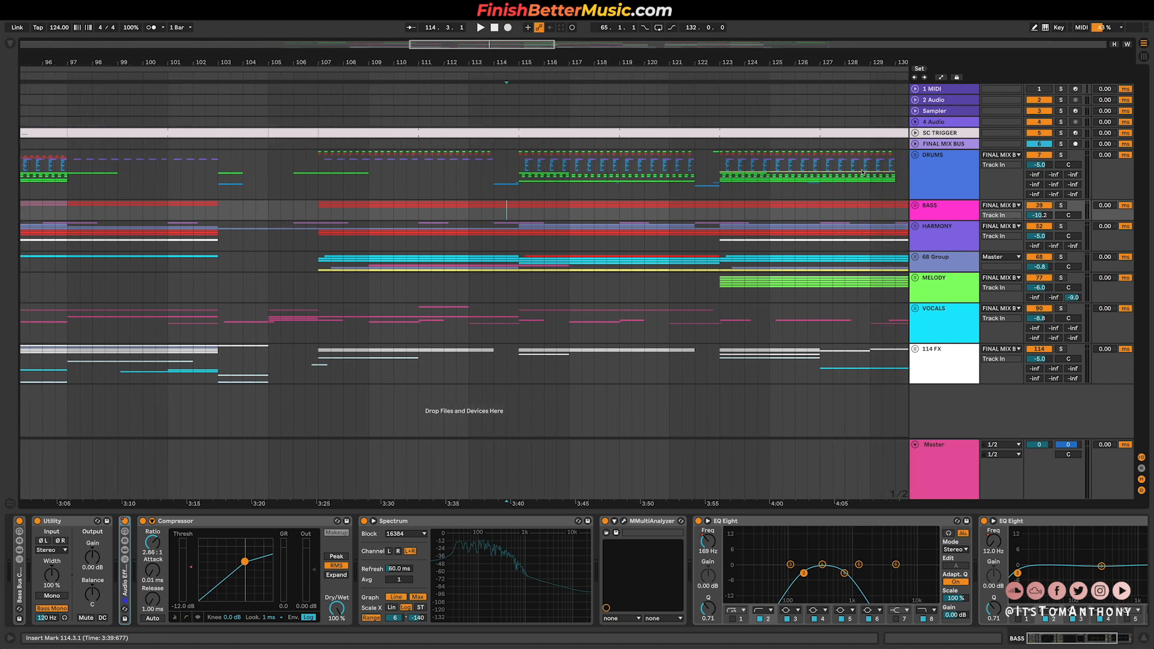
{"action": "key", "text": "space"}
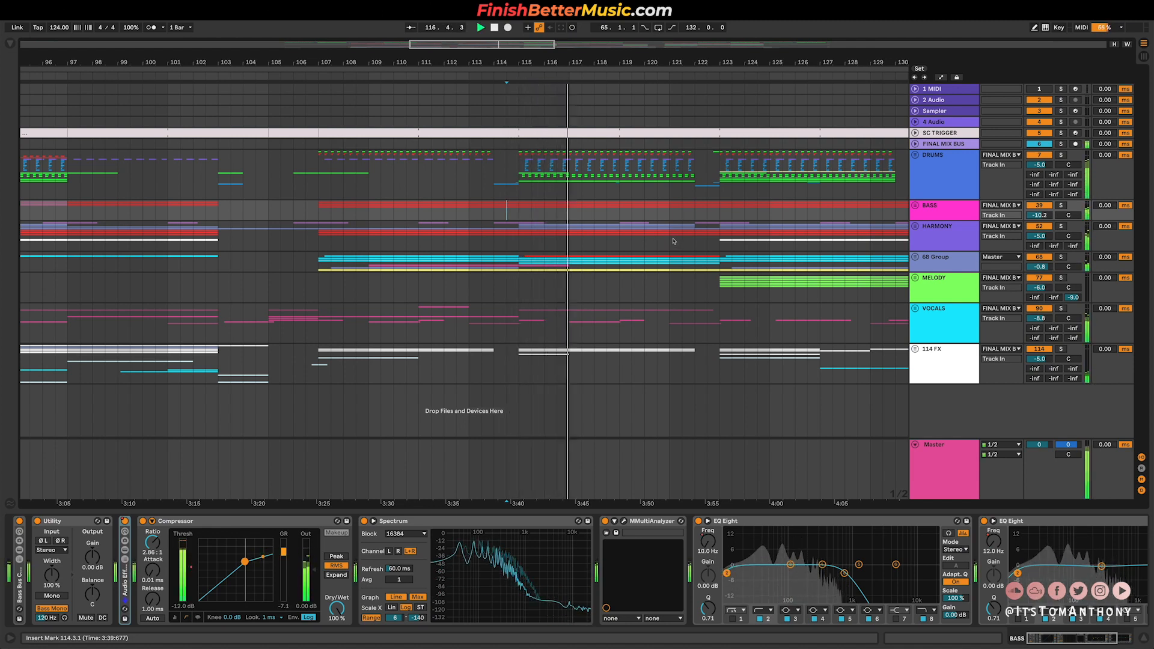
{"action": "key", "text": "space"}
Step: Play the arrangement from 122.3.1 to hear the section where the MELODY group enters
{"action": "left_click", "coordinate": [707, 212]}
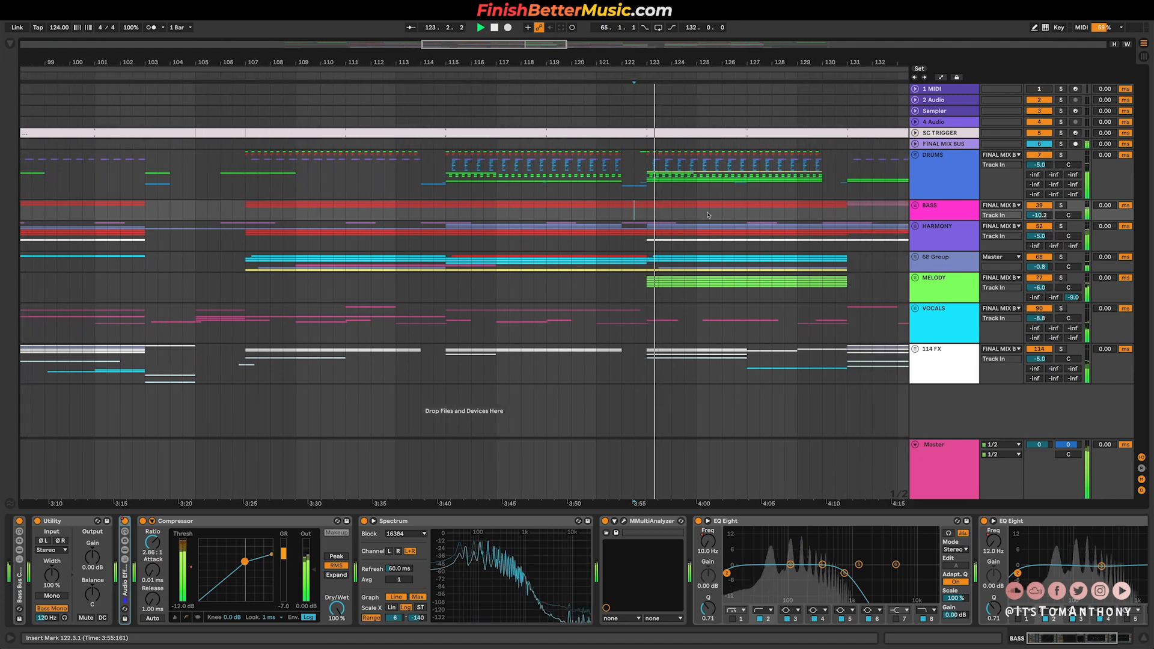
{"action": "key", "text": "minus"}
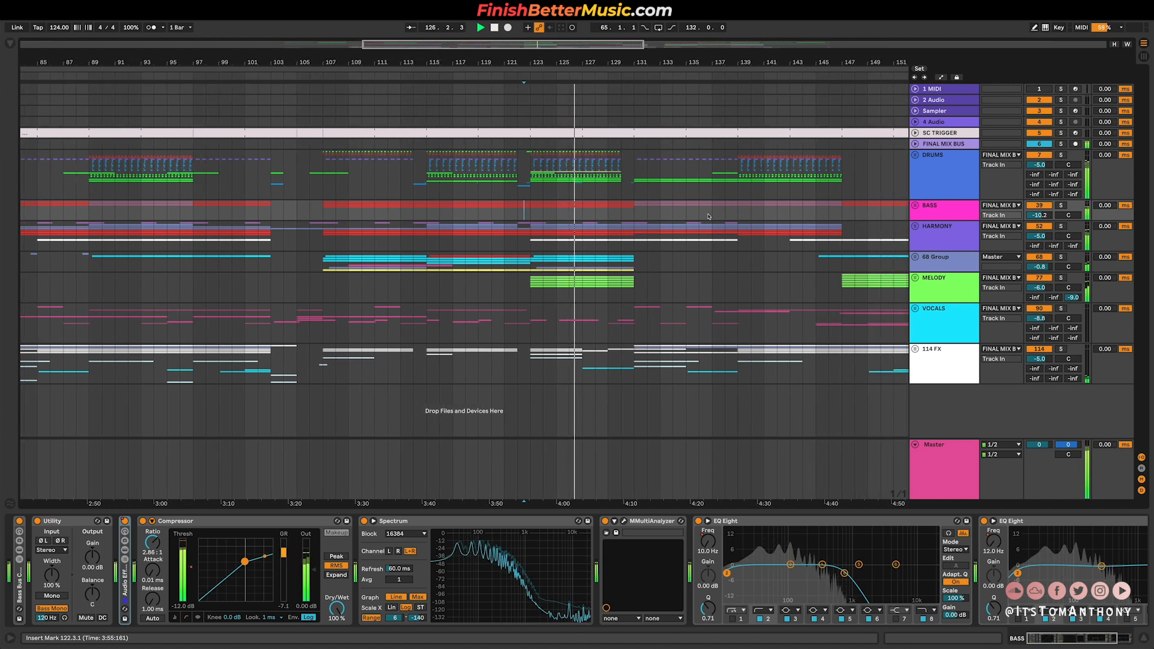
{"action": "key", "text": "minus"}
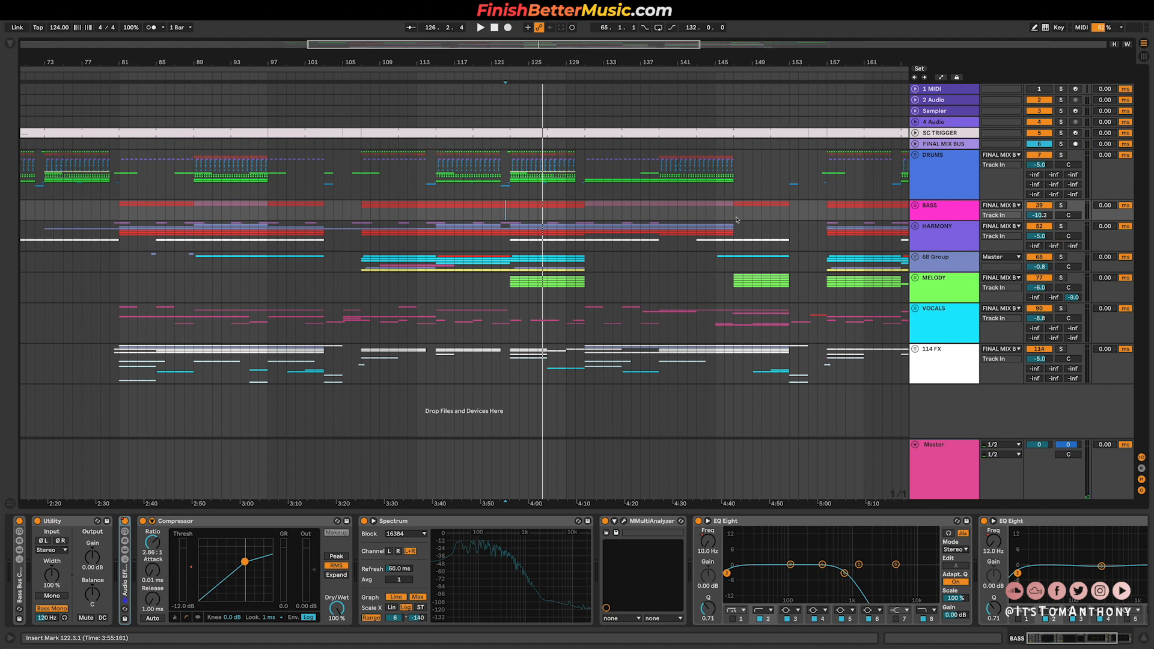
Step: Select the BASS range from bar 147 to bar 157 and play through it into the following drop
{"action": "left_click_drag", "start_coordinate": [829, 219], "coordinate": [733, 216]}
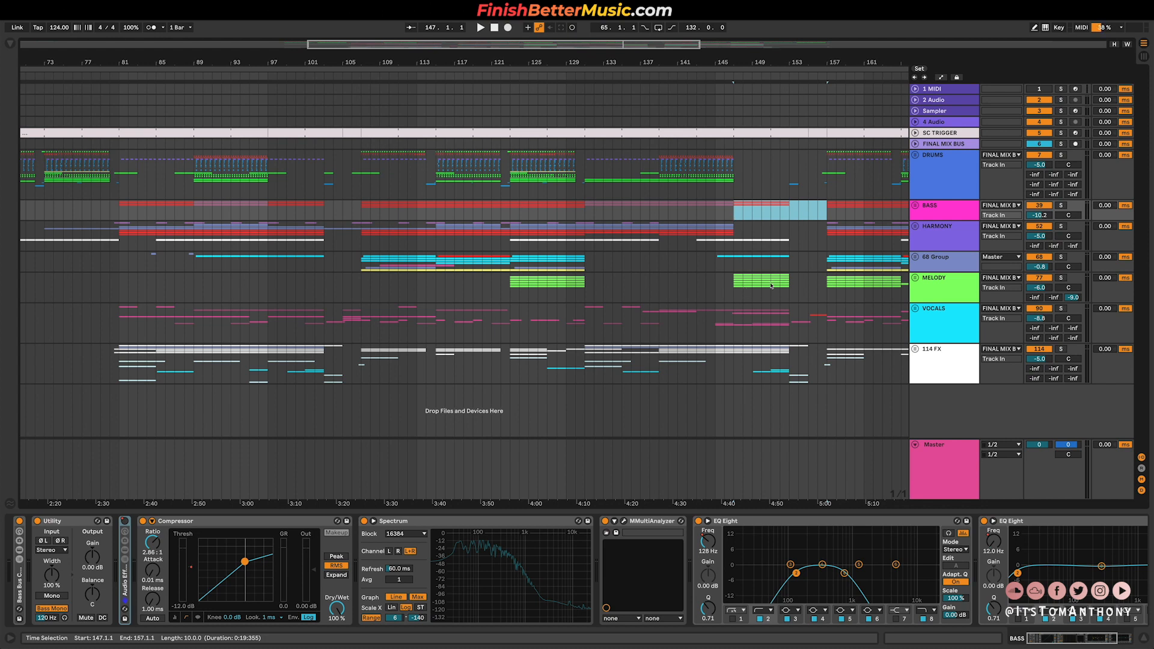
{"action": "key", "text": "space"}
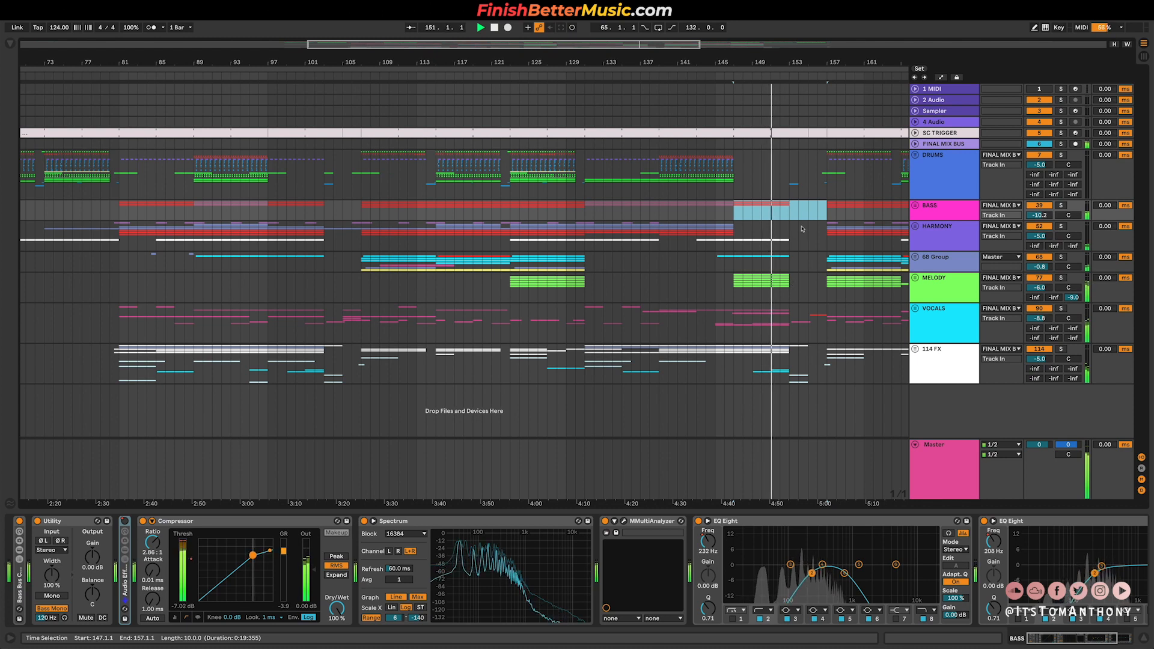
{"action": "scroll", "coordinate": [770, 234], "scroll_direction": "right", "scroll_amount": 3}
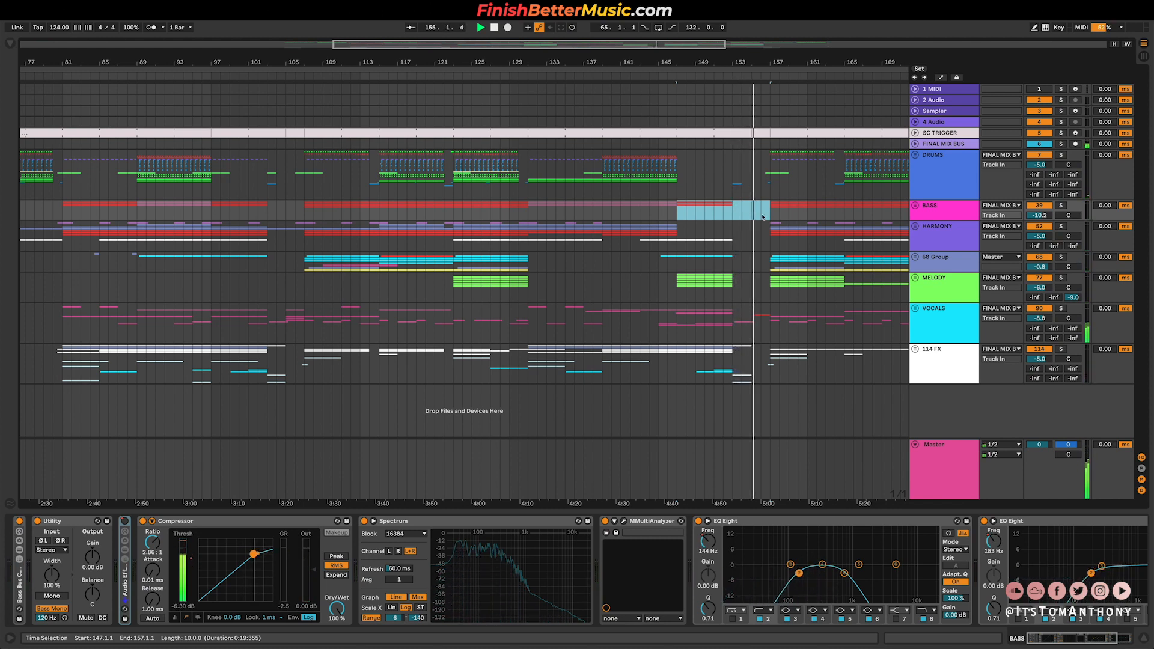
{"action": "scroll", "coordinate": [781, 235], "scroll_direction": "right", "scroll_amount": 5}
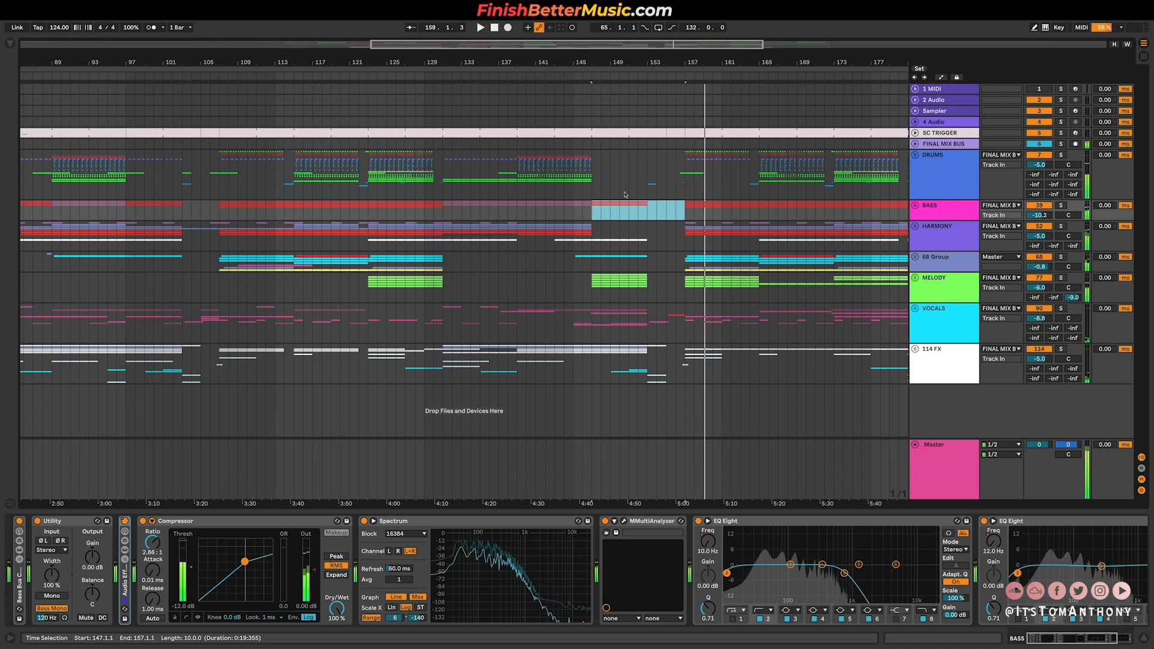
Step: Mark HARMONY bars 173 to 180 and play the arrangement from bar 165
{"action": "left_click_drag", "start_coordinate": [757, 244], "coordinate": [905, 244]}
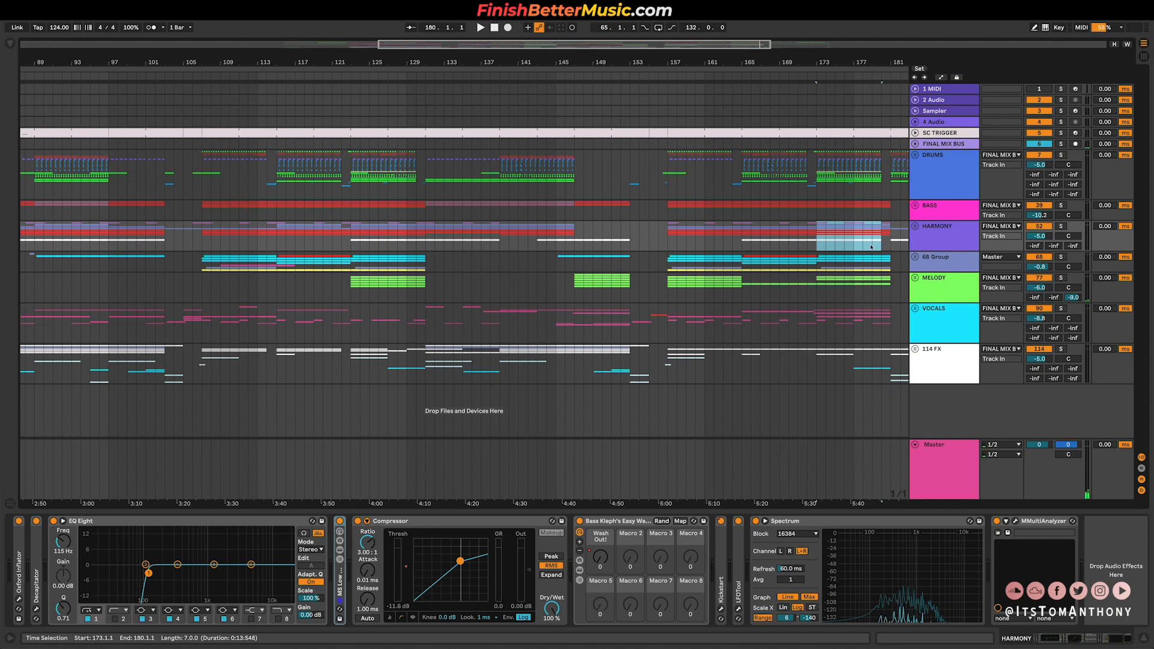
{"action": "left_click", "coordinate": [746, 243]}
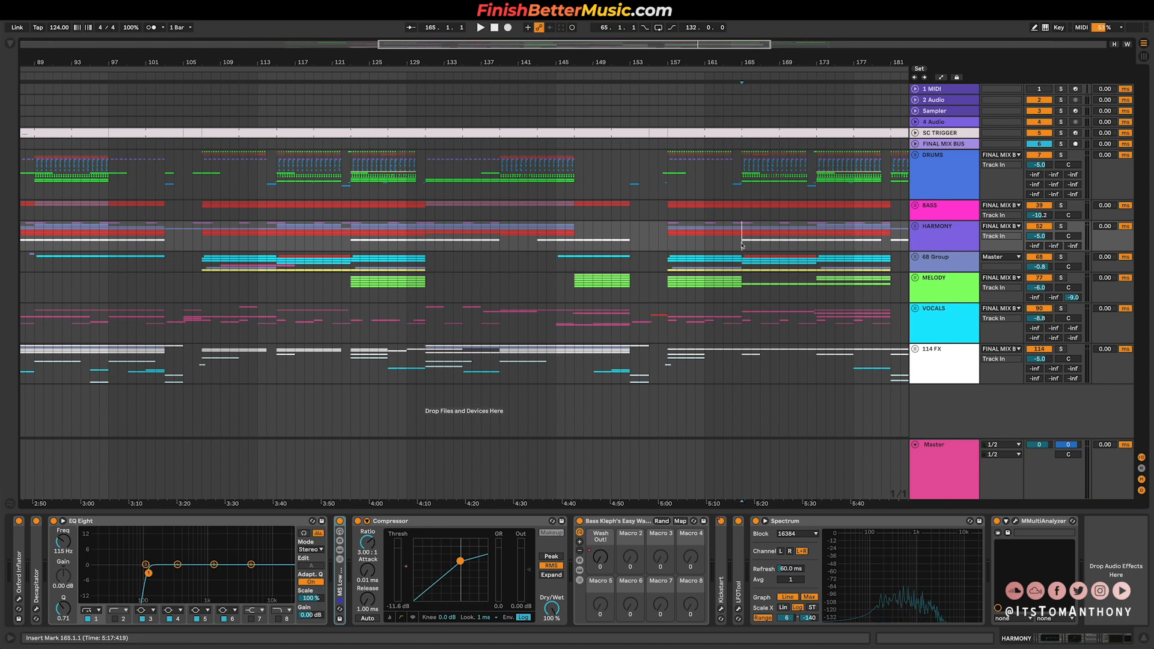
{"action": "key", "text": "space"}
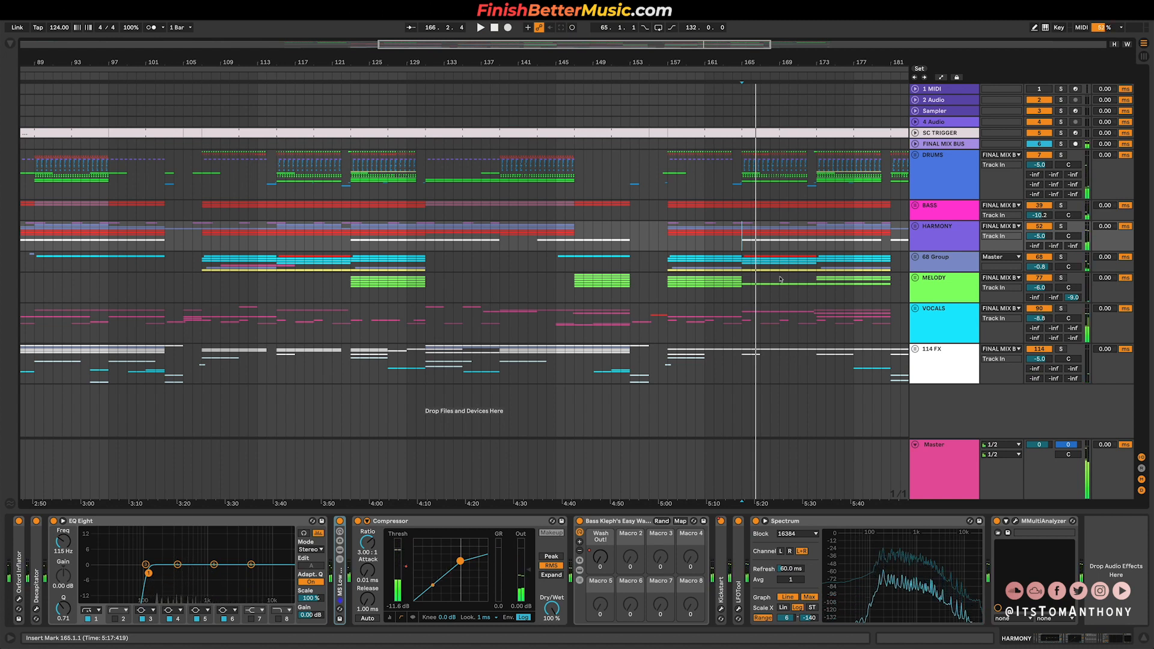
Step: Play the arrangement from bar 173 to hear the last part of the final drop
{"action": "left_click", "coordinate": [815, 236]}
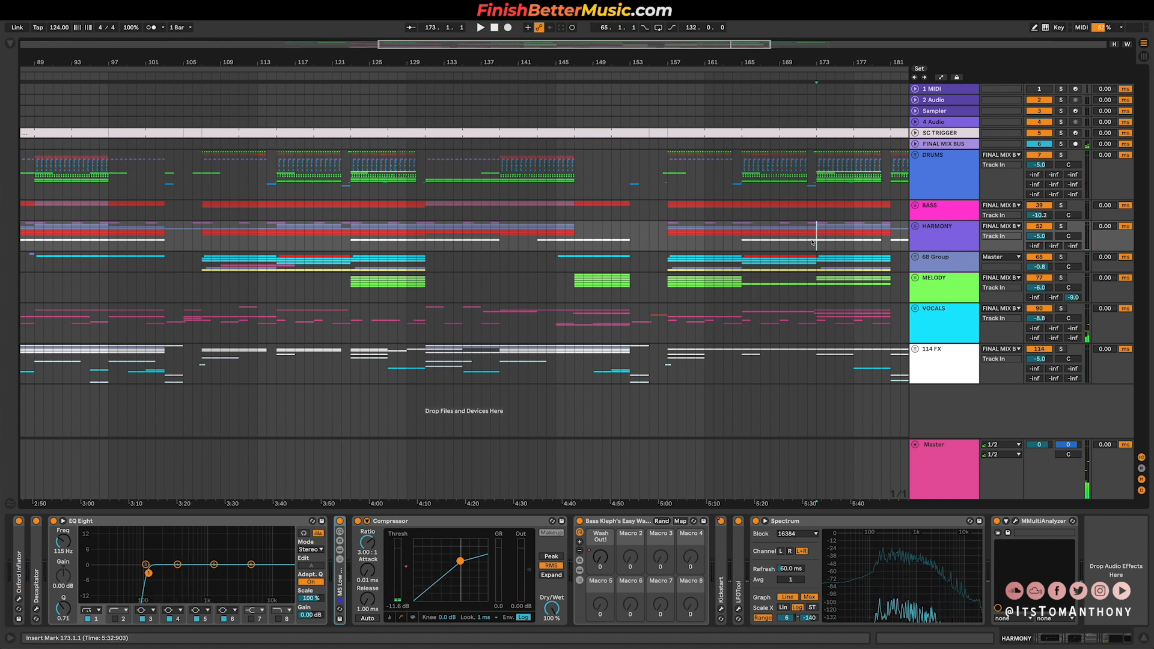
{"action": "scroll", "coordinate": [812, 242], "scroll_direction": "right", "scroll_amount": 3}
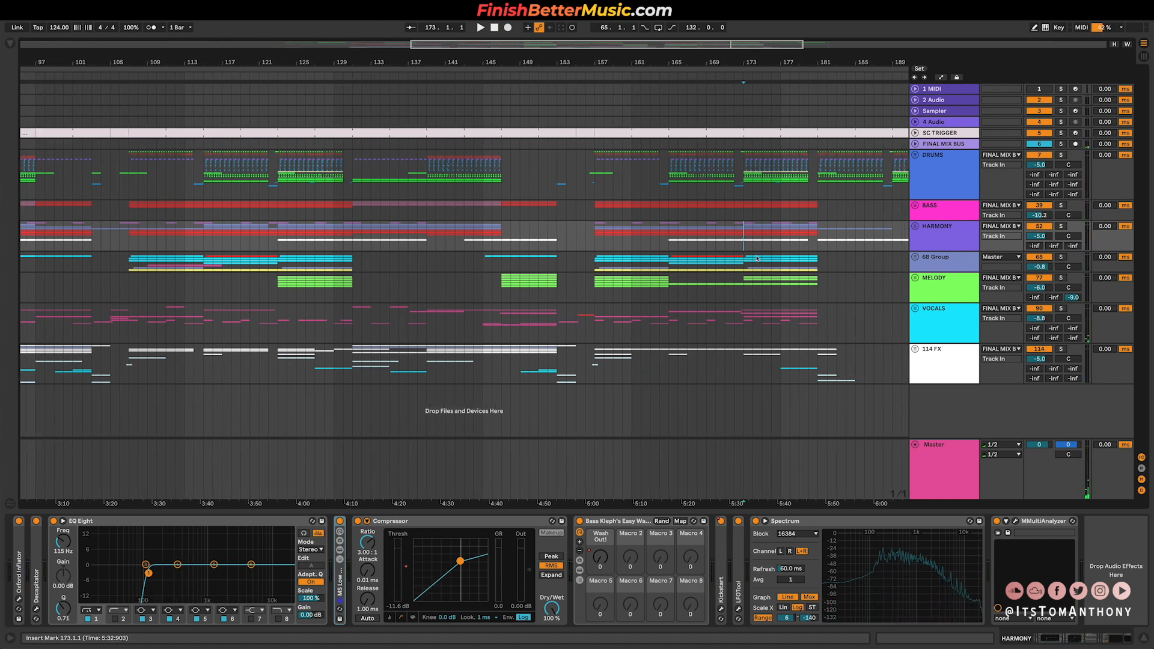
{"action": "key", "text": "space"}
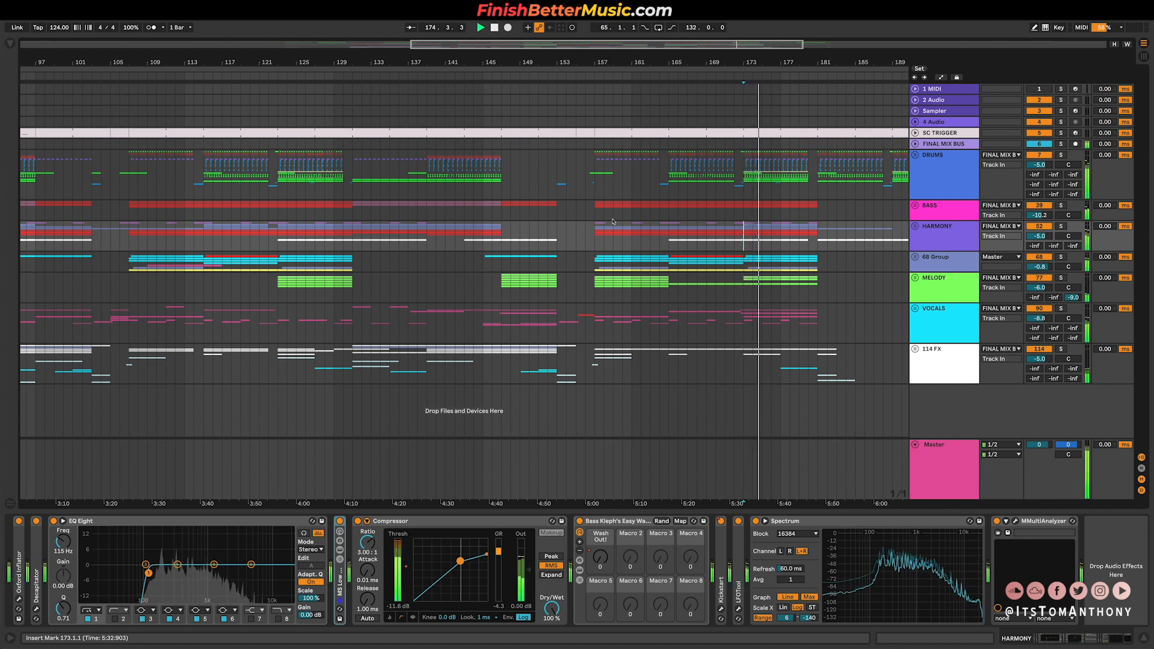
{"action": "key", "text": "space"}
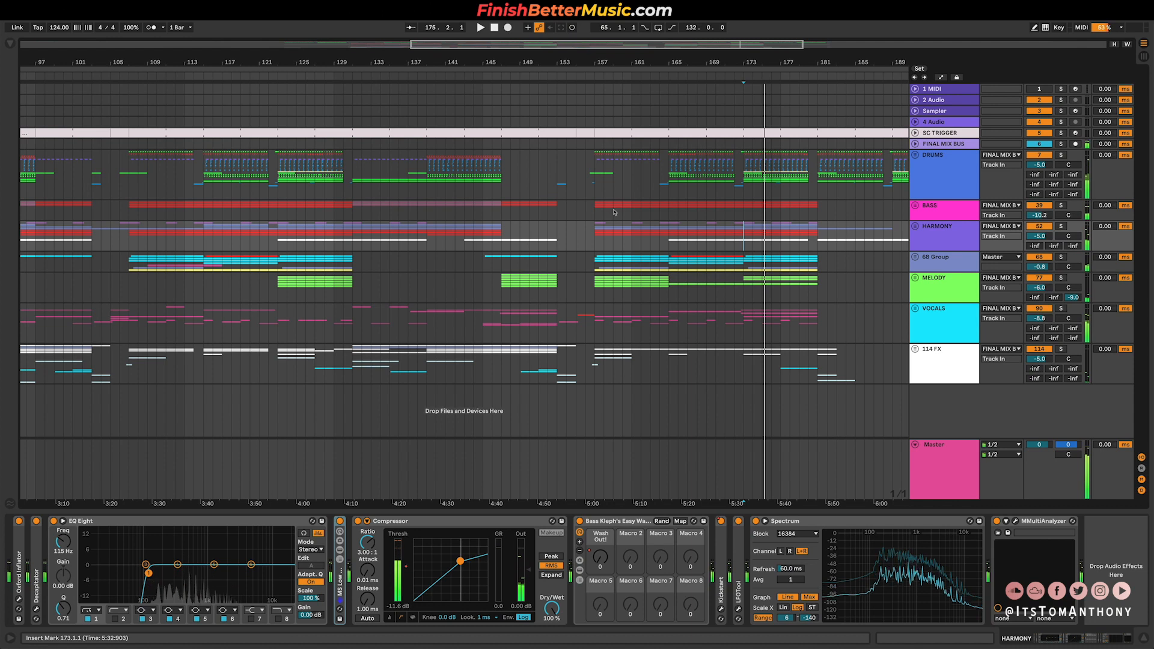
Step: Unfold the VOCALS group to show its individual vocal tracks and clips
{"action": "scroll", "coordinate": [606, 205], "scroll_direction": "left", "scroll_amount": 4}
{"action": "scroll", "coordinate": [606, 205], "scroll_direction": "left", "scroll_amount": 3}
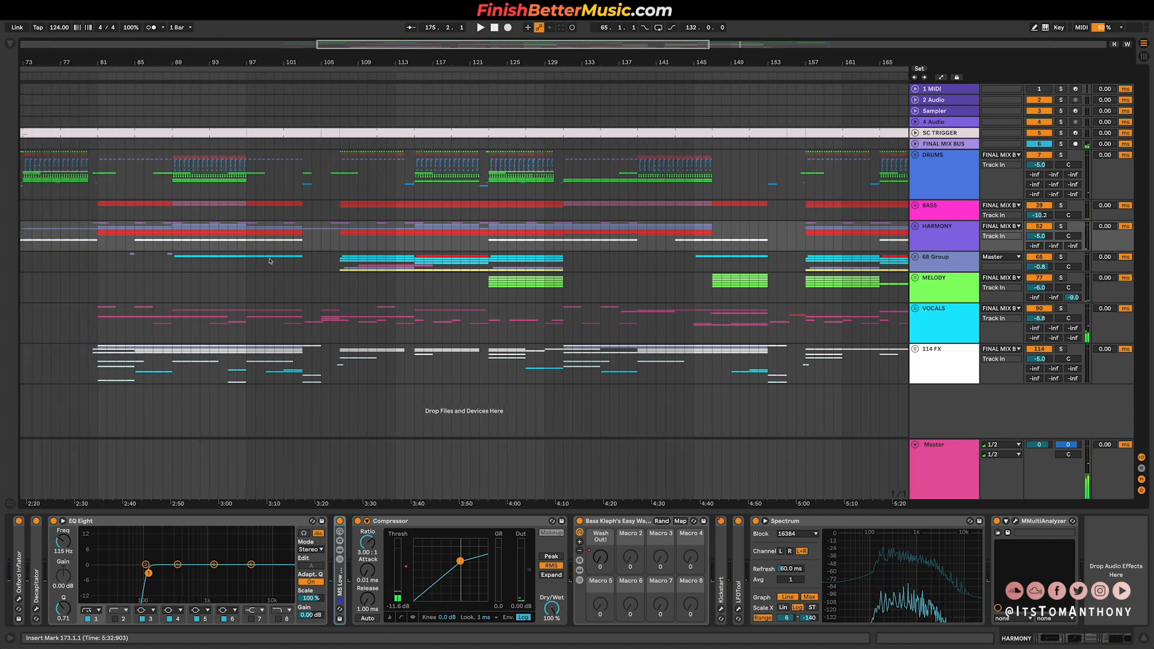
{"action": "double_click", "coordinate": [929, 324]}
{"action": "scroll", "coordinate": [569, 312], "scroll_direction": "down", "scroll_amount": 10}
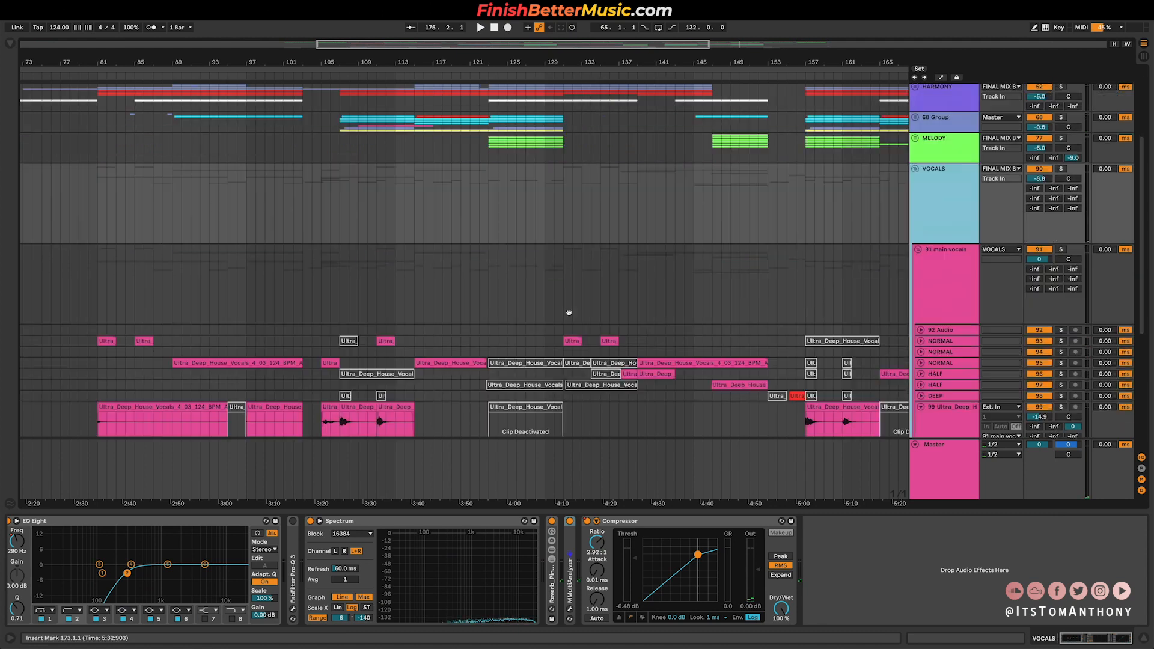
{"action": "scroll", "coordinate": [518, 312], "scroll_direction": "down", "scroll_amount": 1}
{"action": "scroll", "coordinate": [630, 134], "scroll_direction": "up", "scroll_amount": 2}
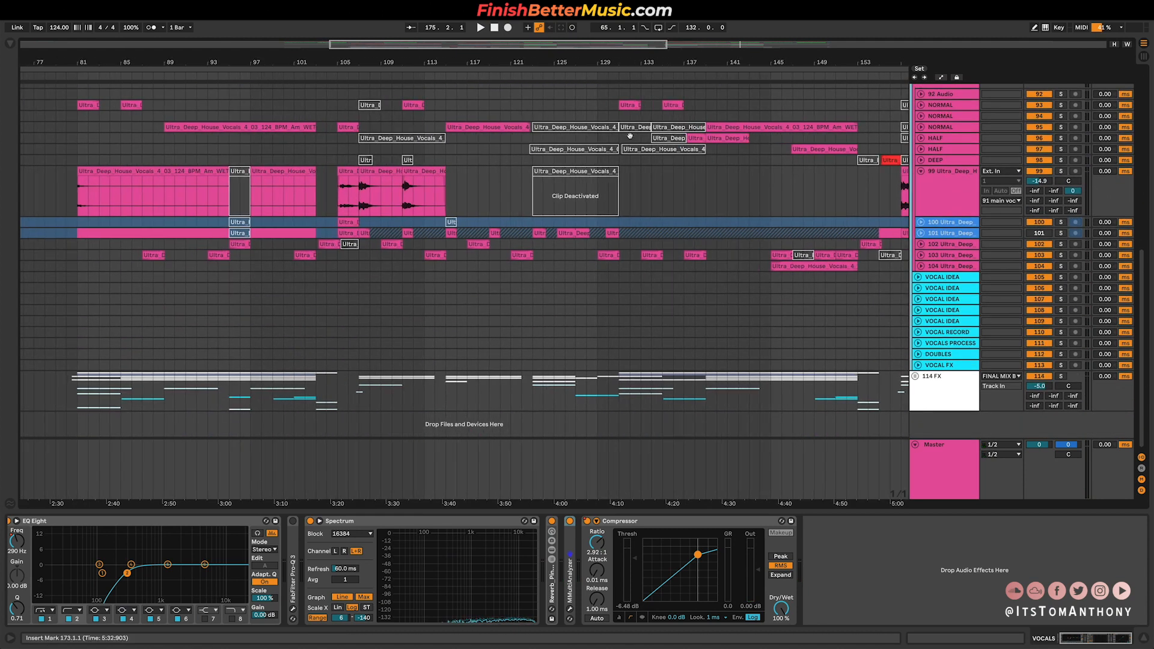
Step: Unfold NORMAL vocal track 95, select its clip from bar 89 to bar 103, and show the track's devices
{"action": "left_click", "coordinate": [919, 128]}
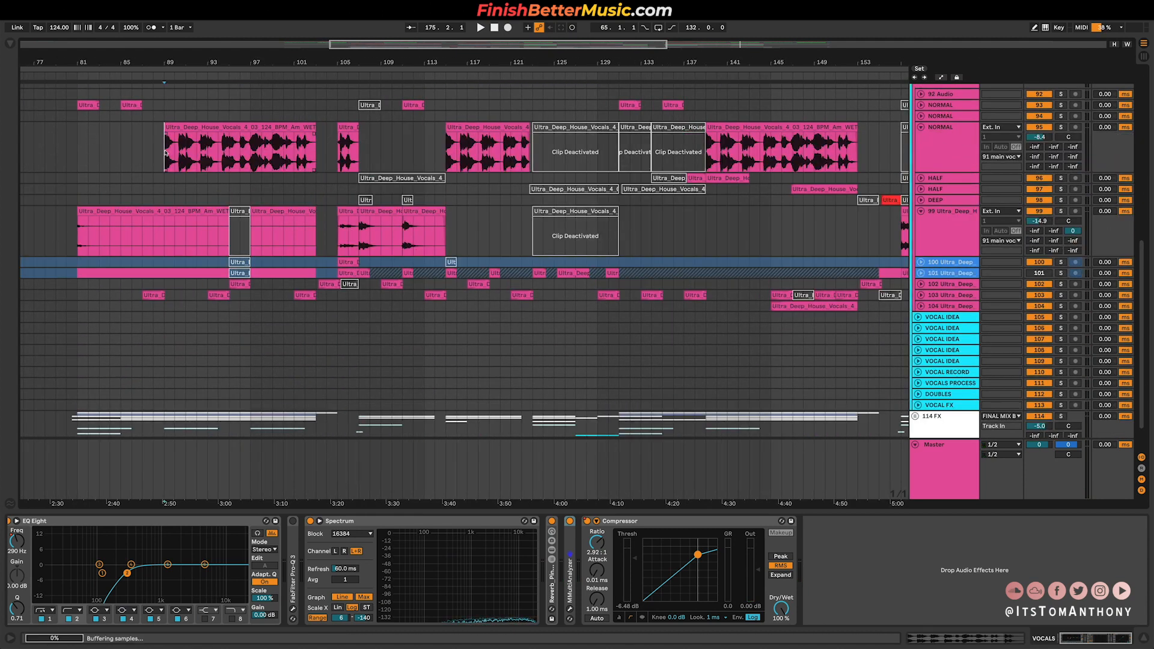
{"action": "left_click_drag", "start_coordinate": [160, 157], "coordinate": [321, 146]}
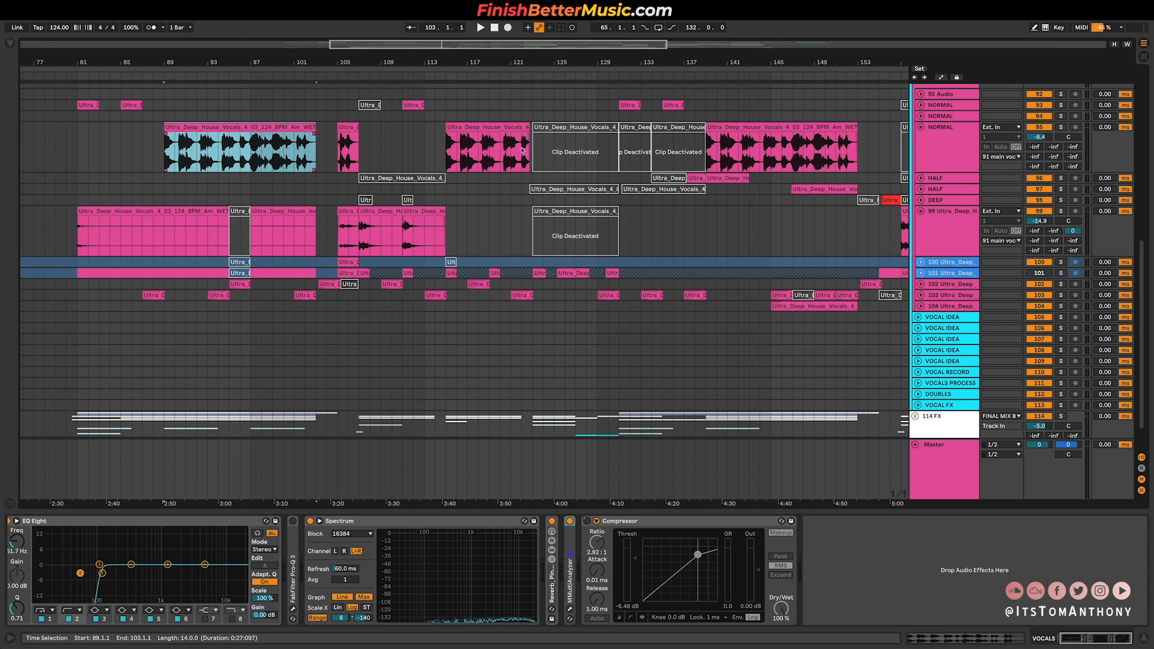
{"action": "left_click", "coordinate": [1083, 128]}
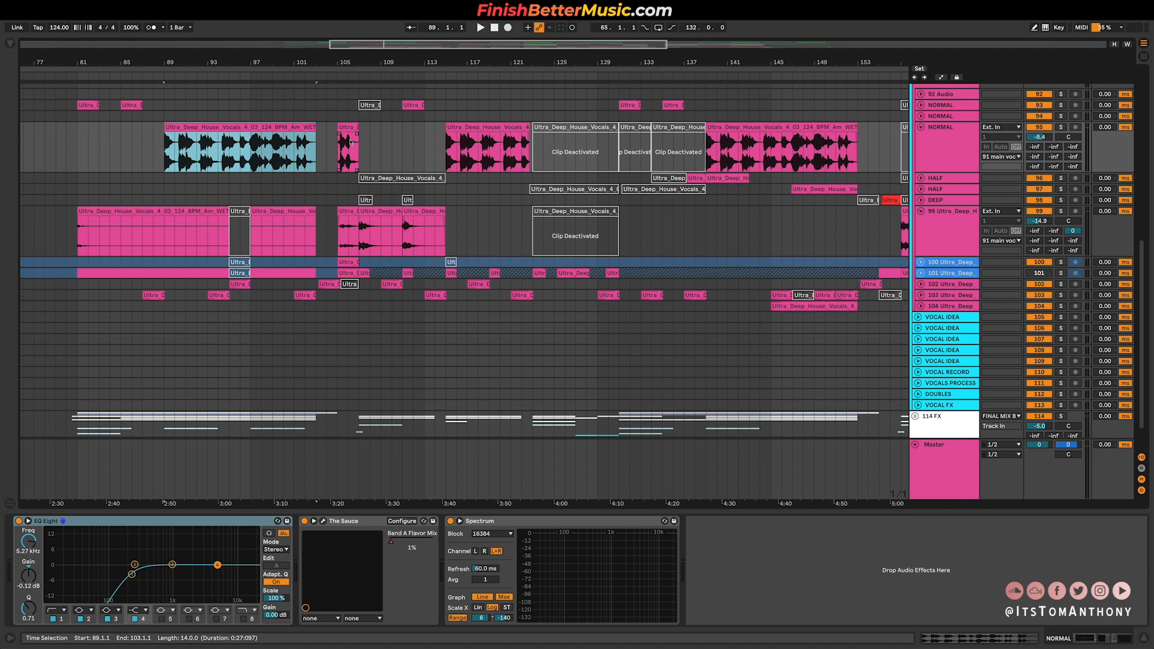
Step: Solo NORMAL vocal track 95 and listen to it from bar 89 and again from bar 97
{"action": "scroll", "coordinate": [224, 171], "scroll_direction": "up", "scroll_amount": 1}
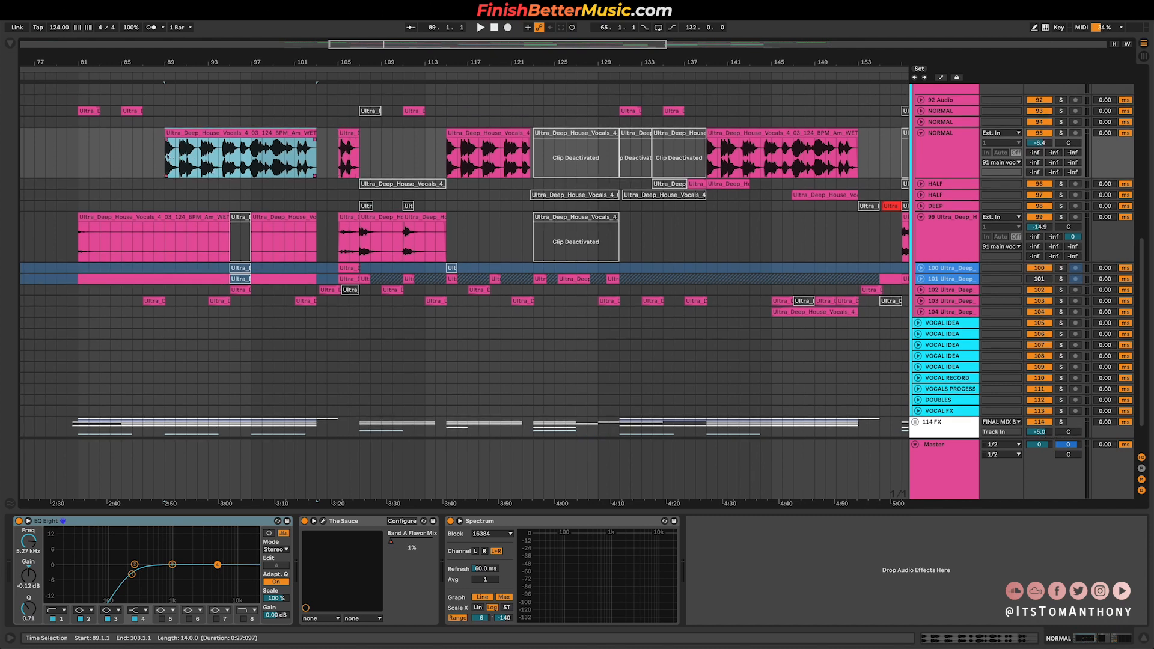
{"action": "left_click_drag", "start_coordinate": [168, 155], "coordinate": [315, 145]}
{"action": "left_click", "coordinate": [168, 155]}
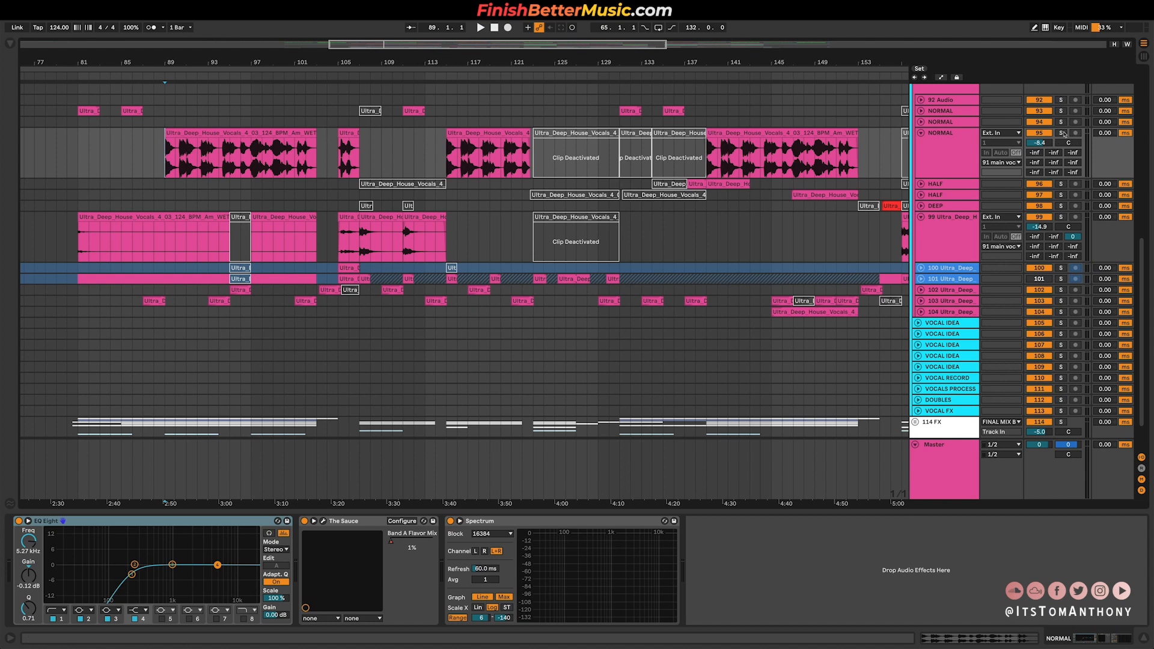
{"action": "key", "text": "space"}
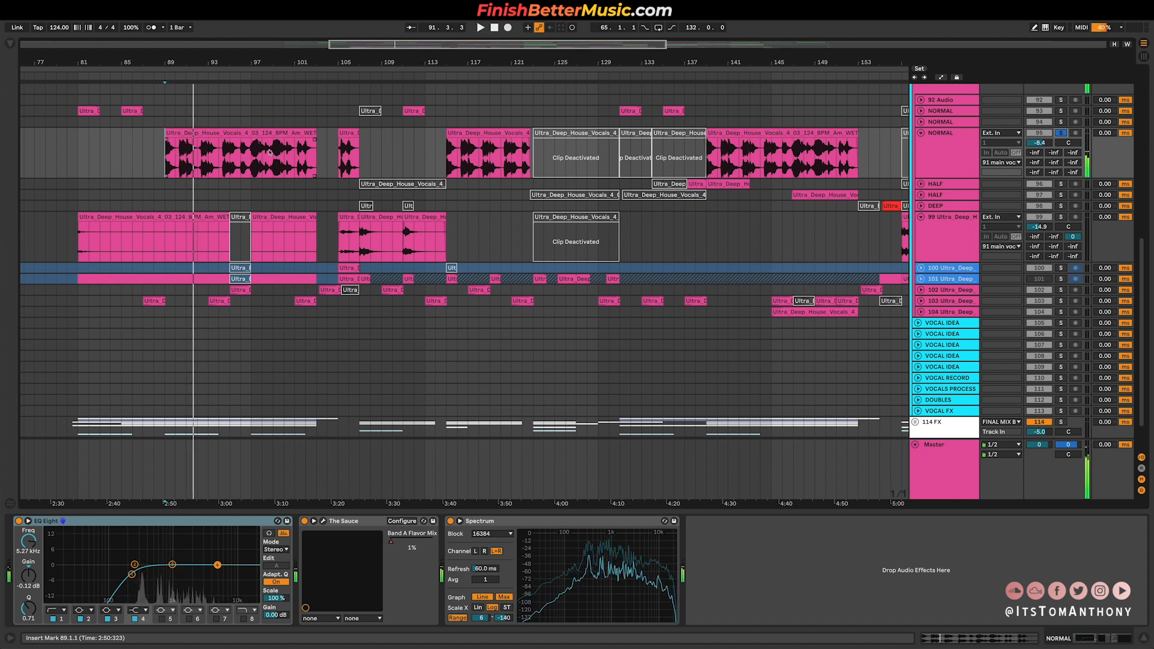
{"action": "left_click", "coordinate": [250, 154]}
{"action": "key", "text": "space"}
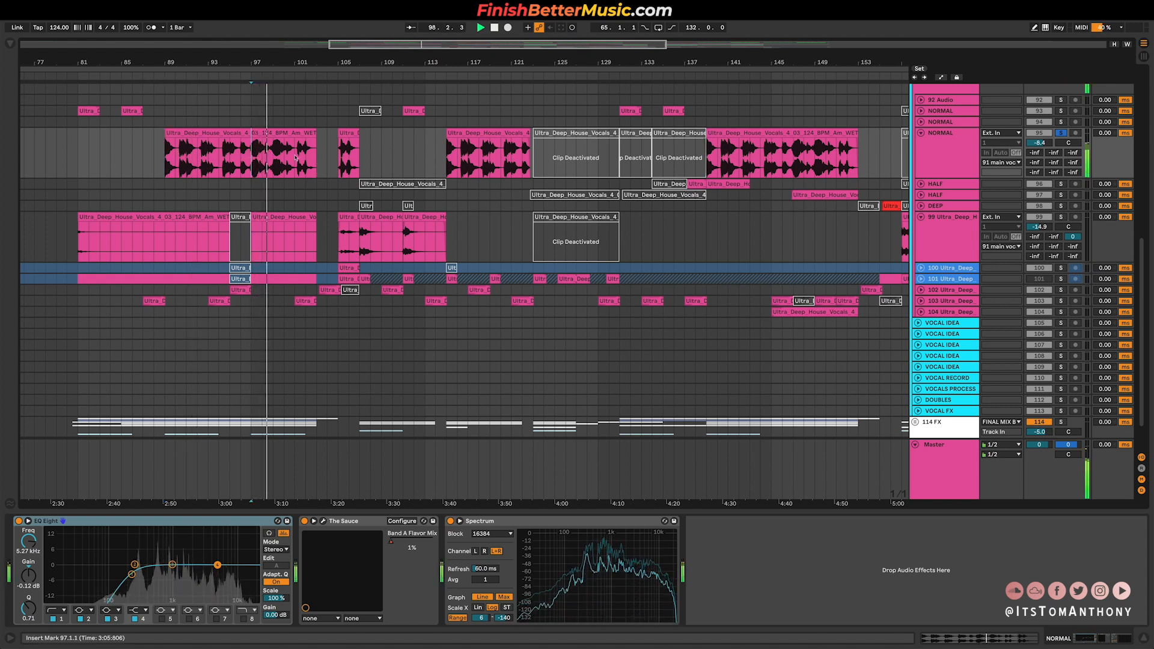
{"action": "key", "text": "space"}
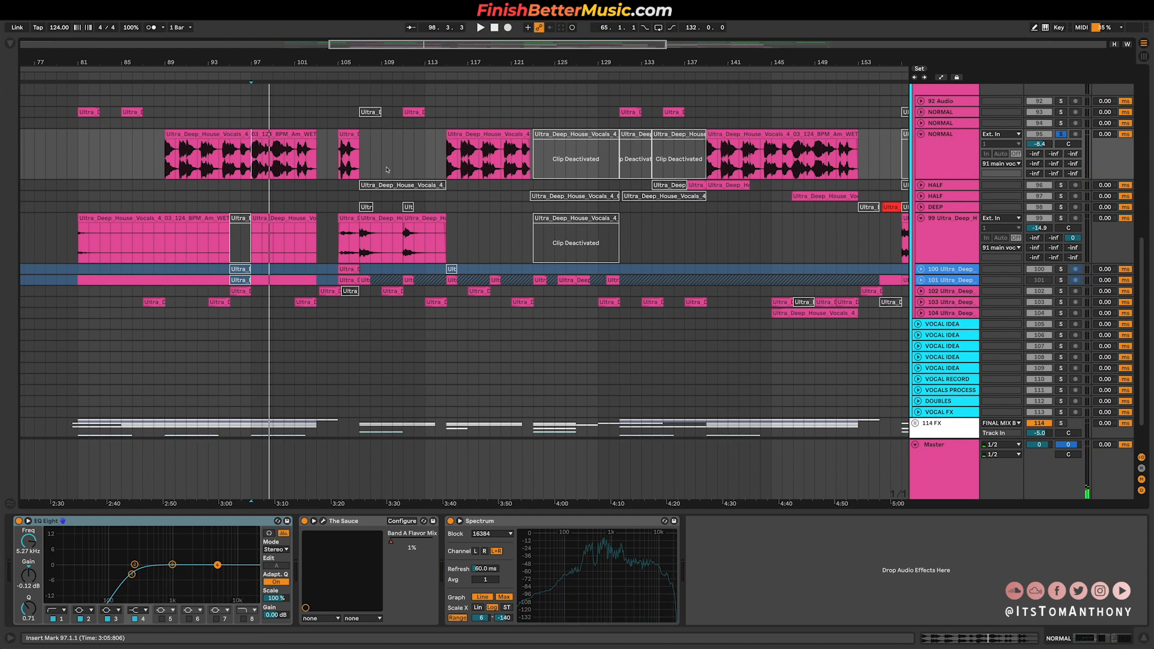
Step: Mark bars 97 to 99 on NORMAL track 95, and play the soloed VOCALS group from bar 107 and from bar 115
{"action": "scroll", "coordinate": [274, 226], "scroll_direction": "up", "scroll_amount": 3}
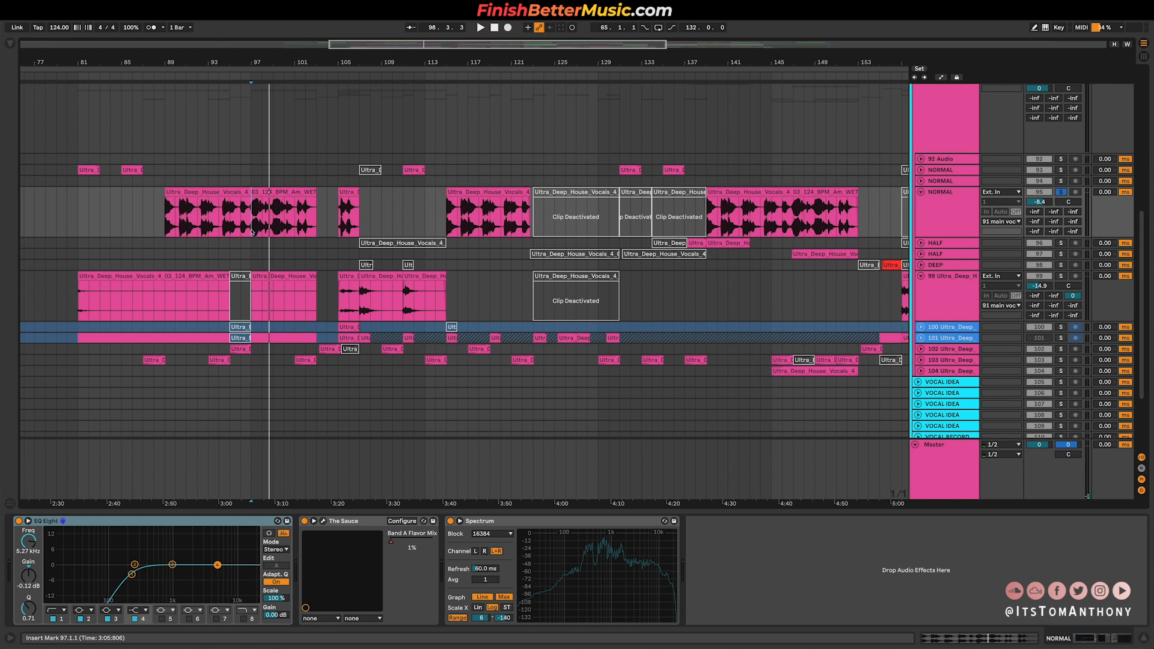
{"action": "scroll", "coordinate": [377, 226], "scroll_direction": "up", "scroll_amount": 5}
{"action": "left_click_drag", "start_coordinate": [171, 308], "coordinate": [274, 304]}
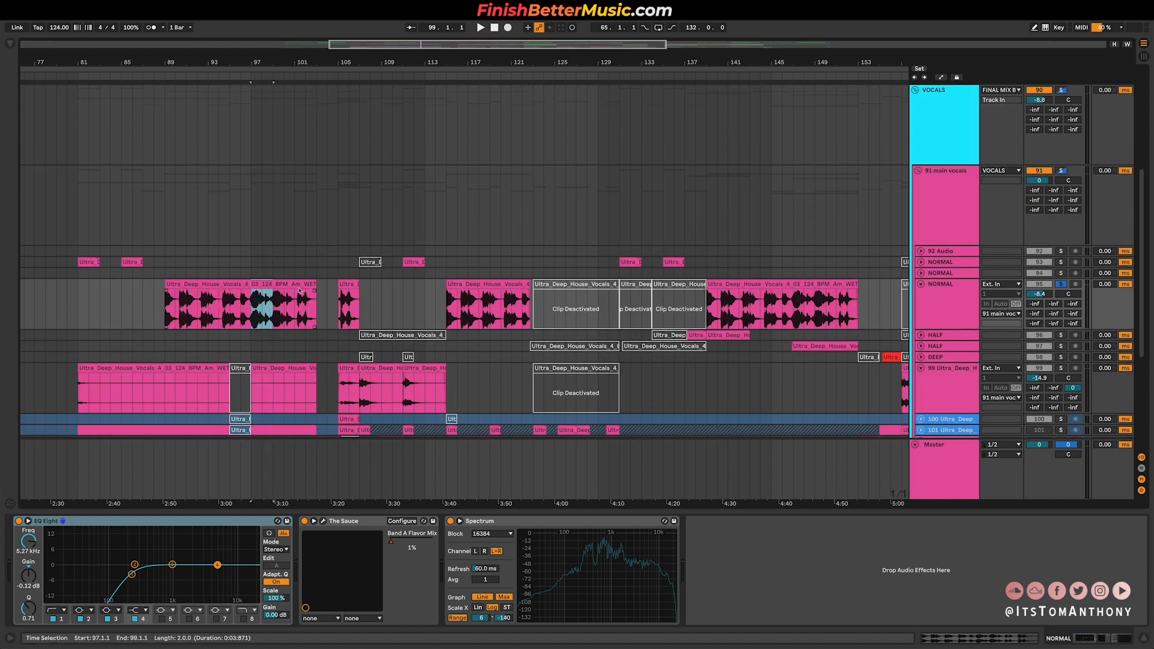
{"action": "left_click", "coordinate": [360, 299]}
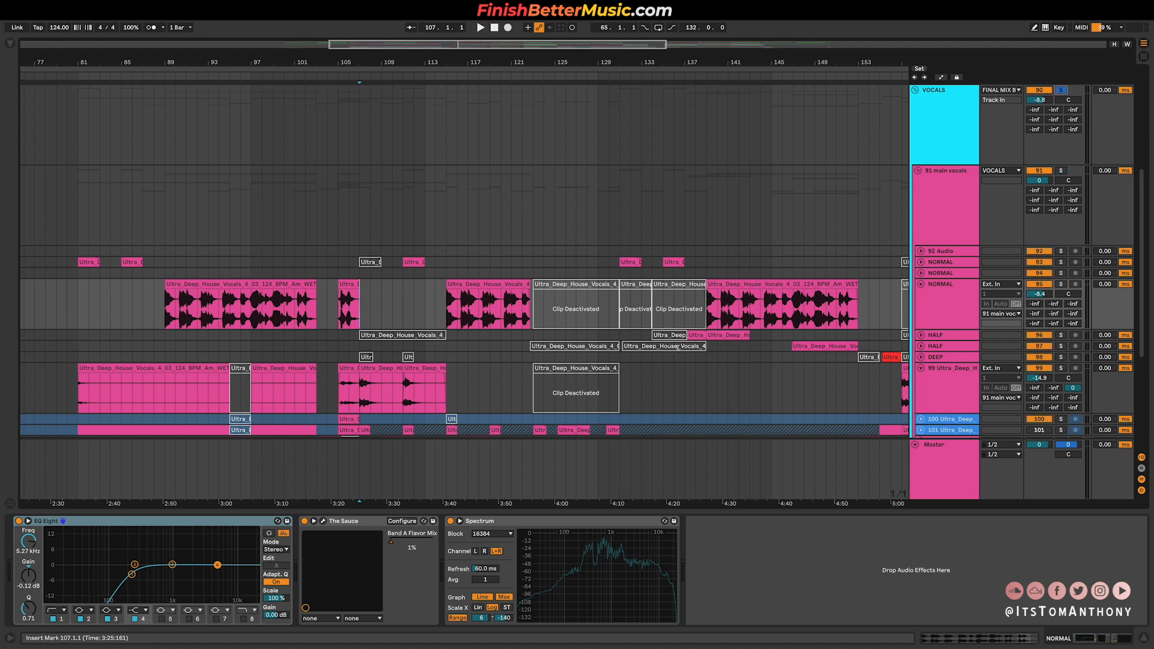
{"action": "key", "text": "space"}
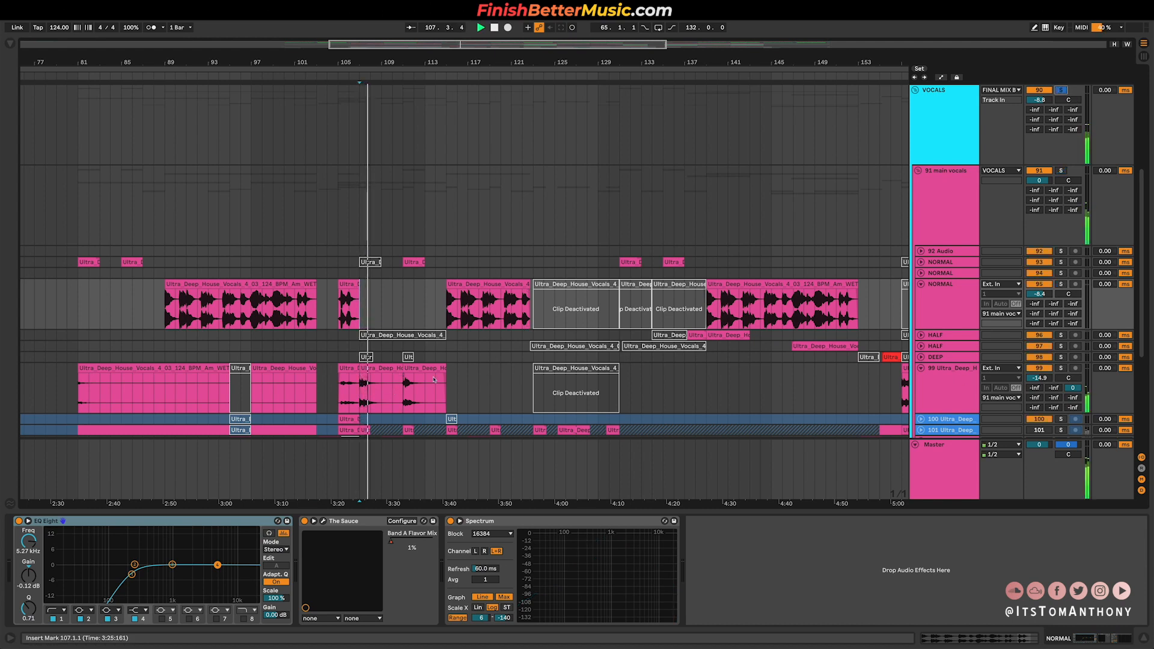
{"action": "key", "text": "space"}
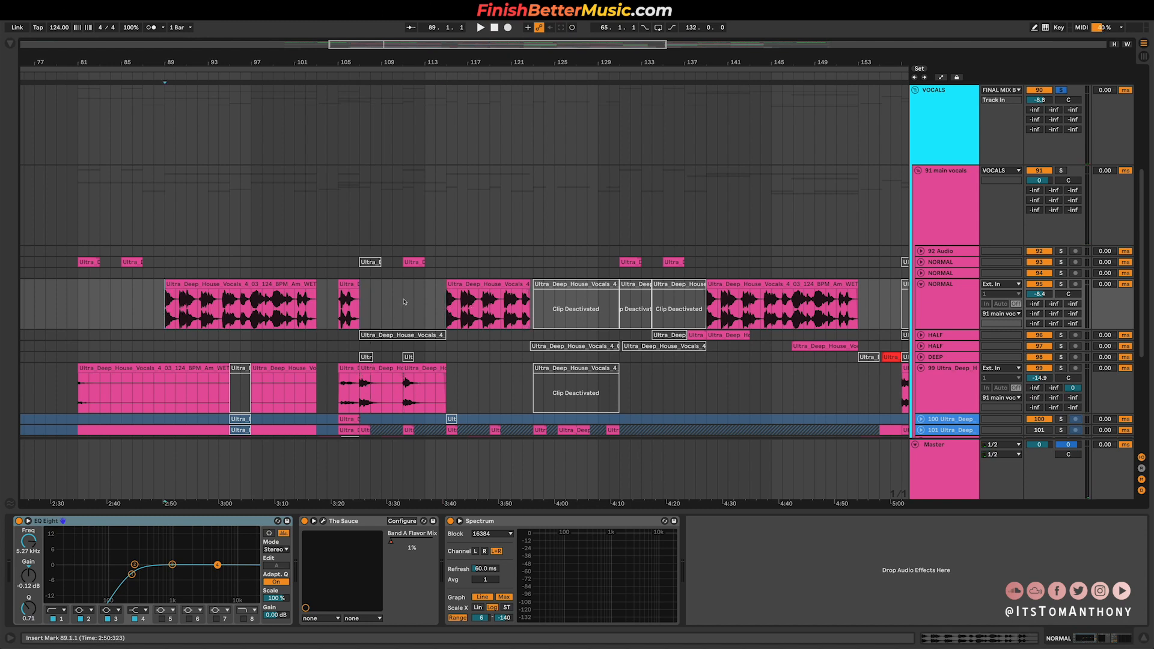
{"action": "key", "text": "space"}
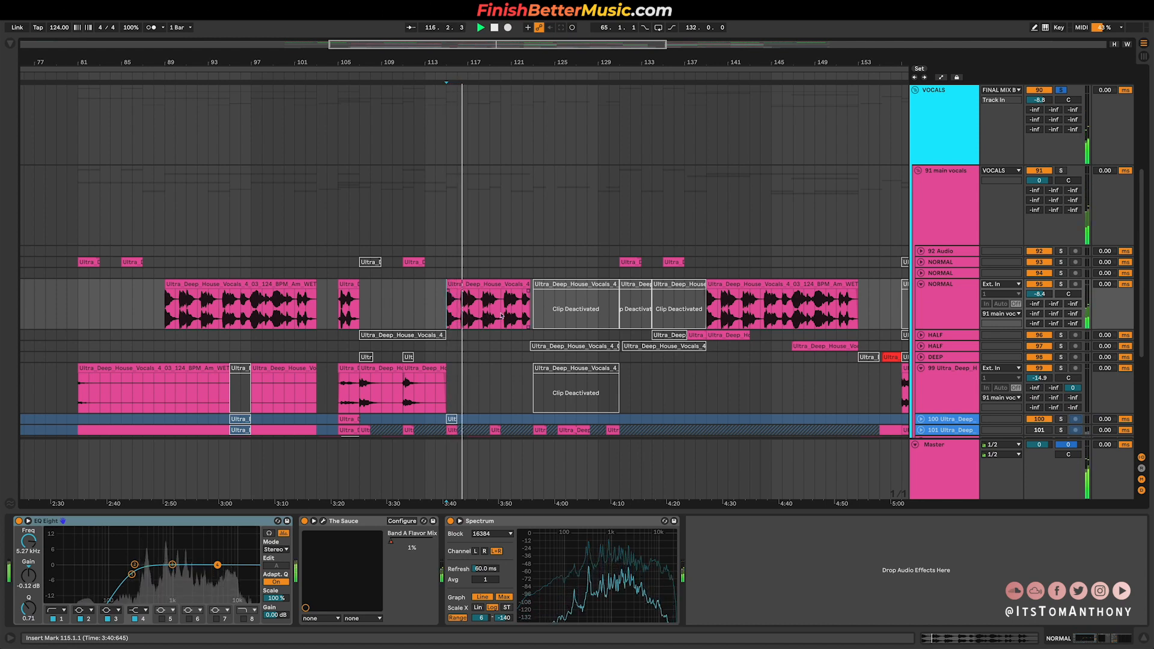
{"action": "key", "text": "space"}
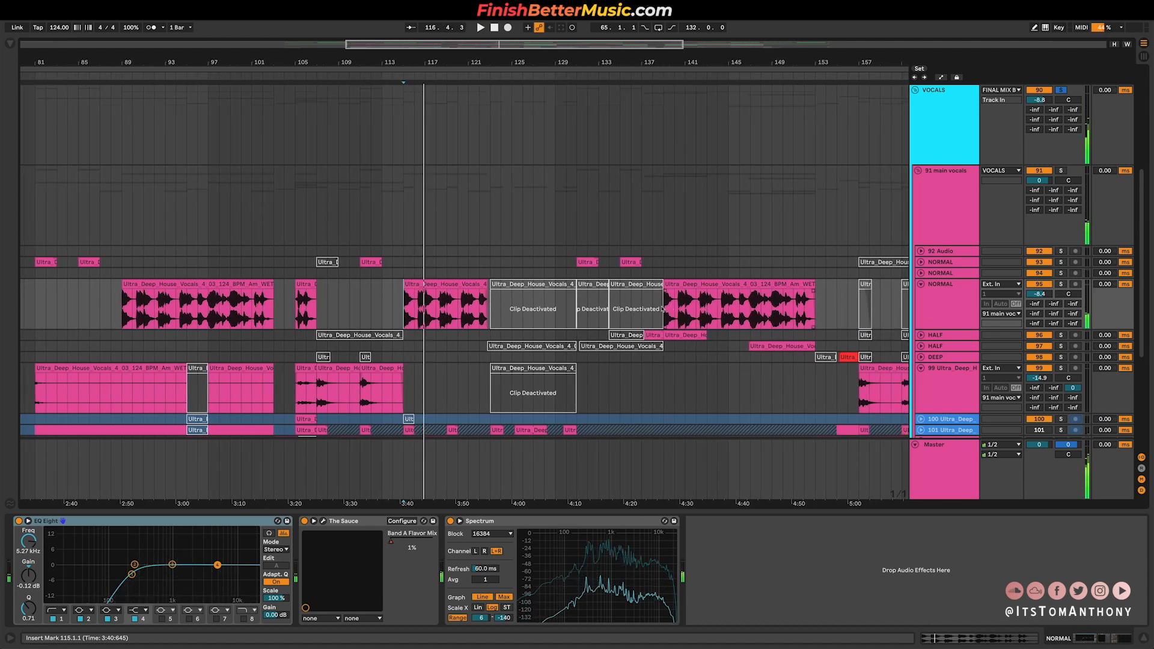
Step: Select the NORMAL track 95 clip from bar 139 to 153, and the track 99 vocal clip from bar 157 to 165
{"action": "left_click", "coordinate": [804, 305]}
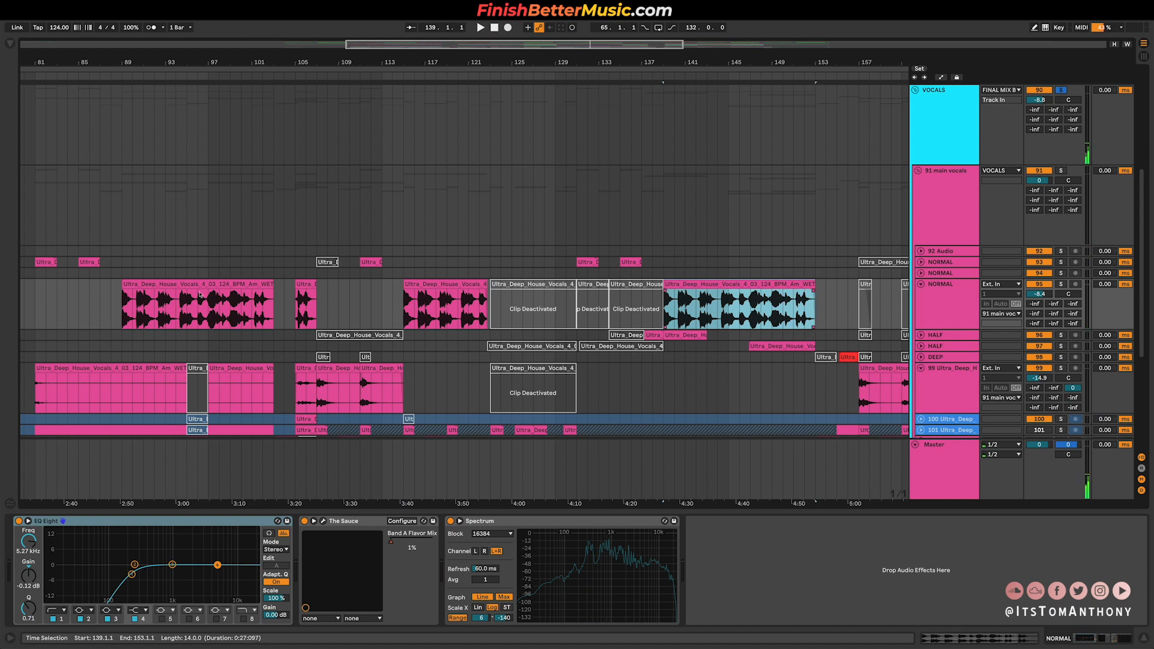
{"action": "scroll", "coordinate": [612, 228], "scroll_direction": "right", "scroll_amount": 6}
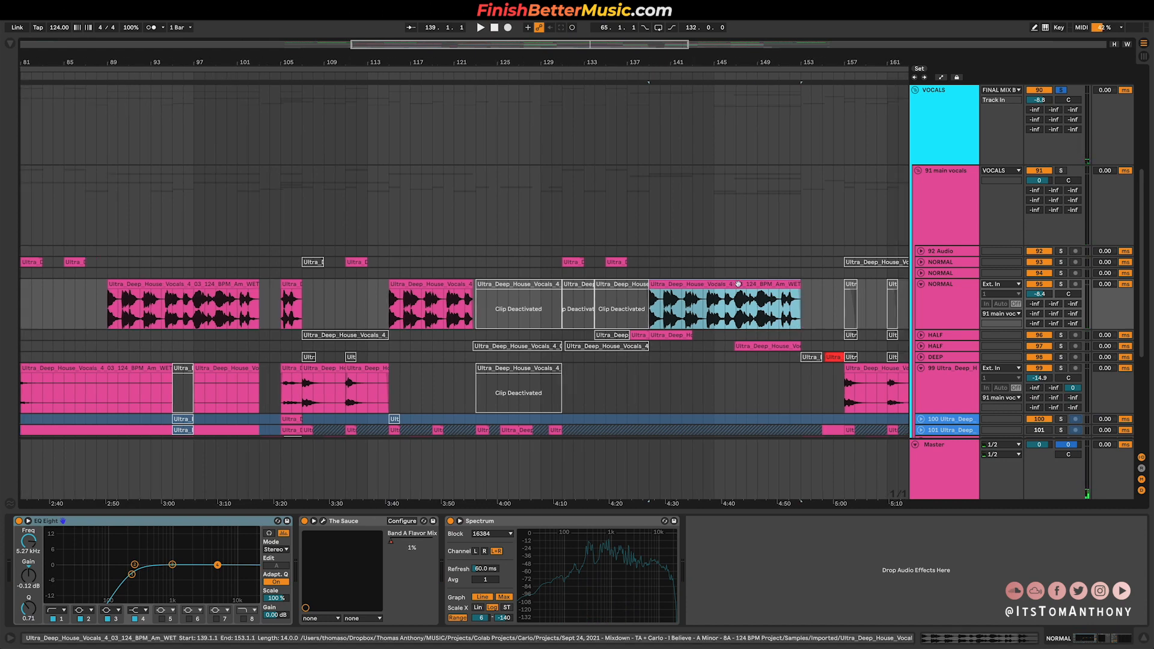
{"action": "left_click", "coordinate": [679, 370]}
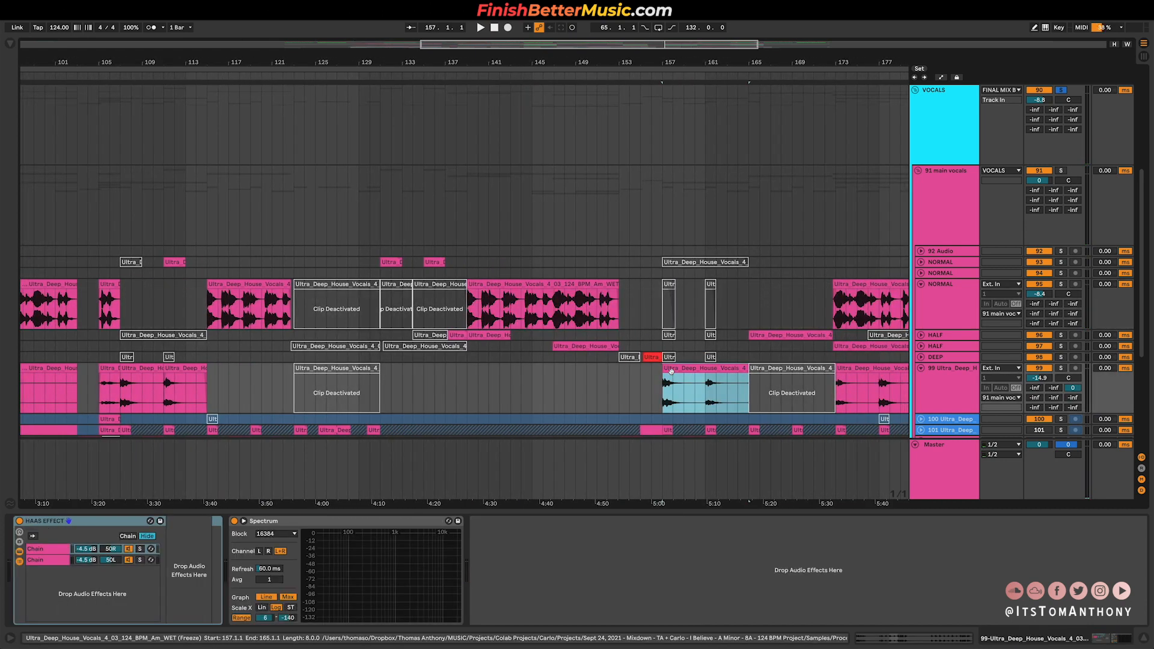
{"action": "scroll", "coordinate": [674, 369], "scroll_direction": "right", "scroll_amount": 2}
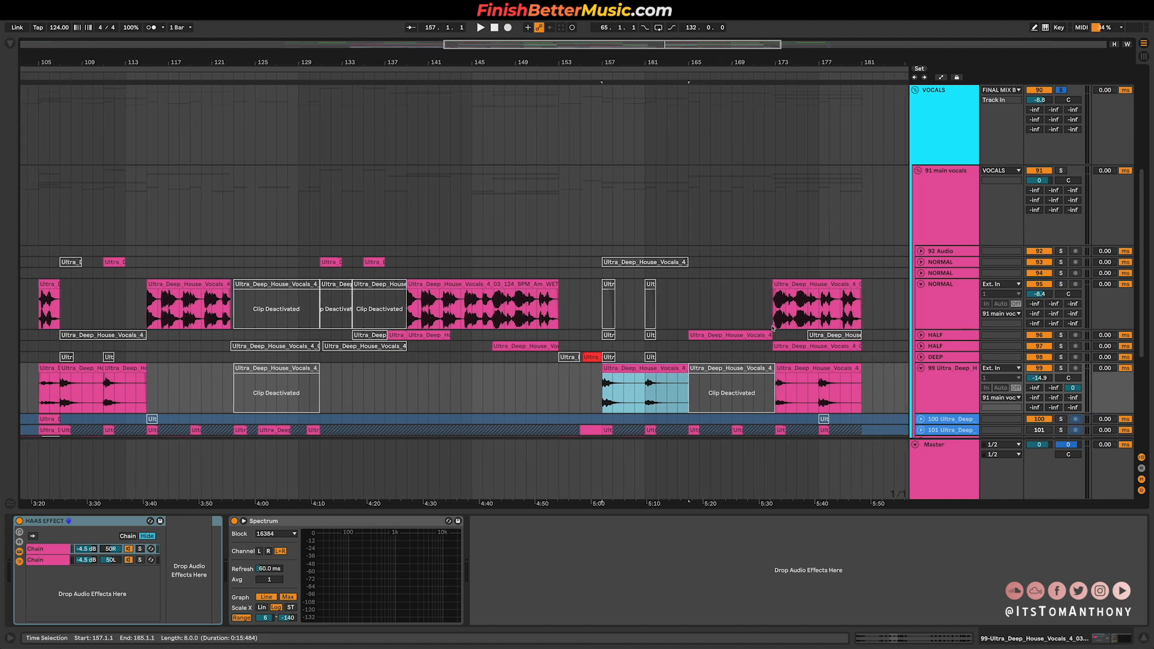
Step: Unfold HALF vocal track 96, mark bars 165 to 181 across it and NORMAL track 95, and play the soloed vocals from bar 165
{"action": "left_click", "coordinate": [922, 336]}
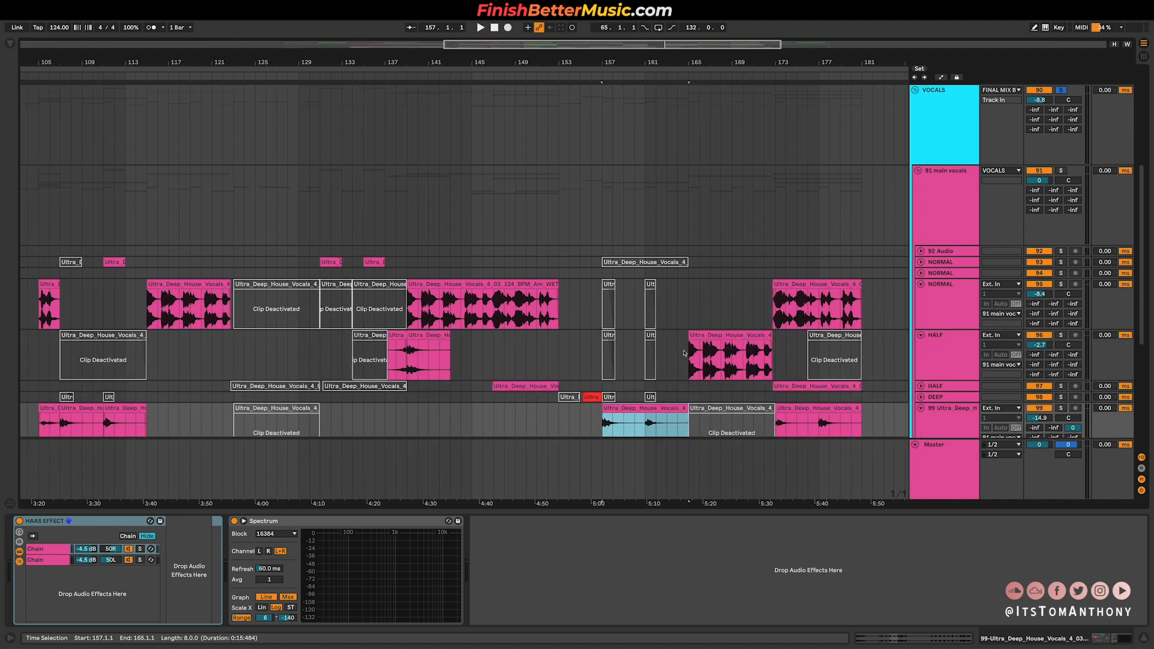
{"action": "left_click_drag", "start_coordinate": [692, 355], "coordinate": [862, 313]}
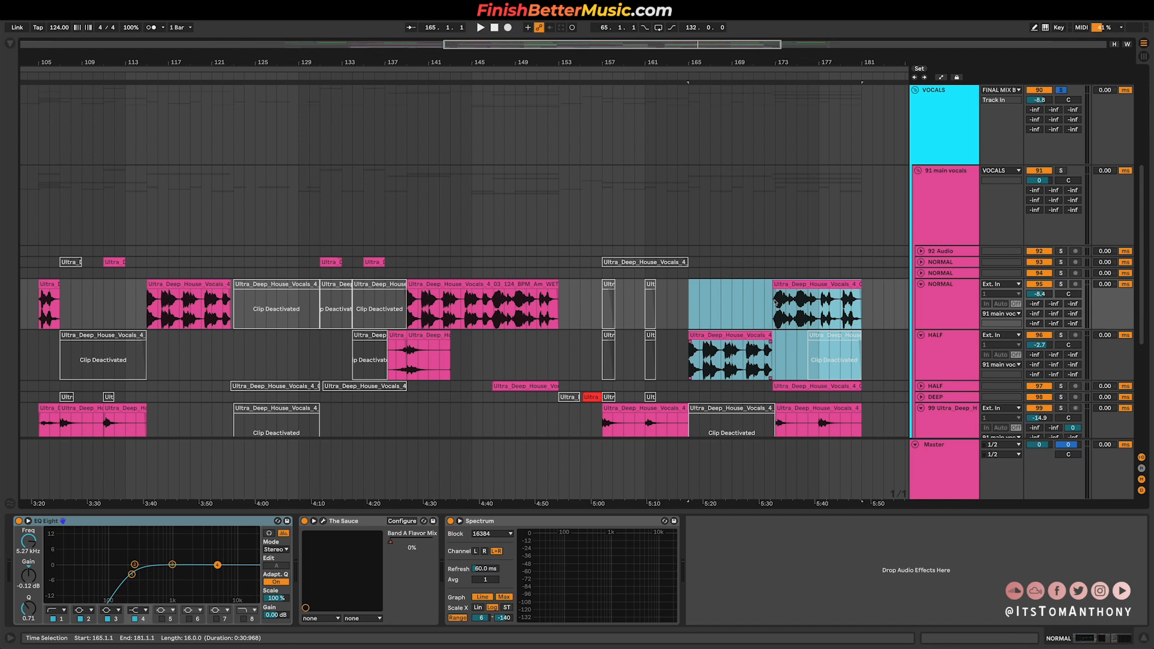
{"action": "left_click", "coordinate": [690, 352]}
{"action": "key", "text": "space"}
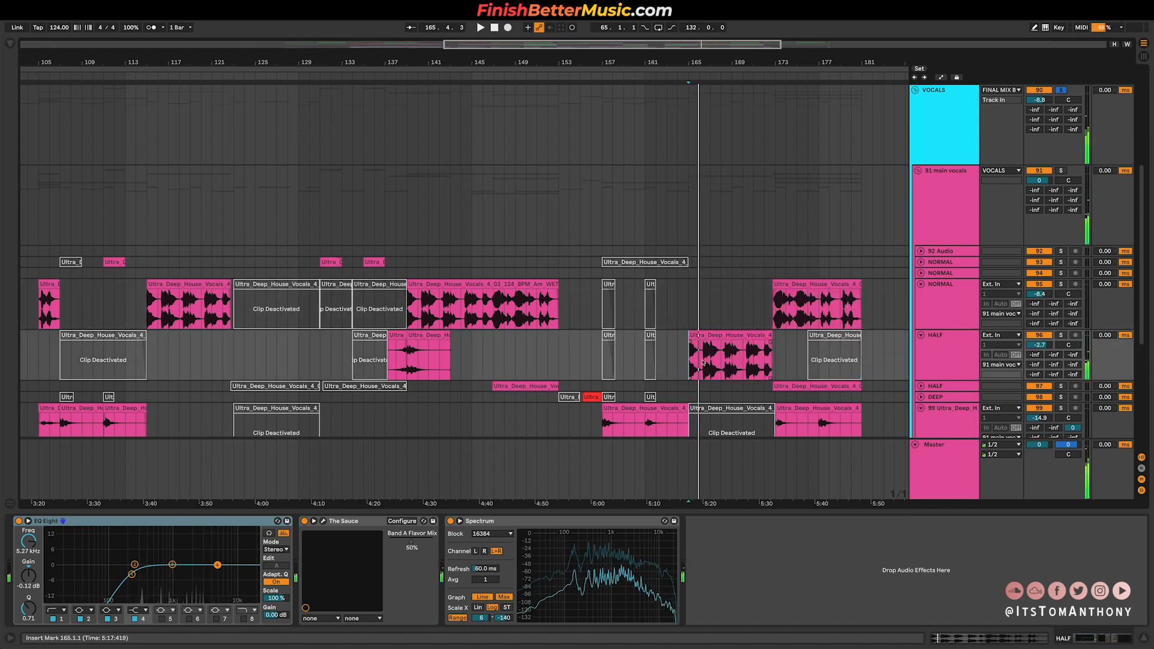
{"action": "key", "text": "space"}
{"action": "scroll", "coordinate": [754, 347], "scroll_direction": "down", "scroll_amount": 3}
{"action": "scroll", "coordinate": [754, 347], "scroll_direction": "down", "scroll_amount": 1}
{"action": "key", "text": "space"}
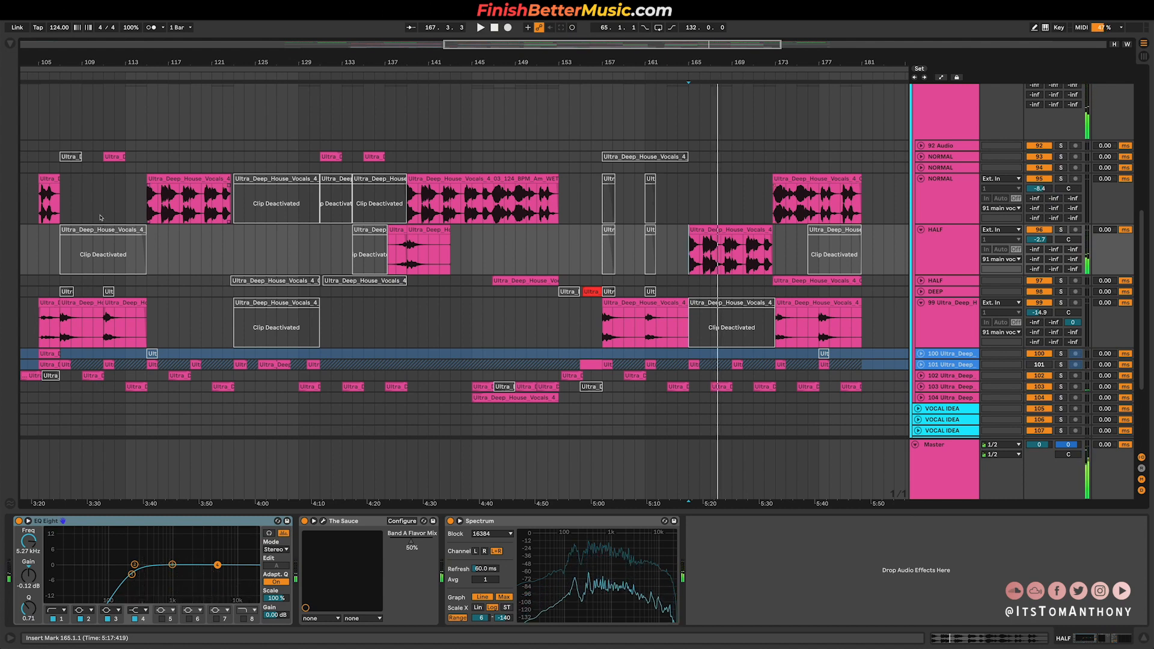
{"action": "scroll", "coordinate": [1058, 187], "scroll_direction": "up", "scroll_amount": 4}
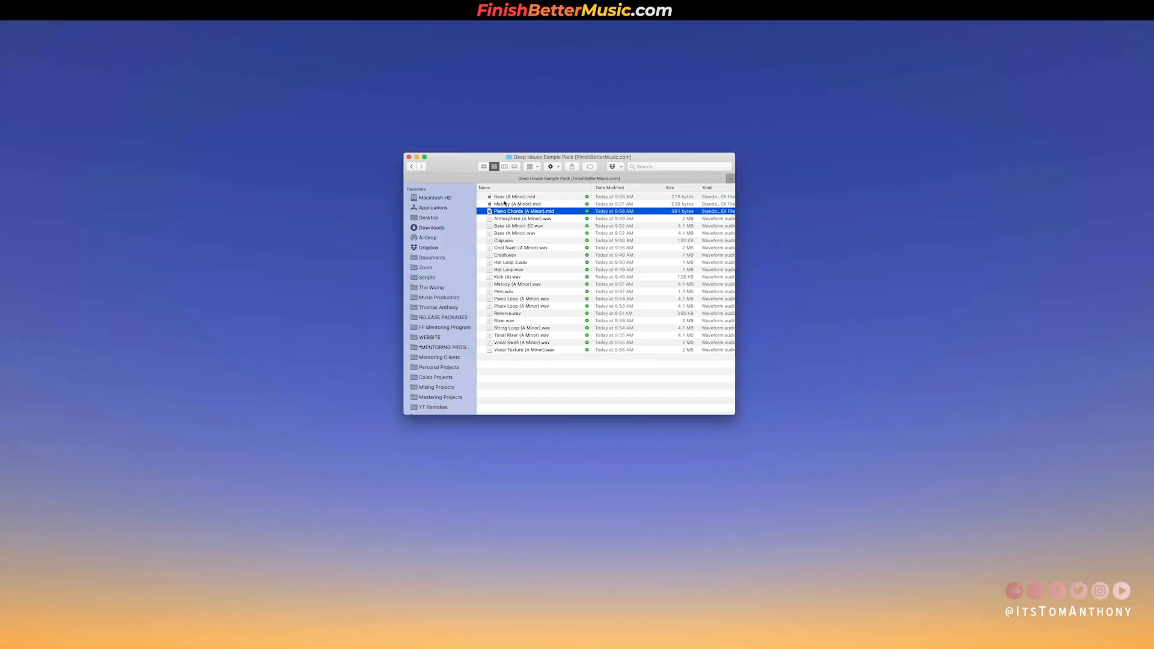
Step: In the Finder, go through the bass, melody and piano chord MIDI files of the Deep House Sample Pack folder
{"action": "left_click", "coordinate": [505, 198]}
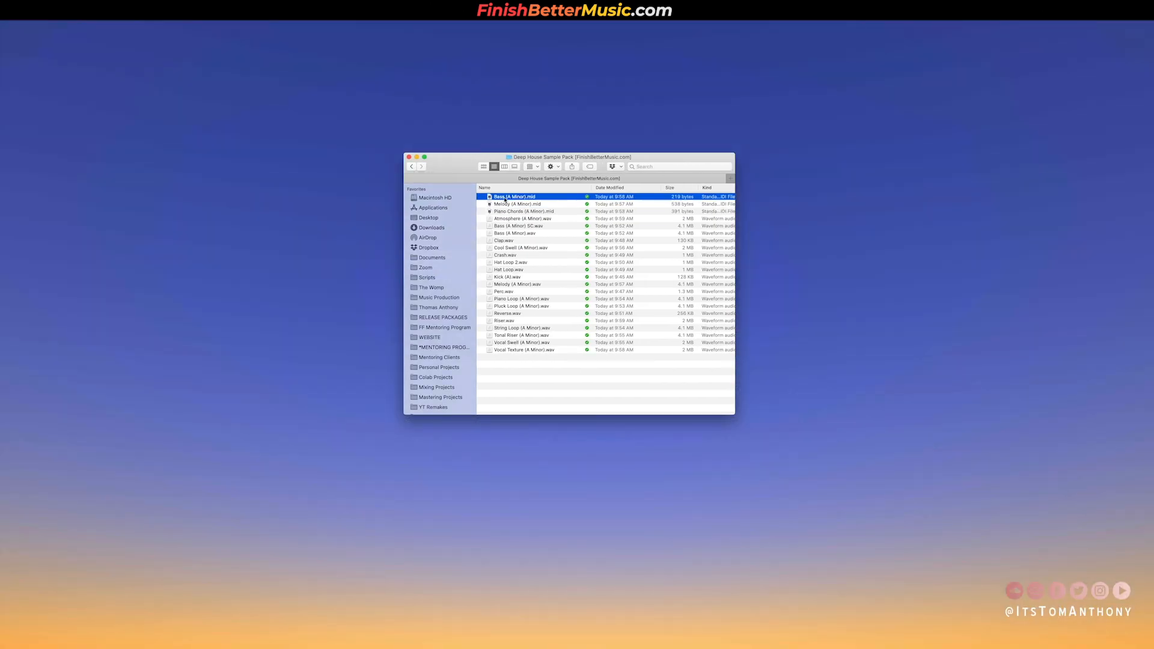
{"action": "key", "text": "Down"}
{"action": "key", "text": "Down"}
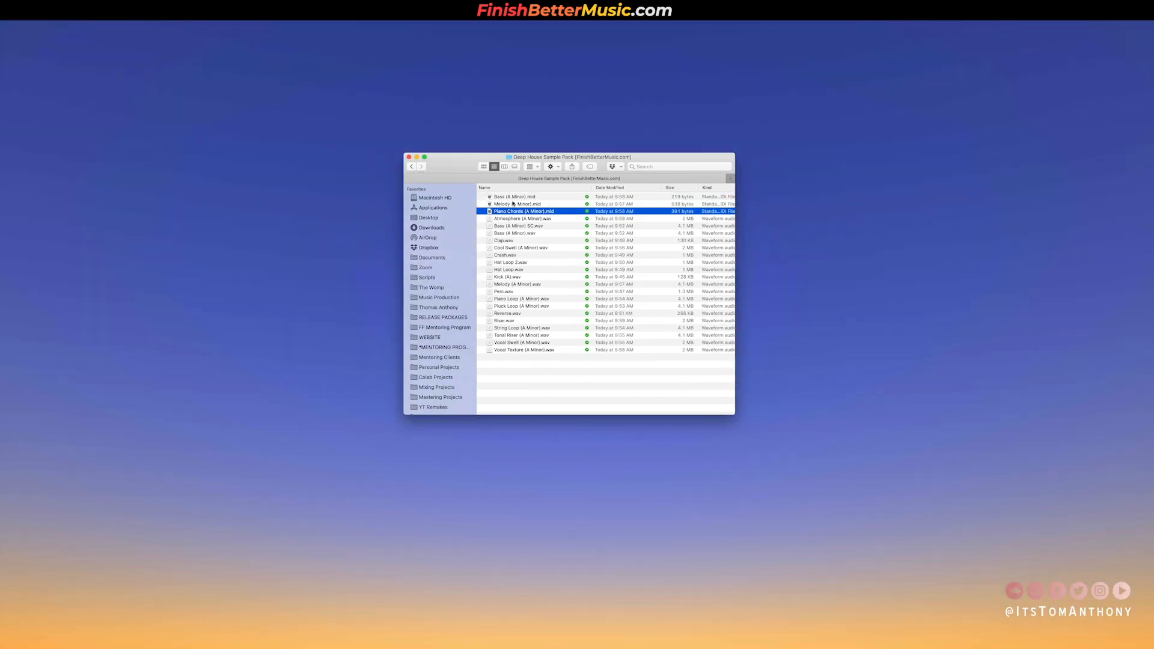
Step: Audition the sample pack's WAV files in order from Atmosphere (A Minor).wav to Hat Loop 2.wav
{"action": "left_click", "coordinate": [516, 220]}
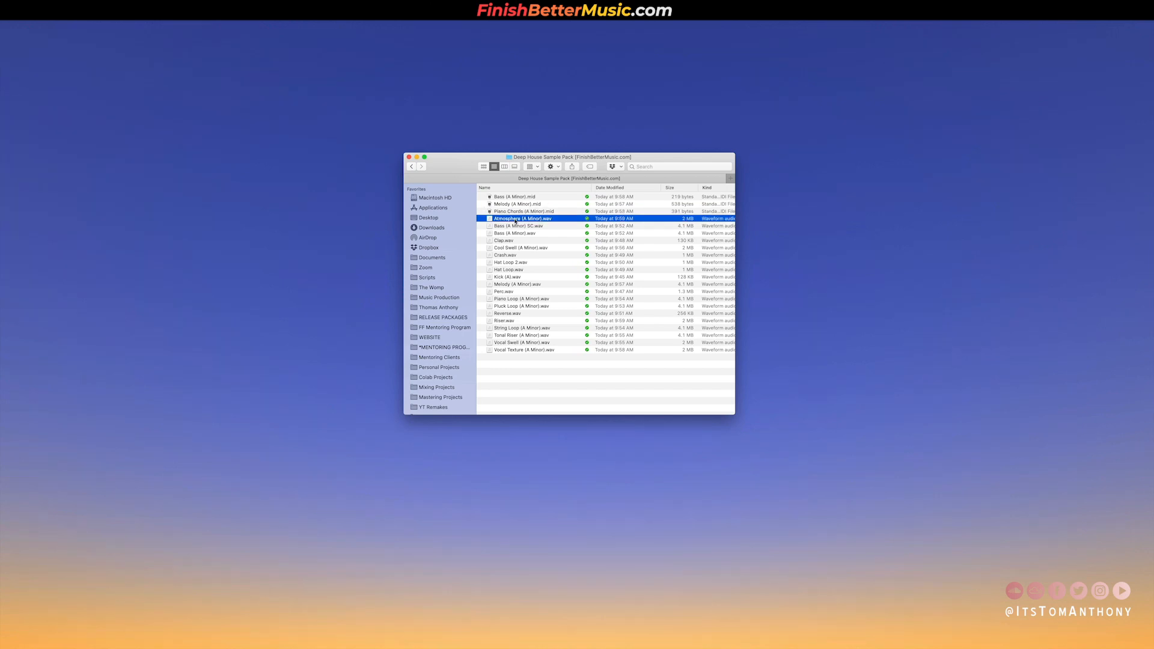
{"action": "key", "text": "space"}
{"action": "key", "text": "Down"}
{"action": "key", "text": "Down"}
{"action": "key", "text": "Down"}
{"action": "key", "text": "Down"}
{"action": "key", "text": "Down"}
{"action": "key", "text": "Down"}
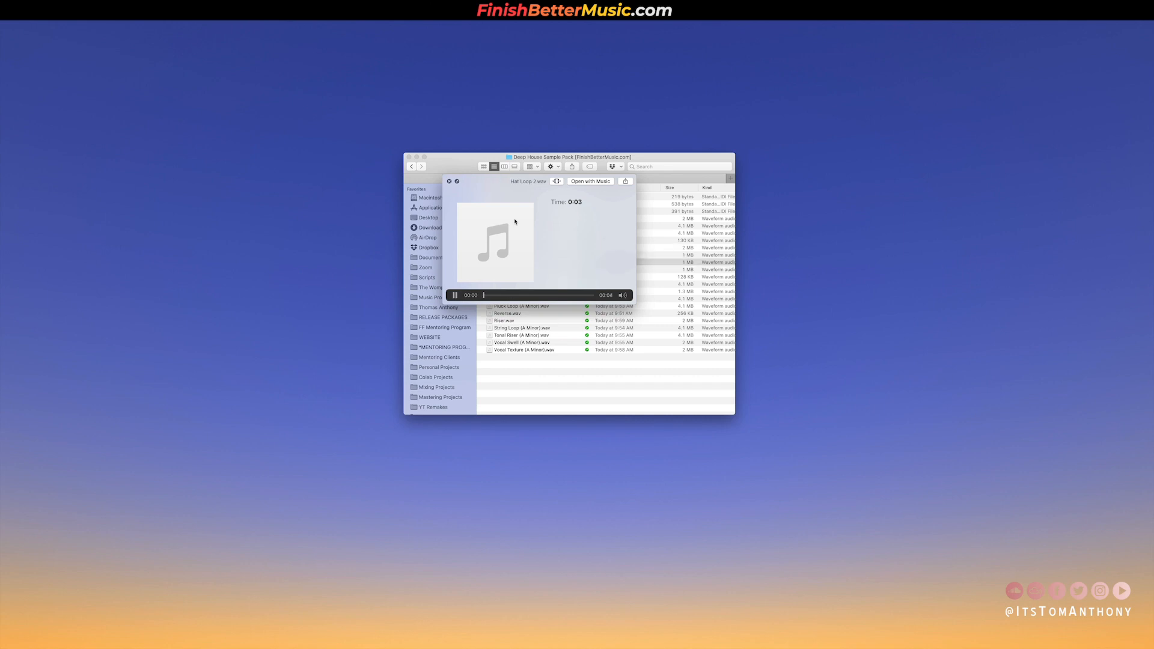
Step: Continue auditioning the samples from Hat Loop.wav through Kick (A).wav and Perc.wav to Pluck Loop (A Minor).wav
{"action": "key", "text": "Down"}
{"action": "key", "text": "Down"}
{"action": "key", "text": "Down"}
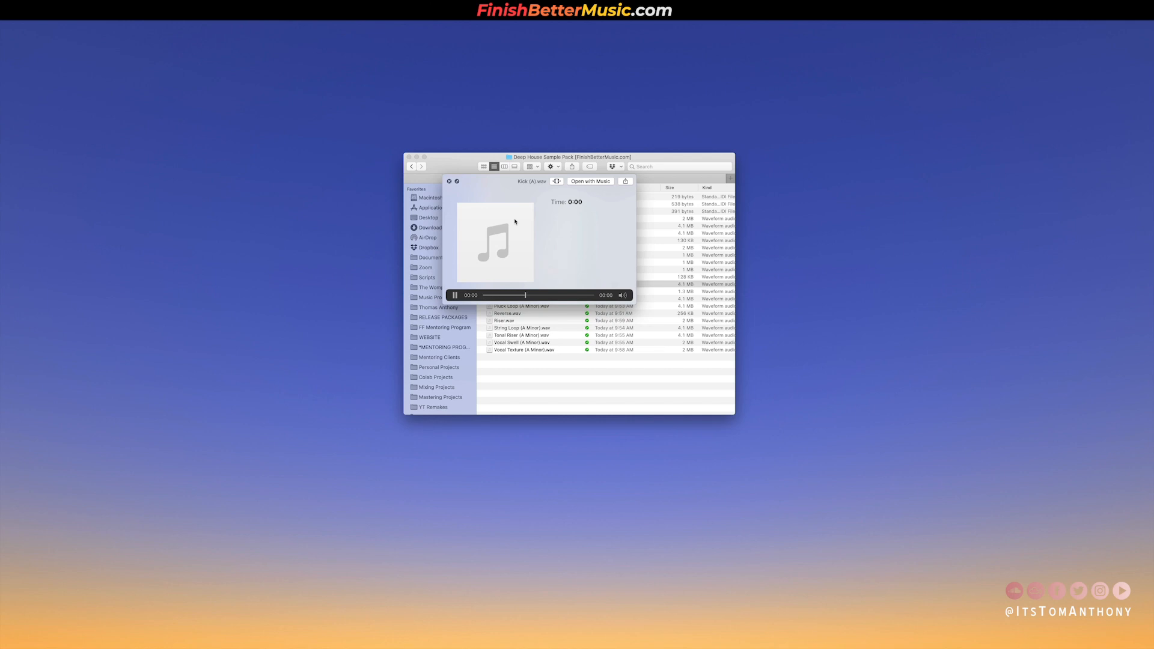
{"action": "key", "text": "Down"}
{"action": "key", "text": "Down"}
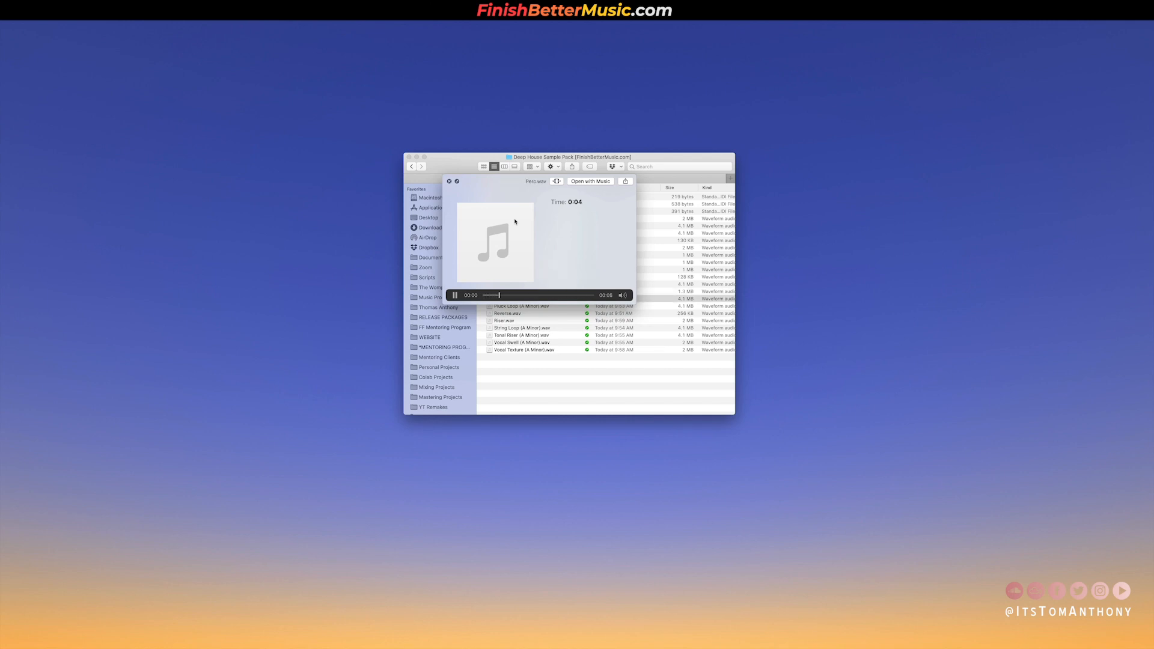
{"action": "key", "text": "Down"}
{"action": "key", "text": "Down"}
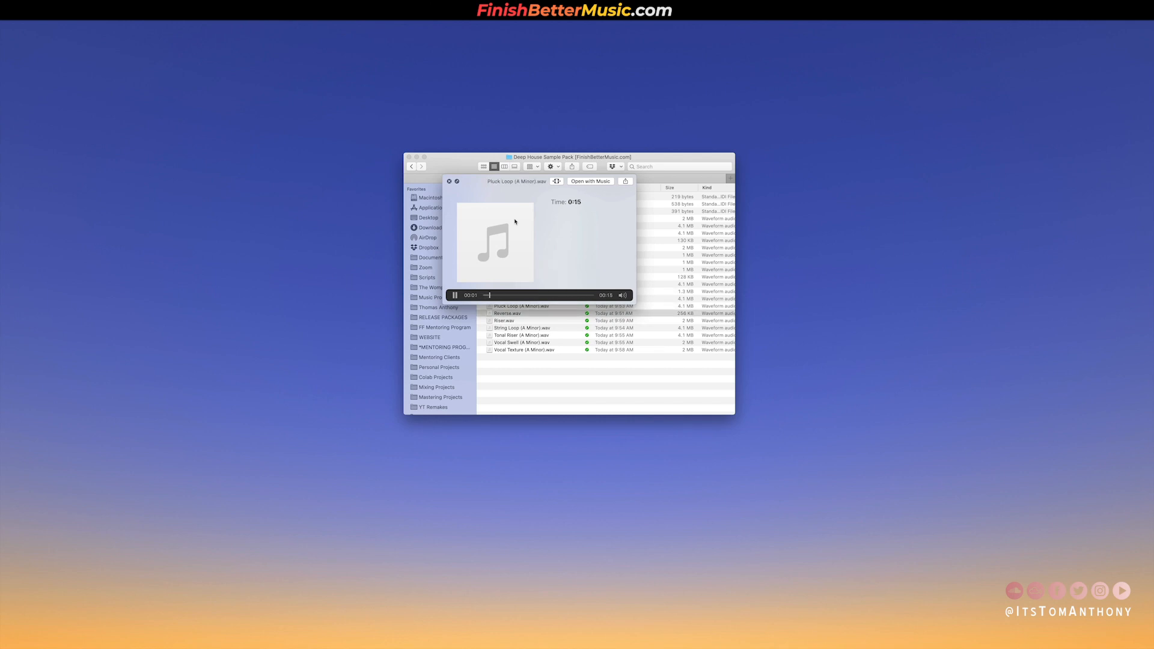
Step: Audition the remaining samples from Reverse.wav to the vocal swell and texture files, and close the preview
{"action": "key", "text": "Down"}
{"action": "key", "text": "Down"}
{"action": "key", "text": "Down"}
{"action": "key", "text": "Down"}
{"action": "key", "text": "Down"}
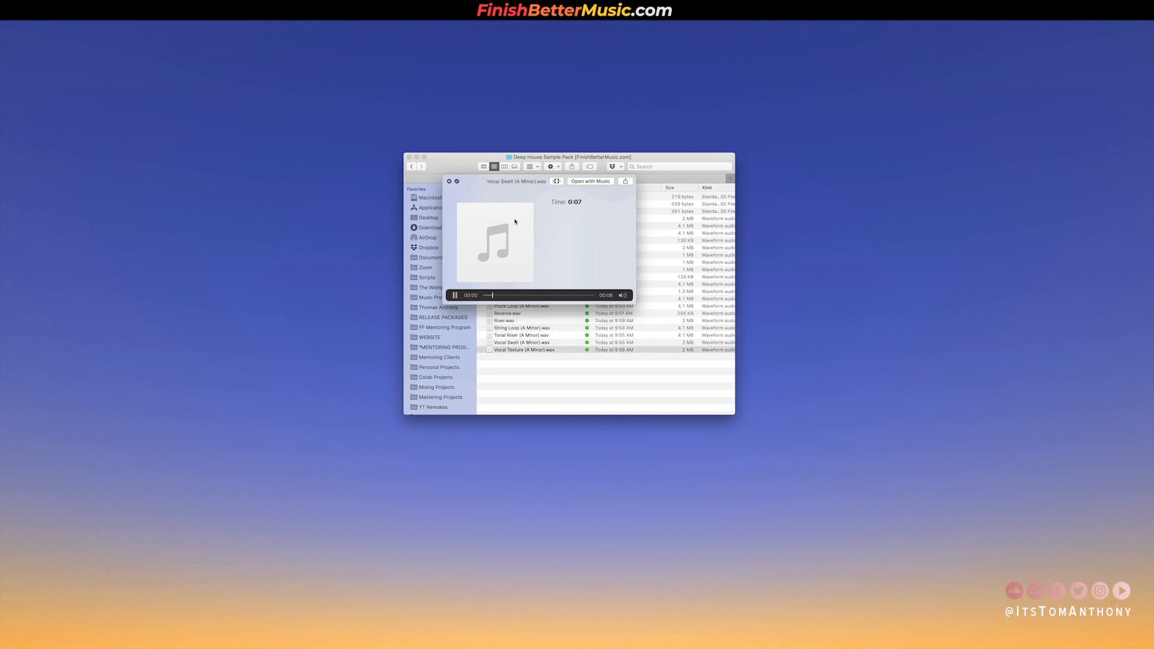
{"action": "key", "text": "space"}
Step: Return to the Ableton Live arrangement and unfold the DRUMS group to show its subgroups and percussion track
{"action": "key", "text": "ctrl+Right"}
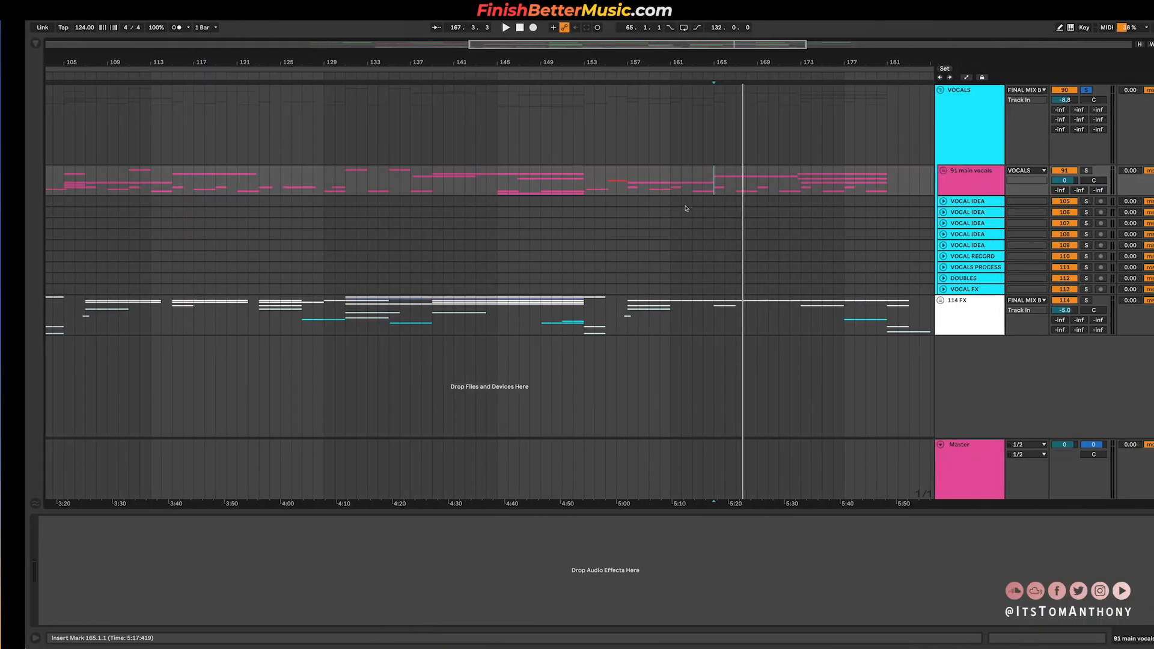
{"action": "scroll", "coordinate": [522, 267], "scroll_direction": "up", "scroll_amount": 5}
{"action": "key", "text": "minus"}
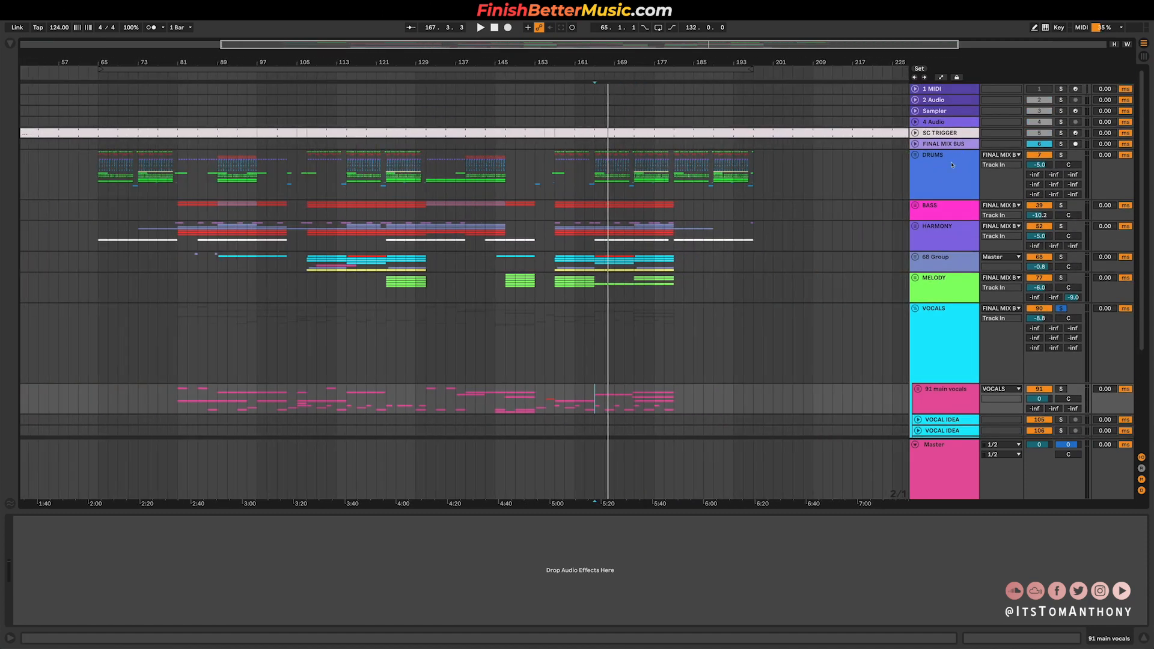
{"action": "left_click", "coordinate": [921, 156]}
{"action": "left_click", "coordinate": [915, 155]}
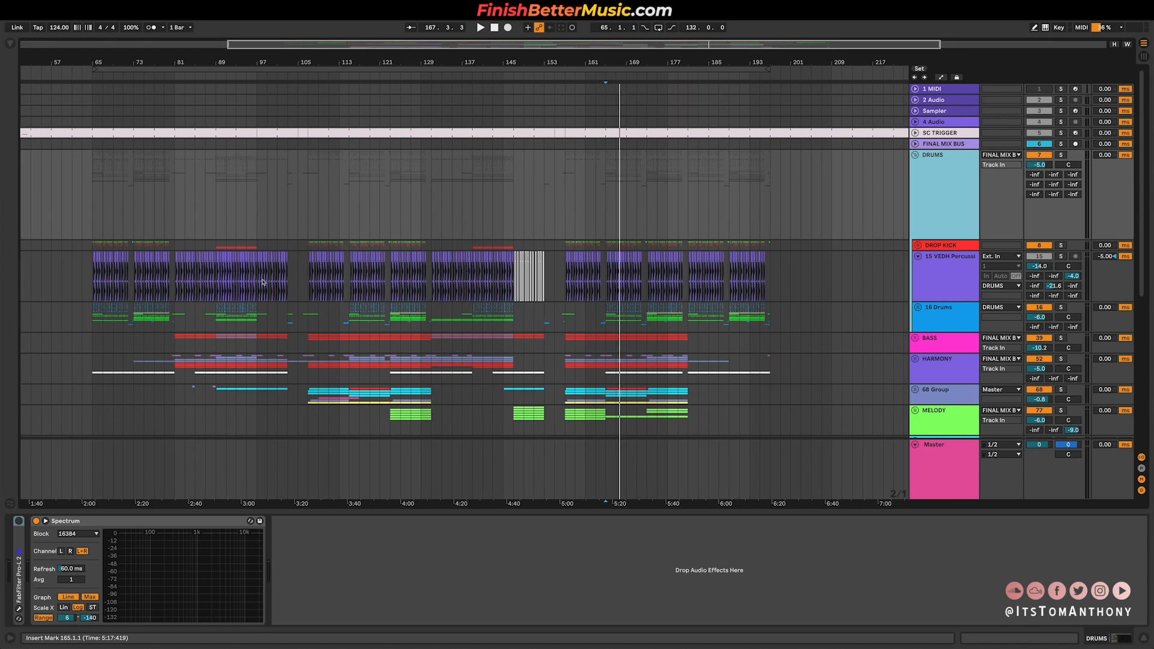
Step: Unfold the DROP KICK group to show its kick layers and play the soloed DRUMS group from bar 107
{"action": "key", "text": "plus"}
{"action": "left_click", "coordinate": [919, 245]}
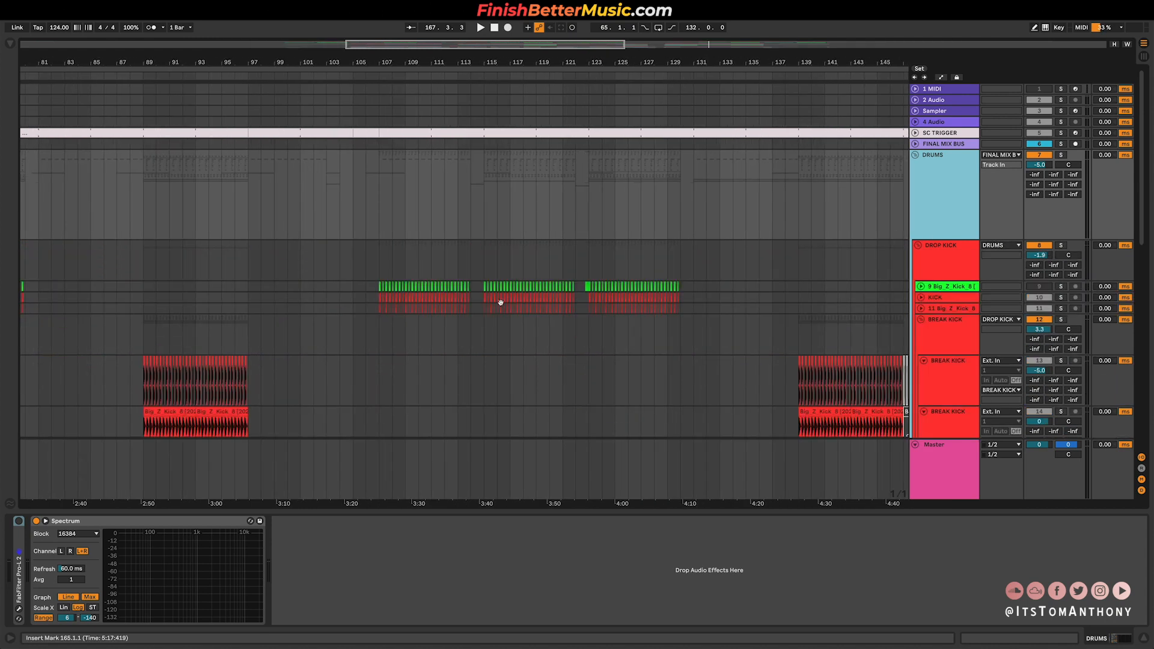
{"action": "key", "text": "plus"}
{"action": "key", "text": "plus"}
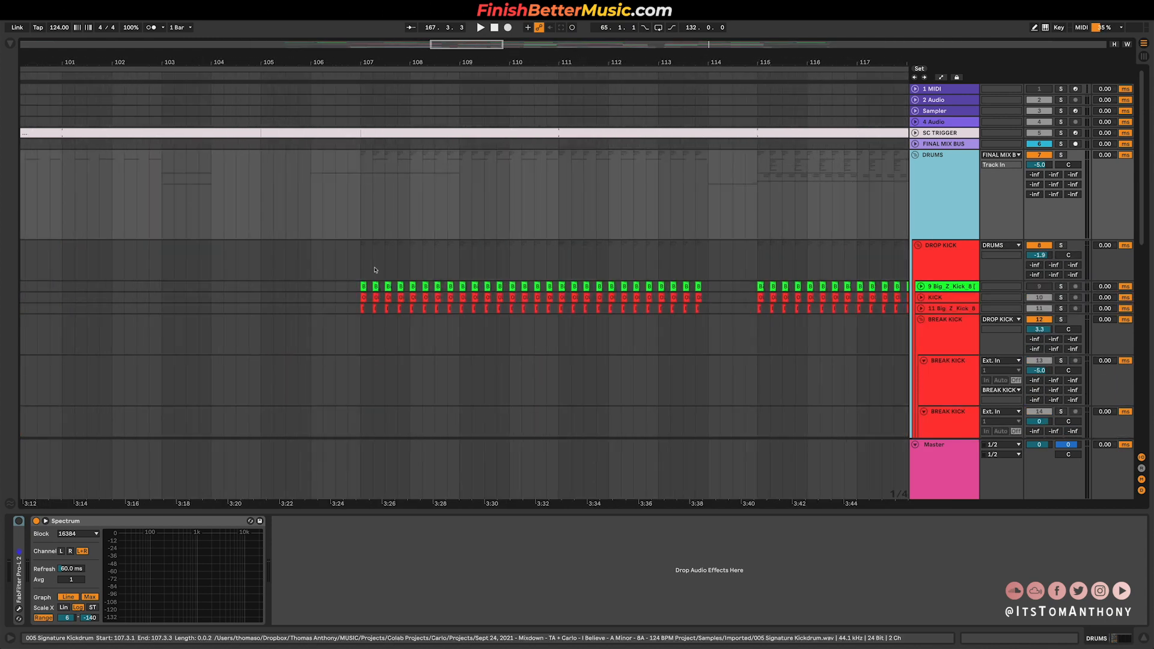
{"action": "left_click", "coordinate": [358, 230]}
{"action": "key", "text": "space"}
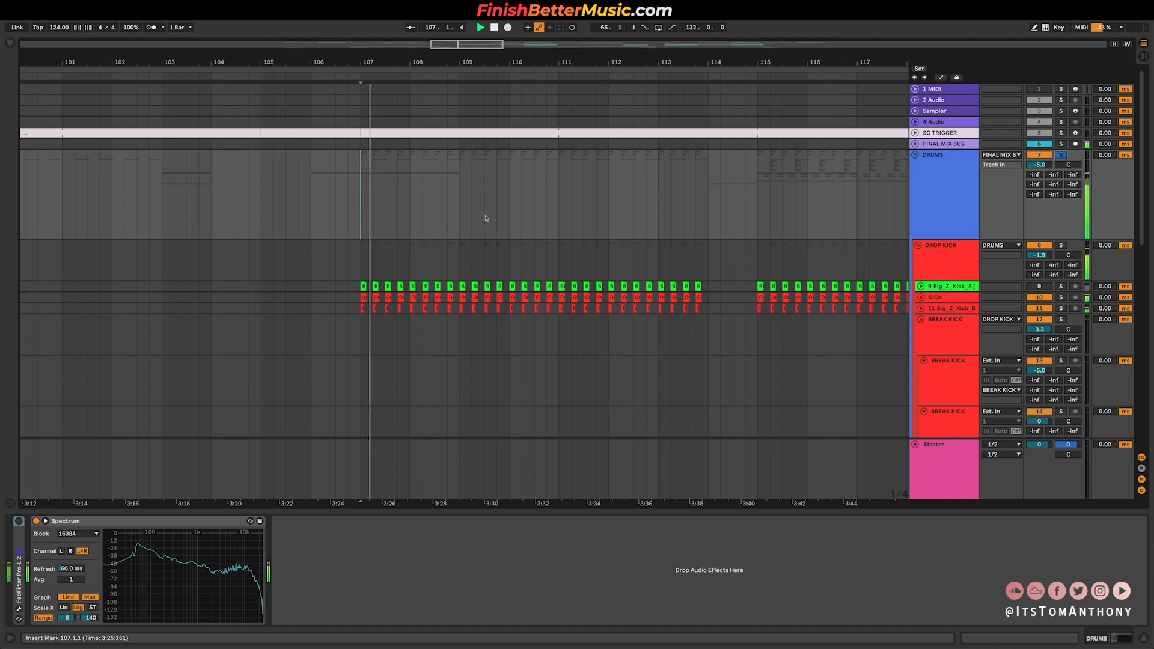
Step: Solo the DROP KICK group to hear its layers alone, and fold the group
{"action": "left_click", "coordinate": [1061, 245]}
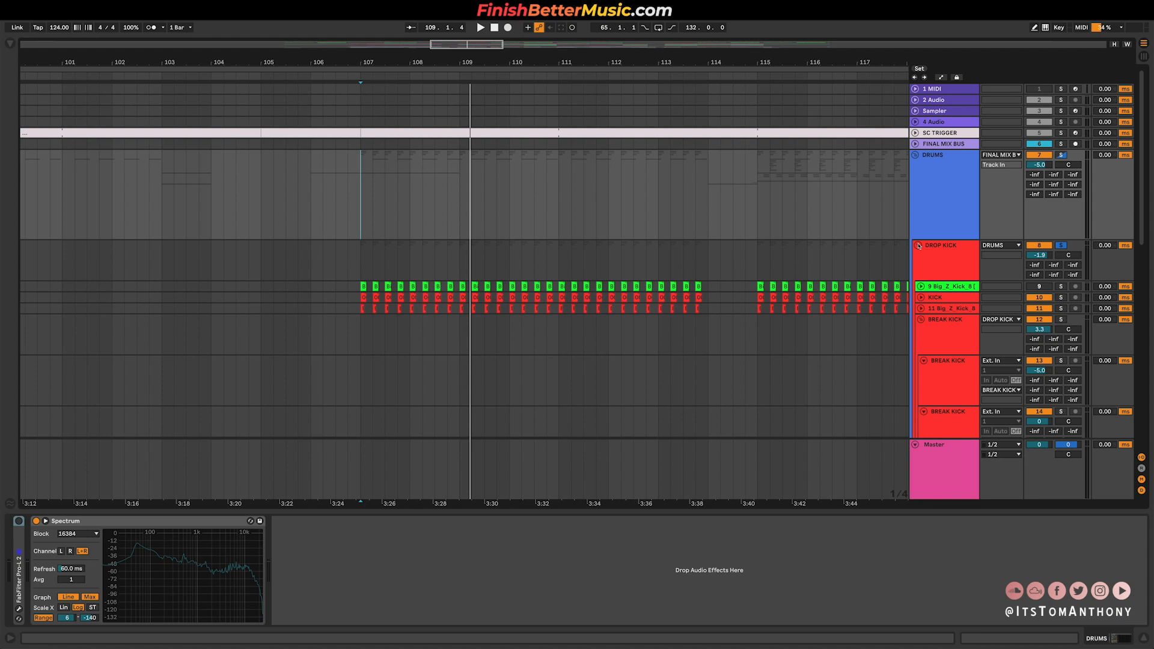
{"action": "left_click", "coordinate": [918, 245]}
Step: Solo the 15 VEDH Percussion track, play it from bar 107, and collapse the track
{"action": "left_click", "coordinate": [965, 260]}
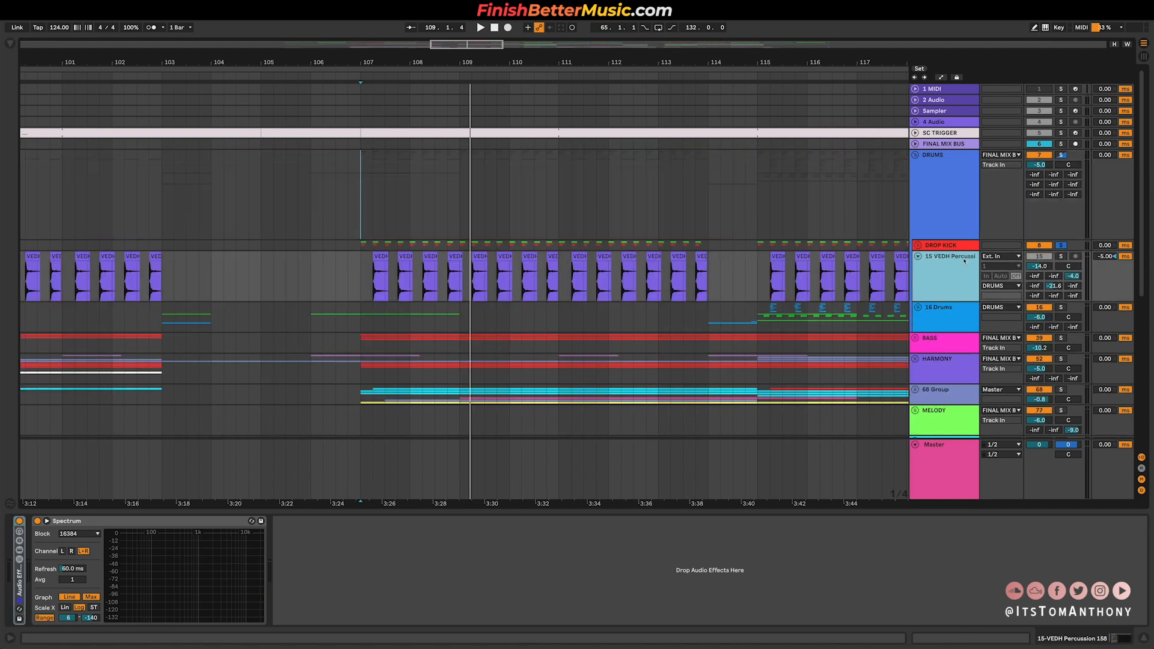
{"action": "left_click", "coordinate": [1061, 257]}
{"action": "key", "text": "space"}
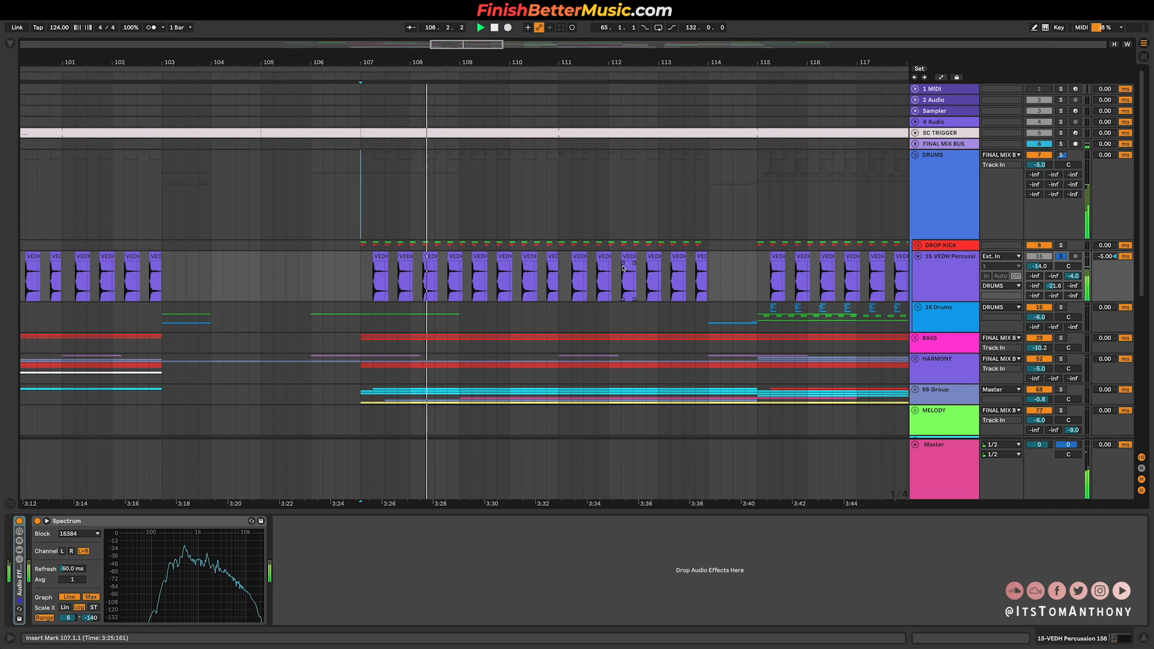
{"action": "key", "text": "space"}
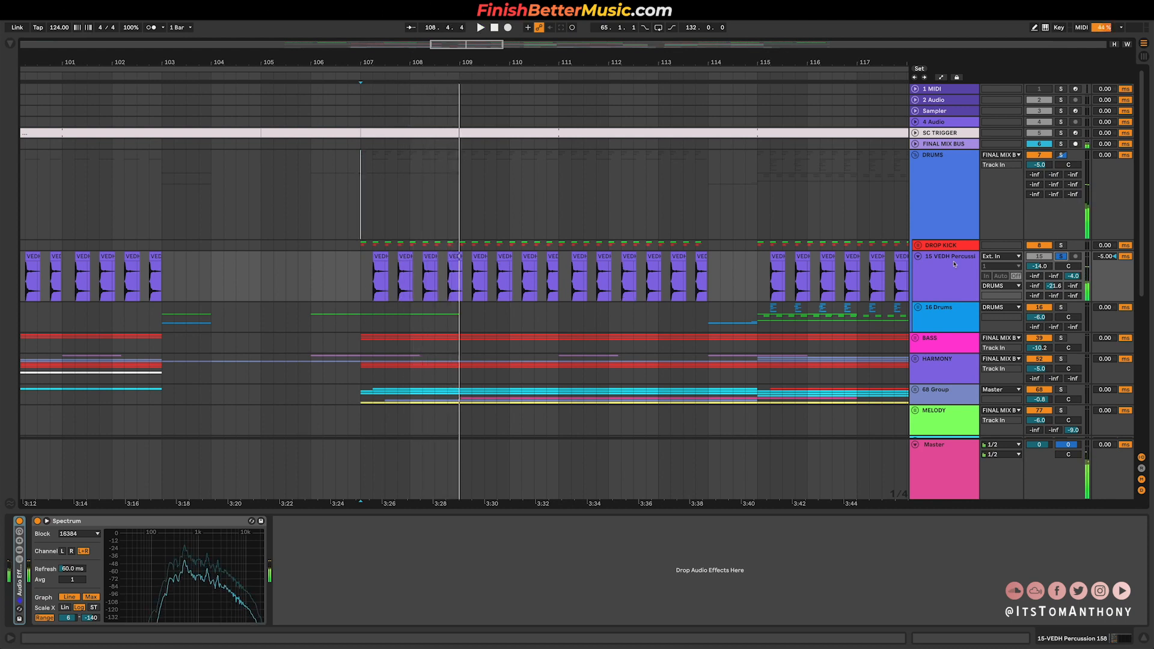
{"action": "left_click", "coordinate": [917, 257]}
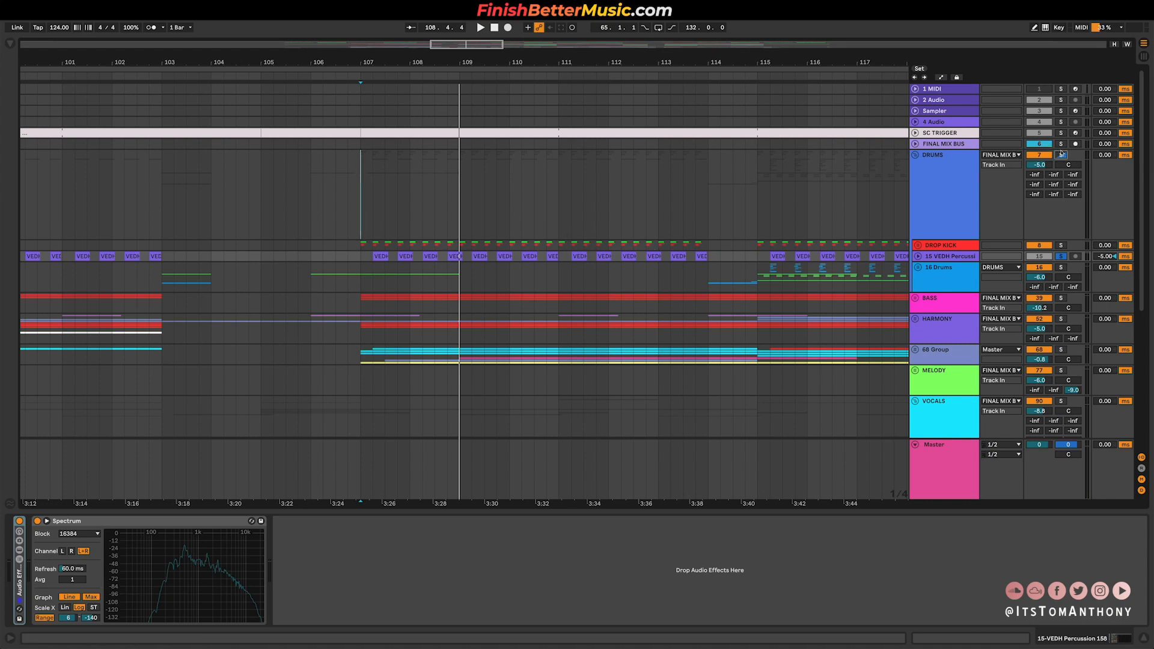
Step: Play the full mix without solos from bar 107 to hear the percussion in context
{"action": "left_click", "coordinate": [346, 224]}
{"action": "key", "text": "space"}
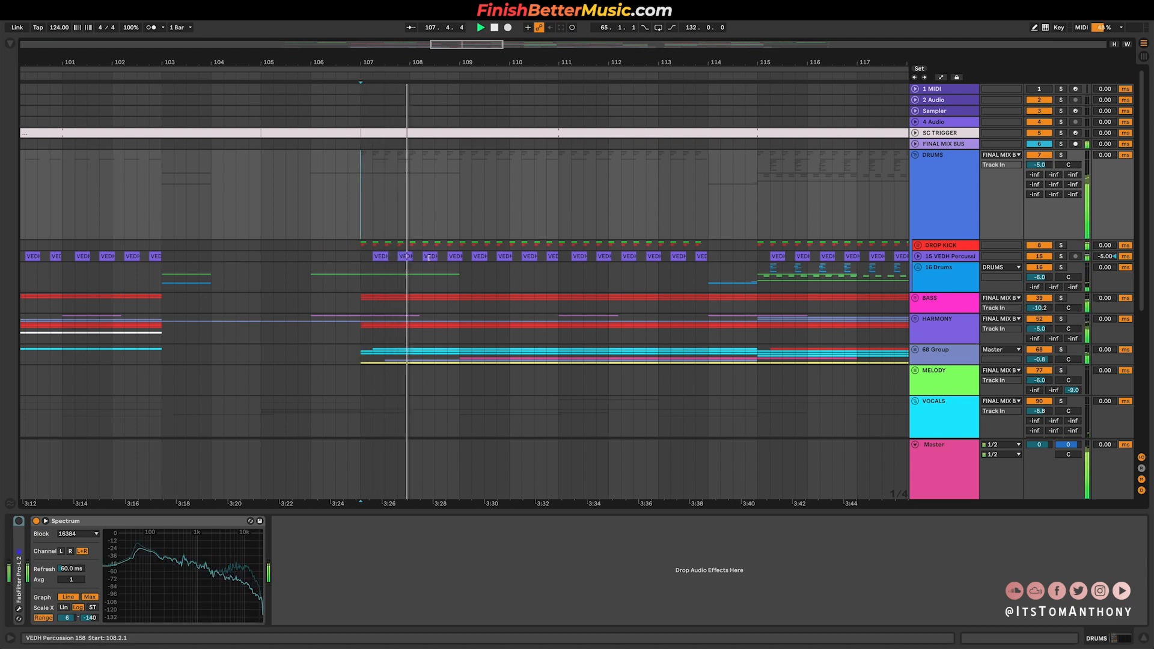
{"action": "key", "text": "space"}
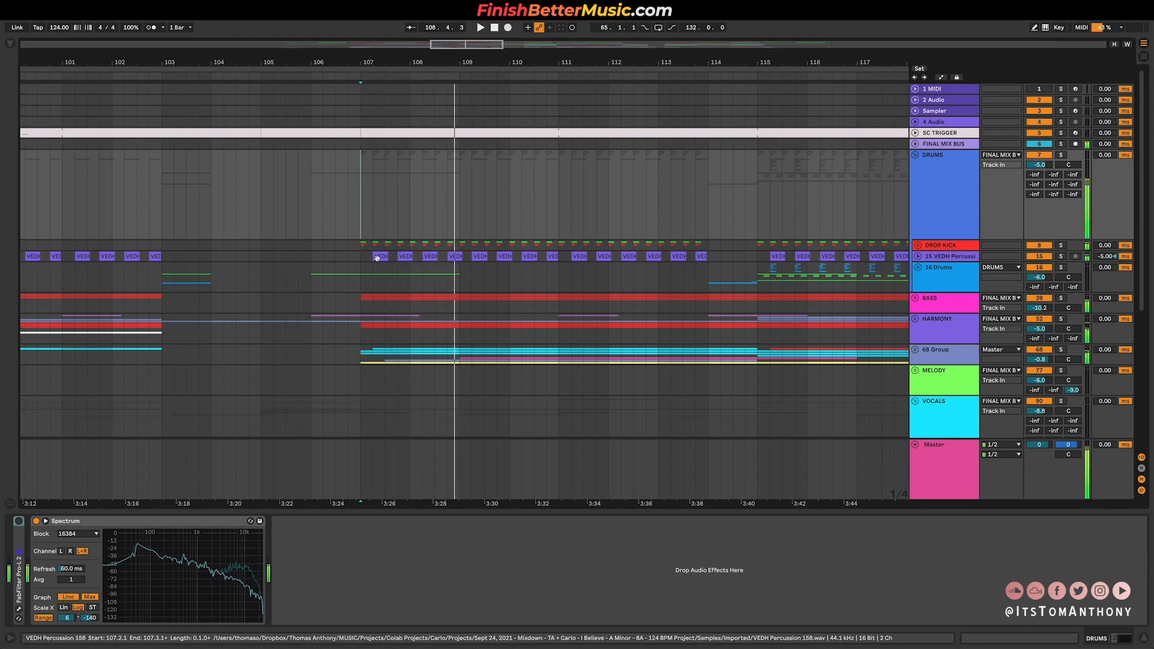
Step: Unfold the 16 Drums group and fold its 17 claps subgroup to show the hats tracks
{"action": "scroll", "coordinate": [693, 264], "scroll_direction": "down", "scroll_amount": 3}
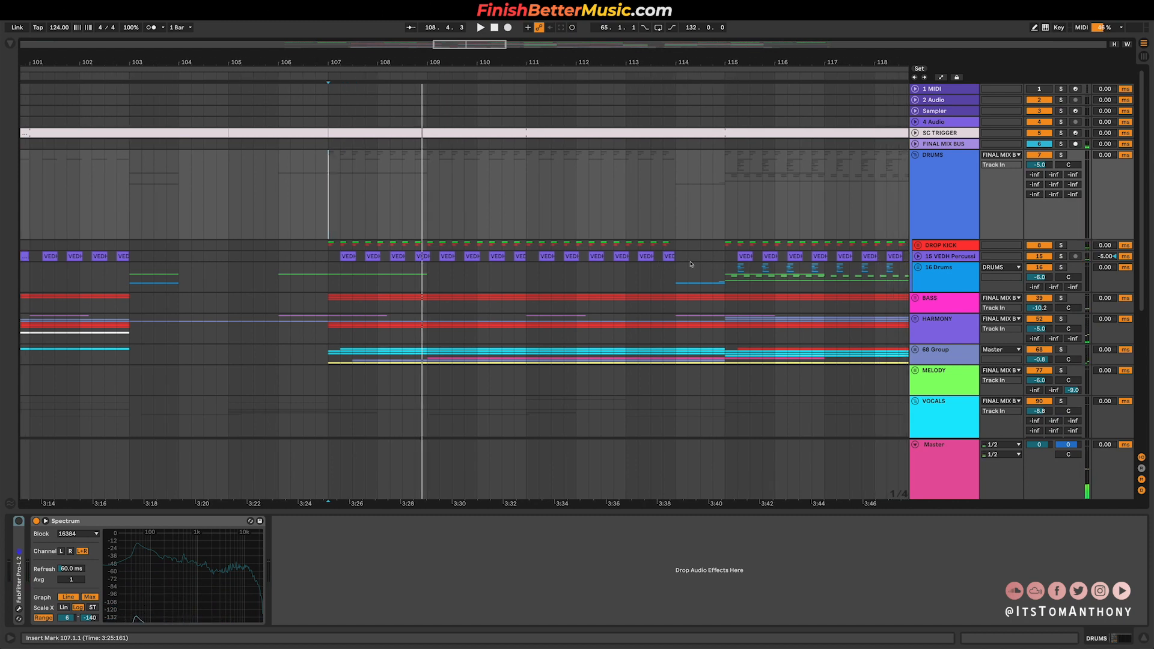
{"action": "left_click", "coordinate": [922, 275]}
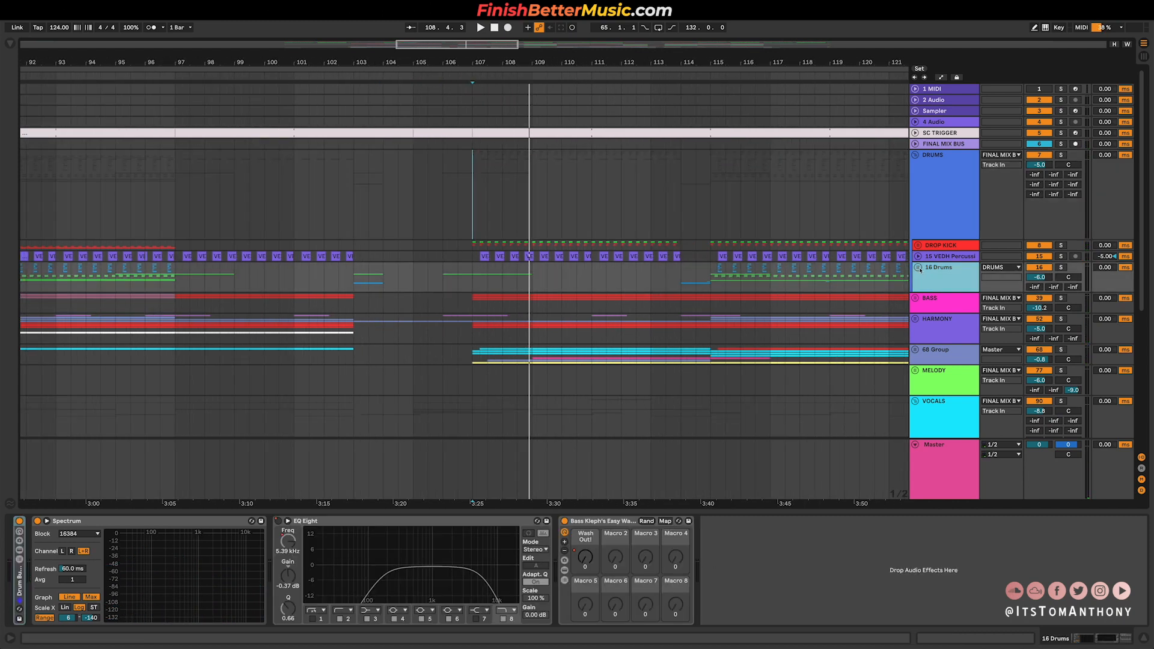
{"action": "left_click", "coordinate": [918, 268]}
{"action": "scroll", "coordinate": [800, 290], "scroll_direction": "down", "scroll_amount": 5}
{"action": "scroll", "coordinate": [799, 290], "scroll_direction": "right", "scroll_amount": 3}
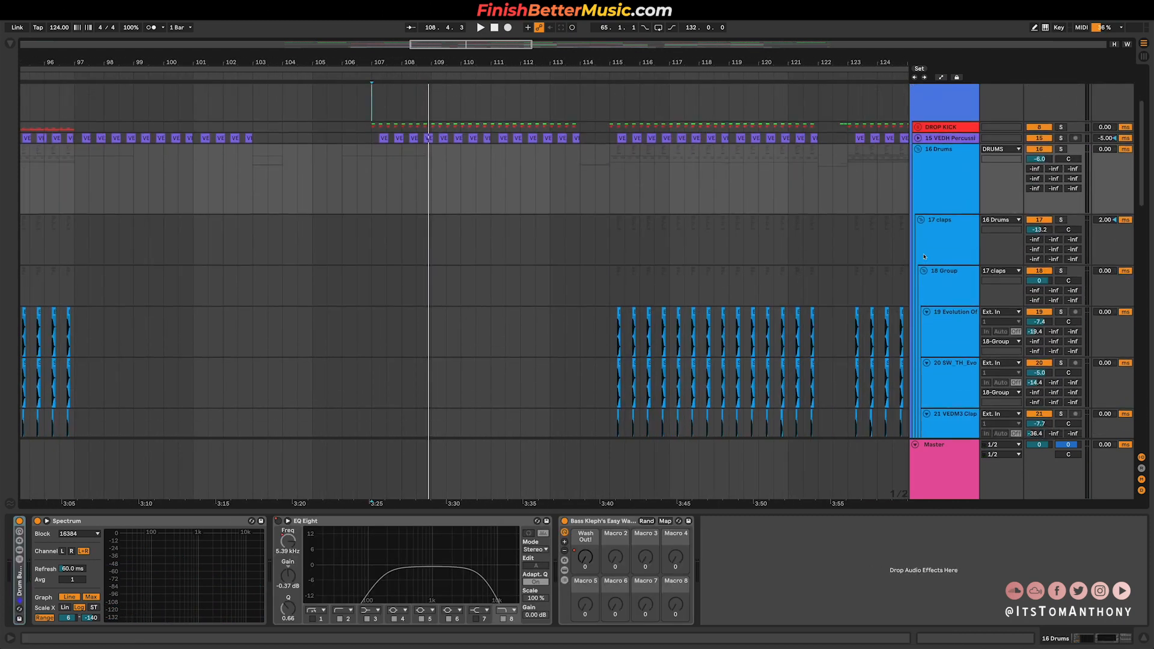
{"action": "left_click", "coordinate": [920, 221]}
Step: Solo the 16 Drums group and play it from bar 115
{"action": "left_click", "coordinate": [615, 192]}
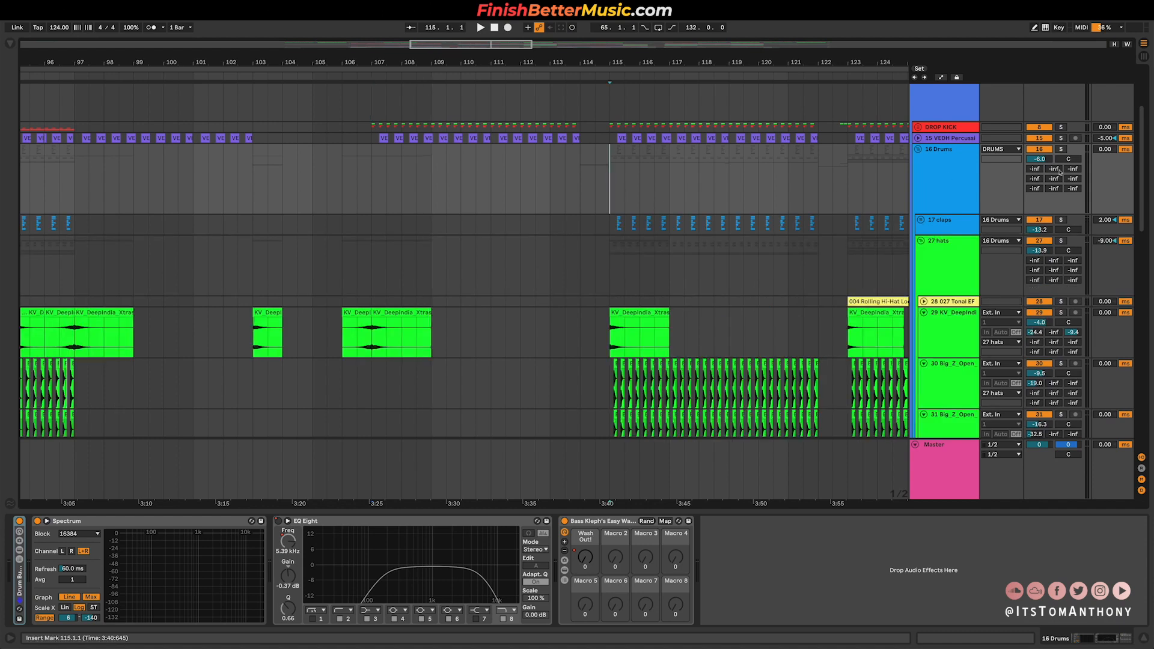
{"action": "key", "text": "space"}
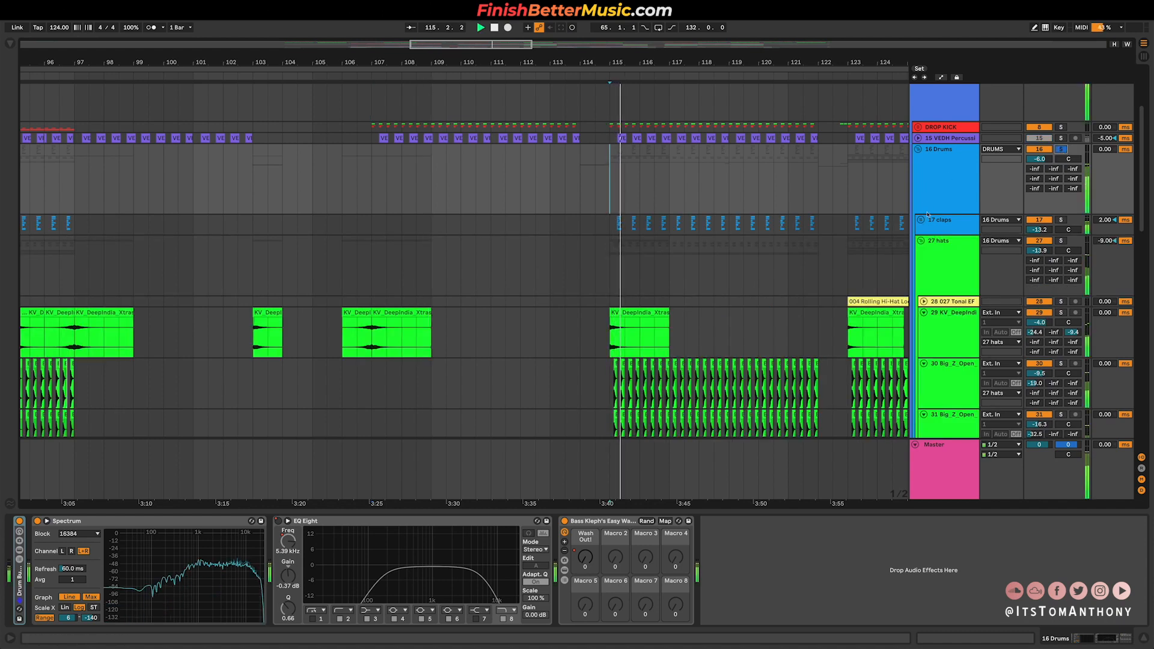
{"action": "scroll", "coordinate": [743, 216], "scroll_direction": "right", "scroll_amount": 5}
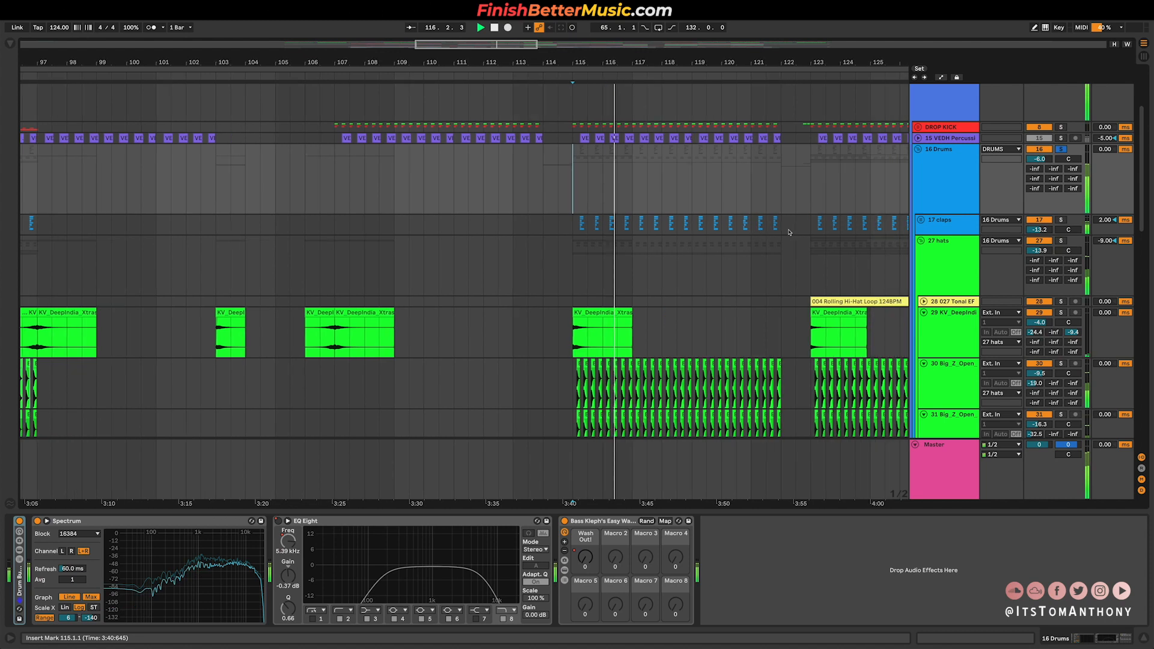
{"action": "key", "text": "space"}
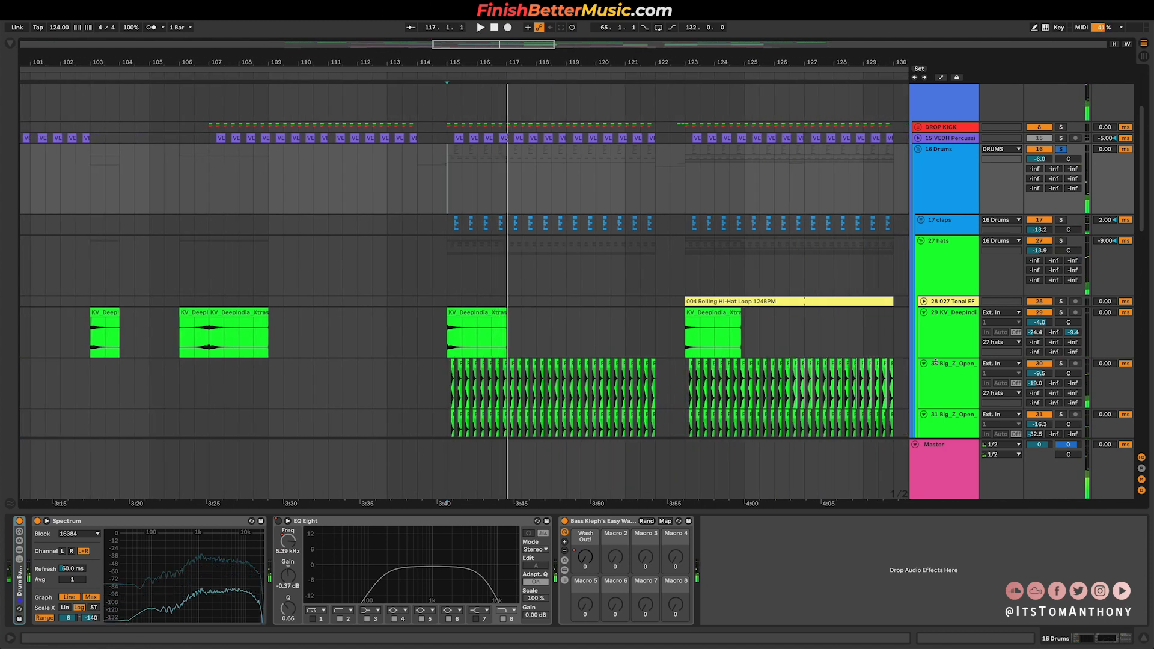
Step: Collapse the tracks inside the 27 hats group and replay the soloed 16 Drums group from bar 115
{"action": "scroll", "coordinate": [924, 350], "scroll_direction": "down", "scroll_amount": 2}
{"action": "left_click", "coordinate": [924, 318], "text": "alt"}
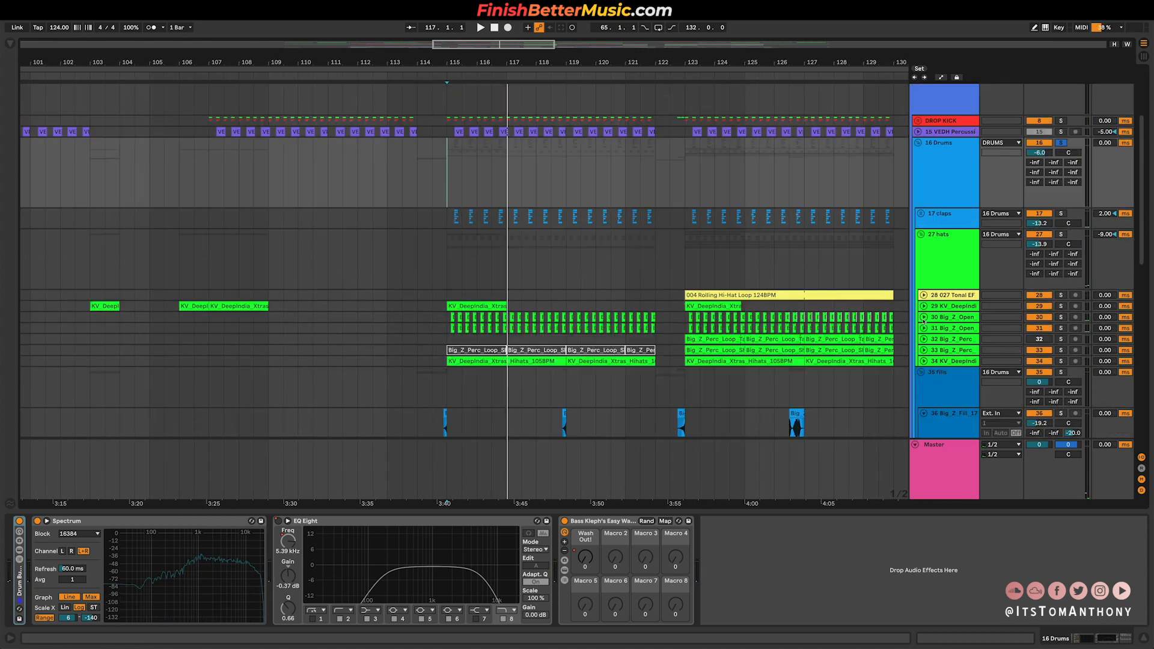
{"action": "left_click", "coordinate": [922, 235]}
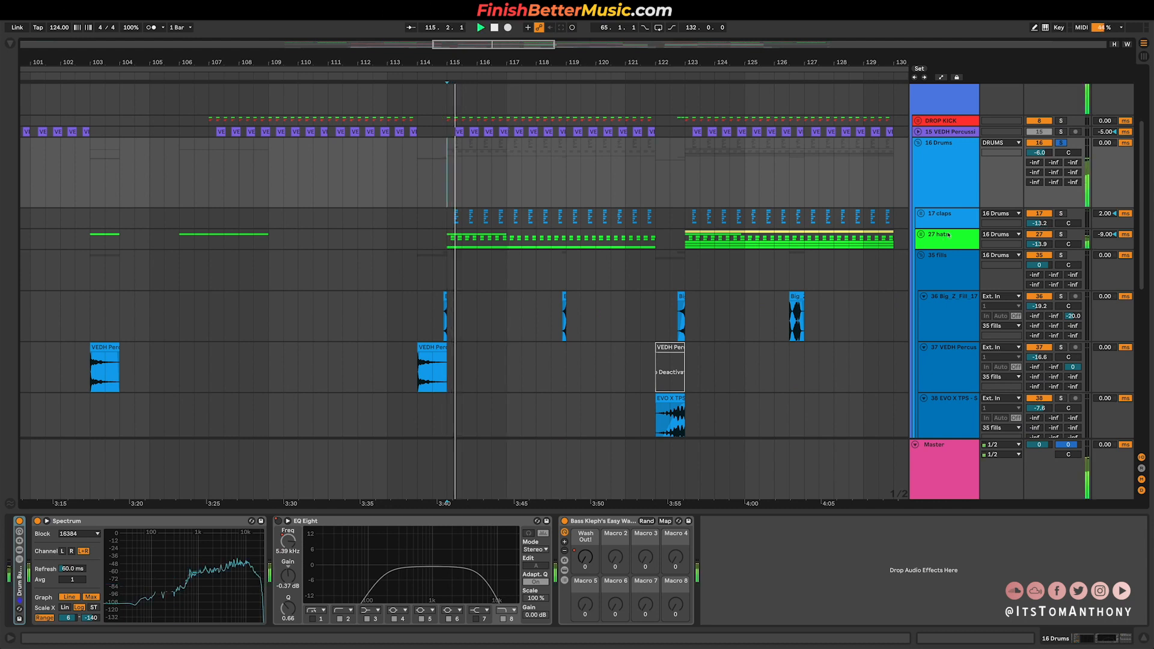
{"action": "left_click", "coordinate": [922, 235]}
{"action": "scroll", "coordinate": [625, 341], "scroll_direction": "down", "scroll_amount": 2}
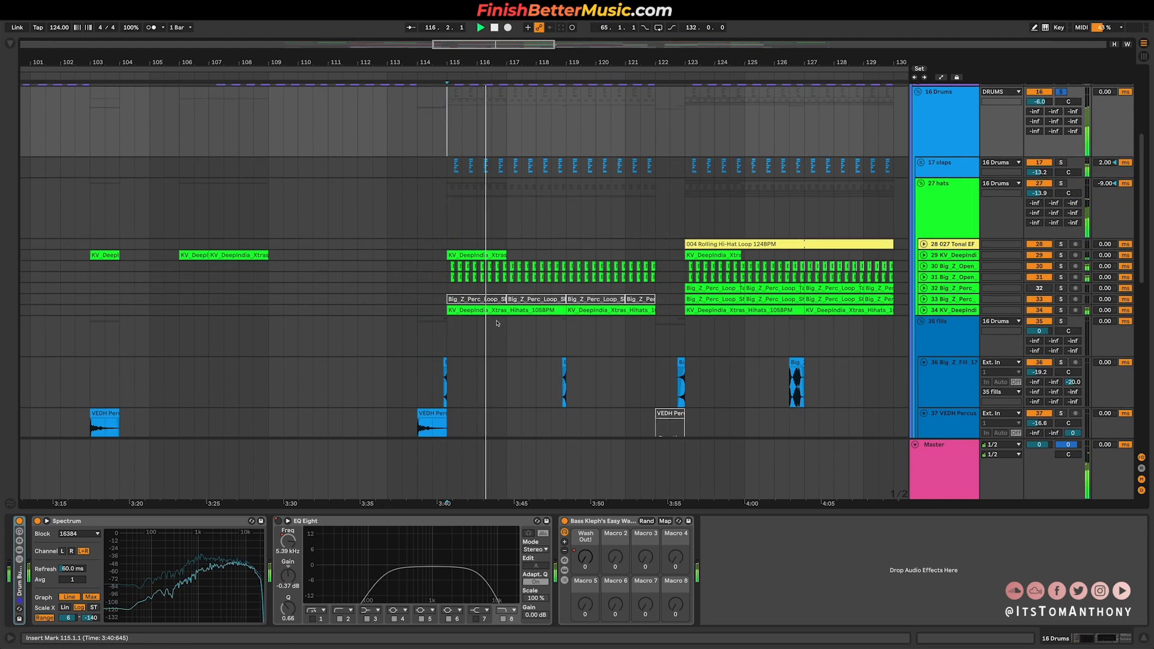
{"action": "scroll", "coordinate": [625, 327], "scroll_direction": "up", "scroll_amount": 3}
{"action": "key", "text": "space"}
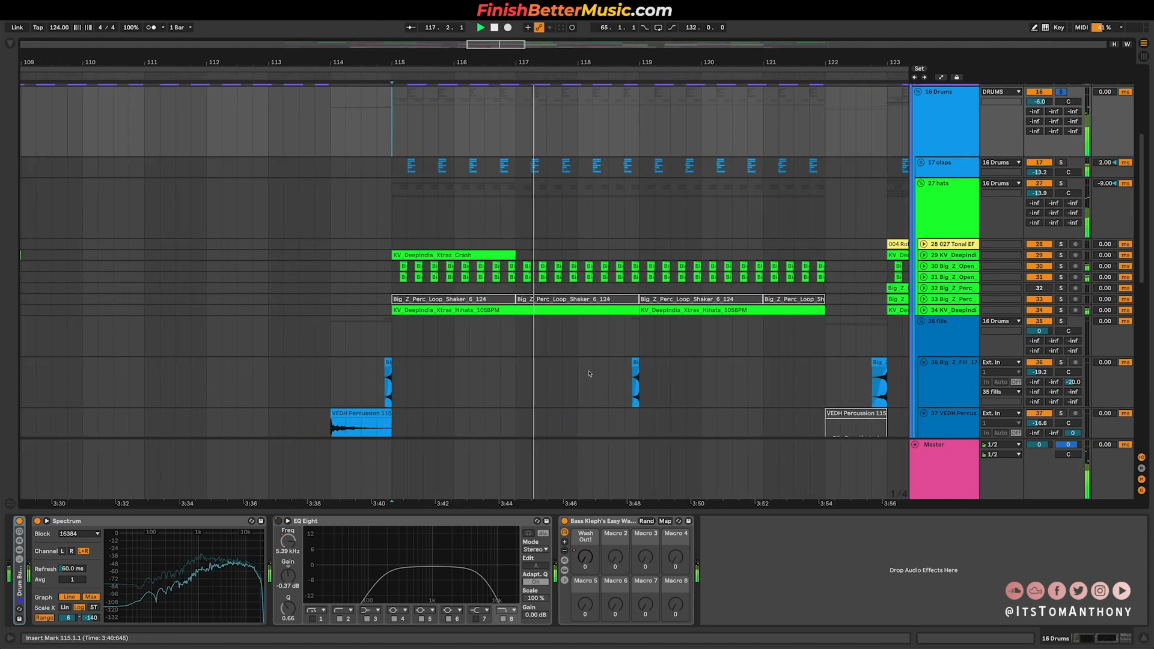
Step: Solo the 35 fills group and play the fills just before bar 119 and just before bar 123
{"action": "scroll", "coordinate": [389, 381], "scroll_direction": "down", "scroll_amount": 4}
{"action": "scroll", "coordinate": [696, 337], "scroll_direction": "right", "scroll_amount": 3}
{"action": "scroll", "coordinate": [696, 337], "scroll_direction": "up", "scroll_amount": 1}
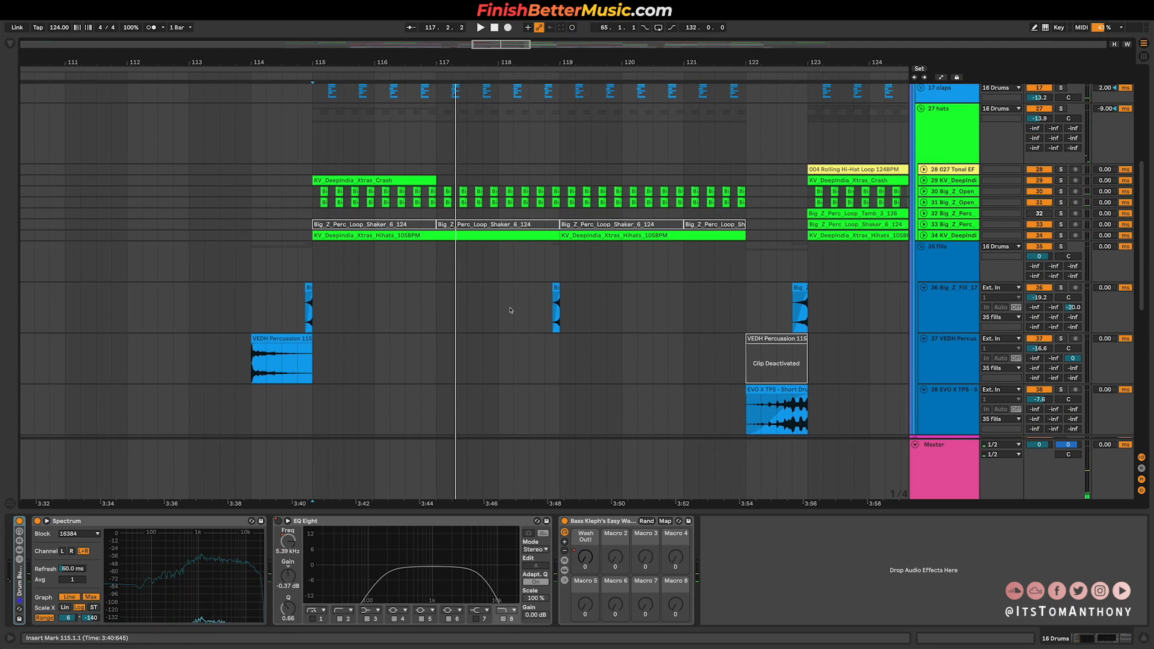
{"action": "left_click", "coordinate": [551, 302]}
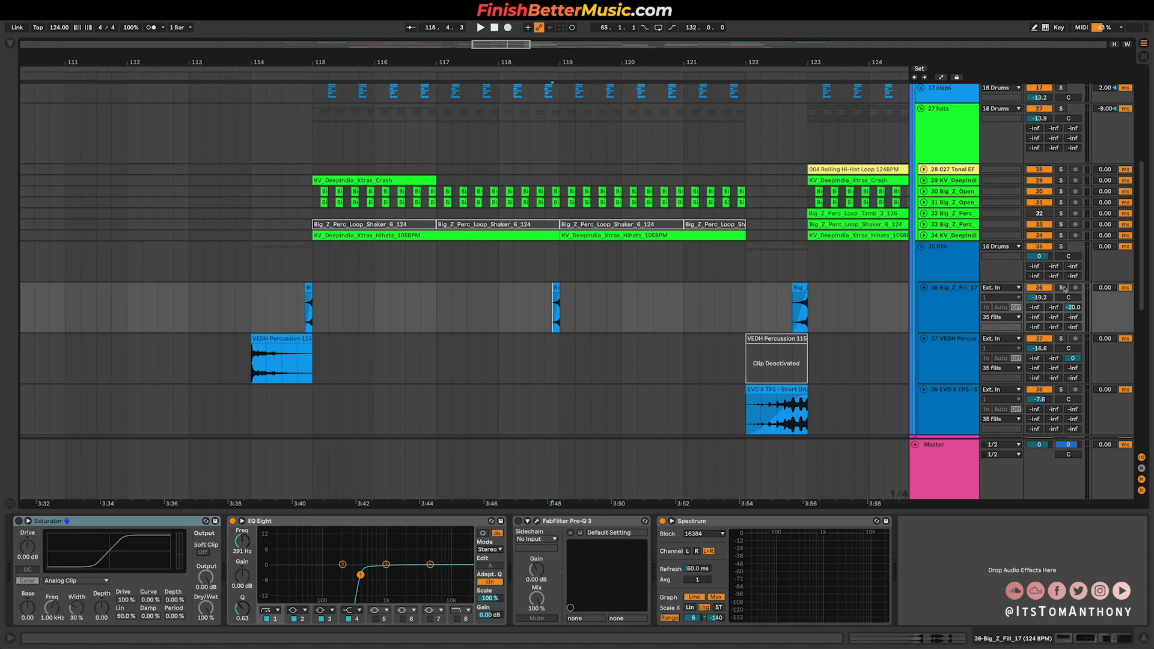
{"action": "key", "text": "space"}
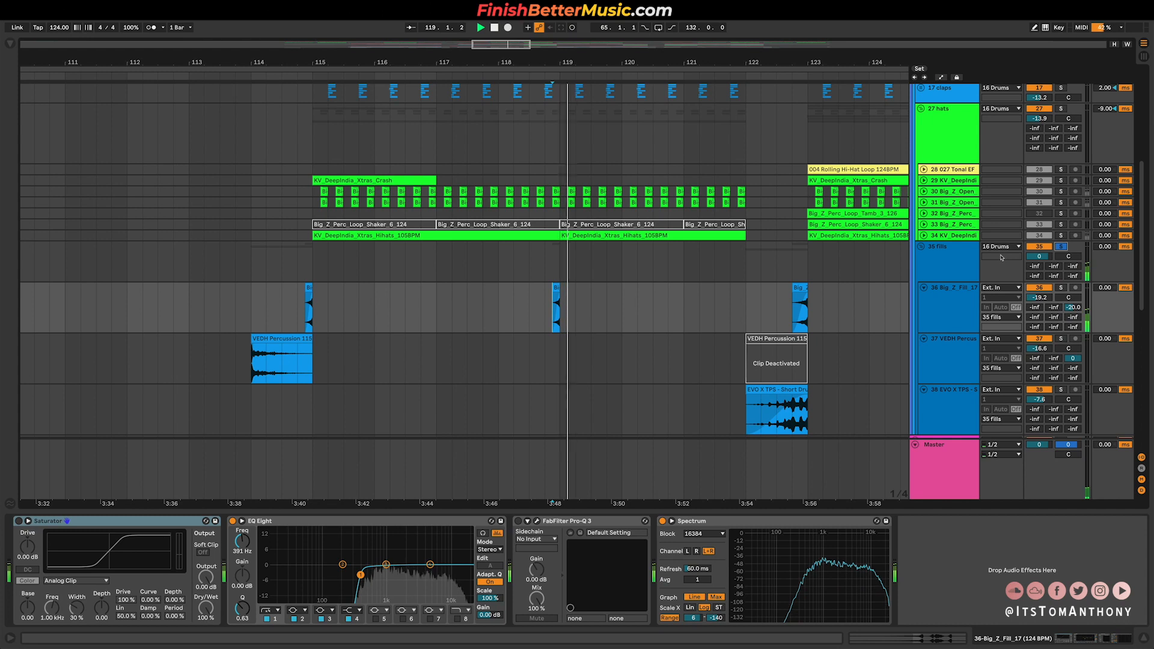
{"action": "left_click", "coordinate": [777, 307]}
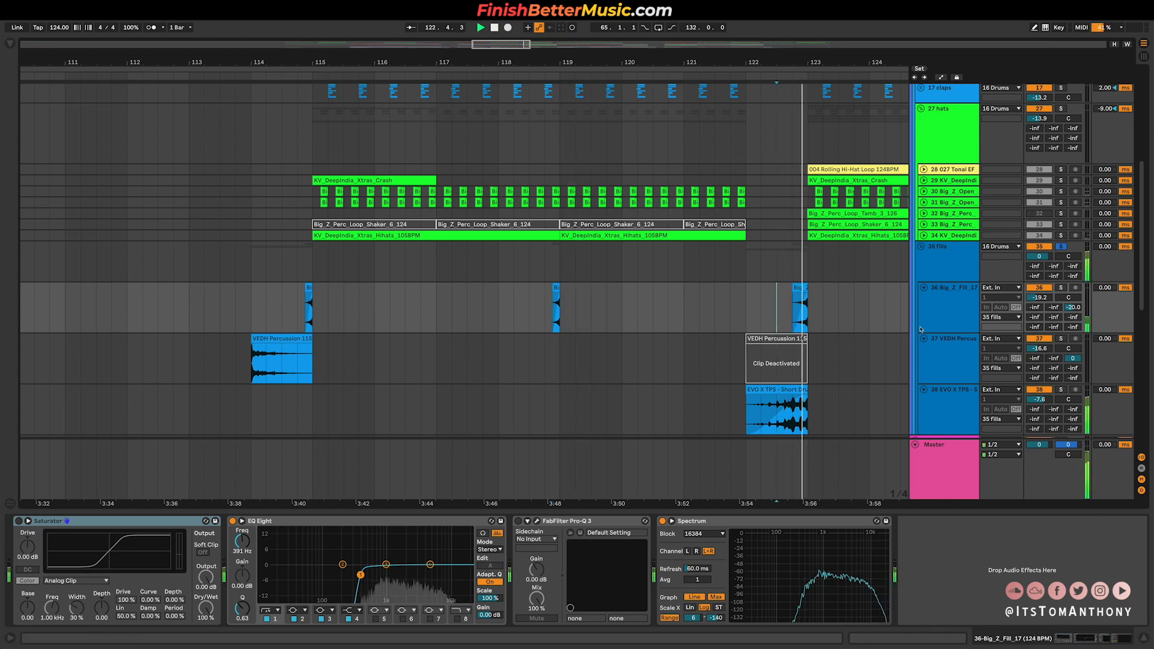
Step: Solo the 27 hats group and play it from bar 122.3 into the rolling hi-hat section
{"action": "scroll", "coordinate": [775, 284], "scroll_direction": "down", "scroll_amount": 4}
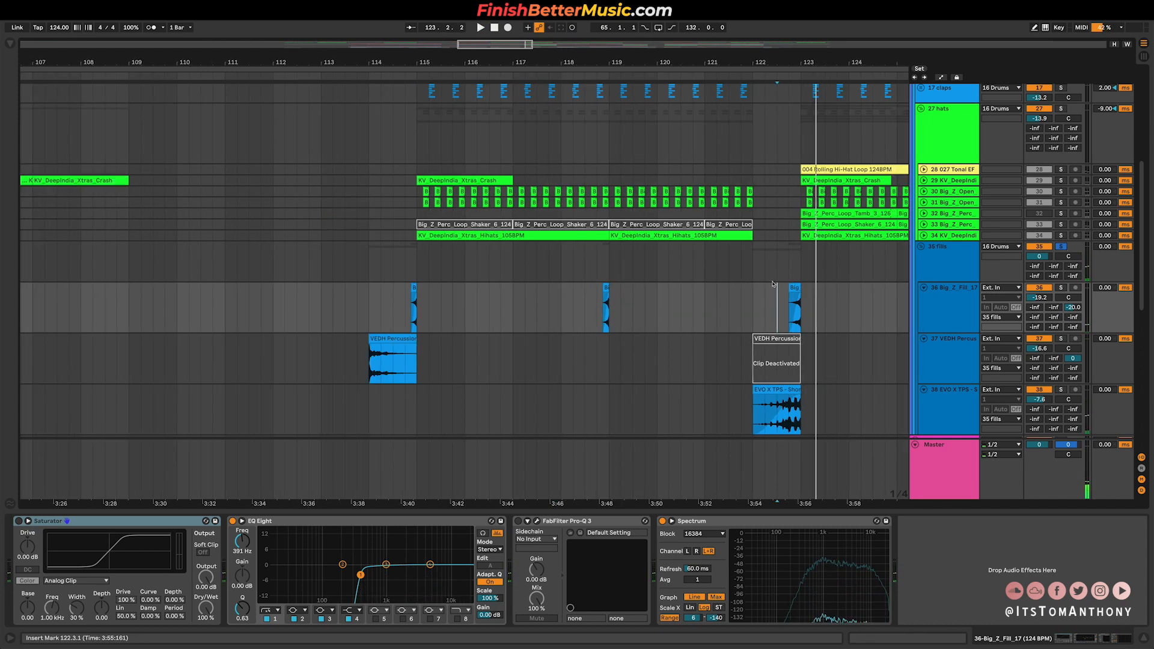
{"action": "scroll", "coordinate": [775, 284], "scroll_direction": "right", "scroll_amount": 4}
{"action": "scroll", "coordinate": [785, 284], "scroll_direction": "up", "scroll_amount": 3}
{"action": "left_click", "coordinate": [1062, 198]}
{"action": "key", "text": "space"}
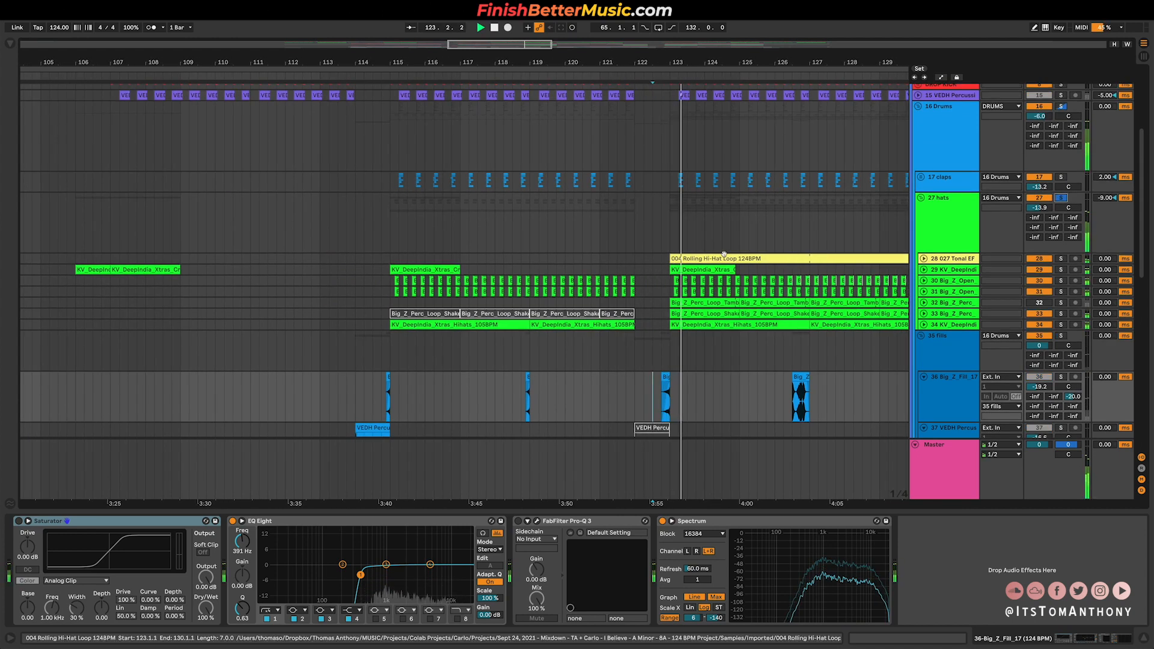
{"action": "scroll", "coordinate": [724, 254], "scroll_direction": "down", "scroll_amount": 4}
{"action": "key", "text": "space"}
Step: Select the hats section from bar 115 to 122, and compare the soloed hats from bar 115 and bar 123
{"action": "left_click_drag", "start_coordinate": [443, 211], "coordinate": [555, 330]}
{"action": "left_click_drag", "start_coordinate": [571, 198], "coordinate": [618, 313]}
{"action": "left_click", "coordinate": [690, 209], "text": "shift"}
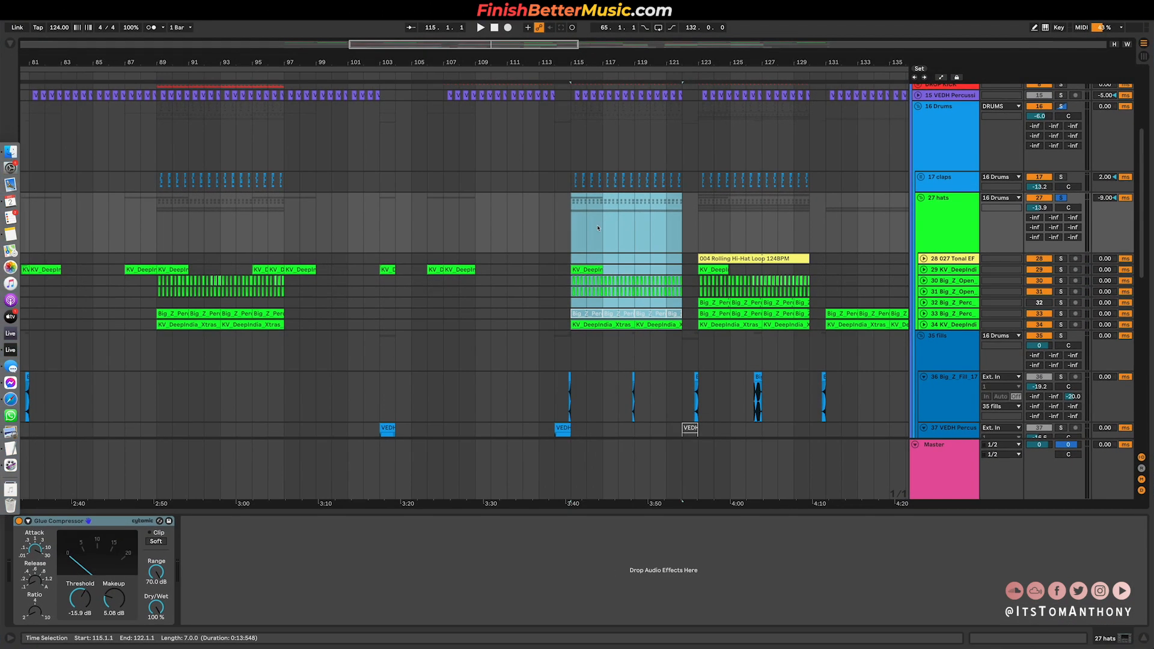
{"action": "left_click", "coordinate": [570, 228]}
{"action": "key", "text": "space"}
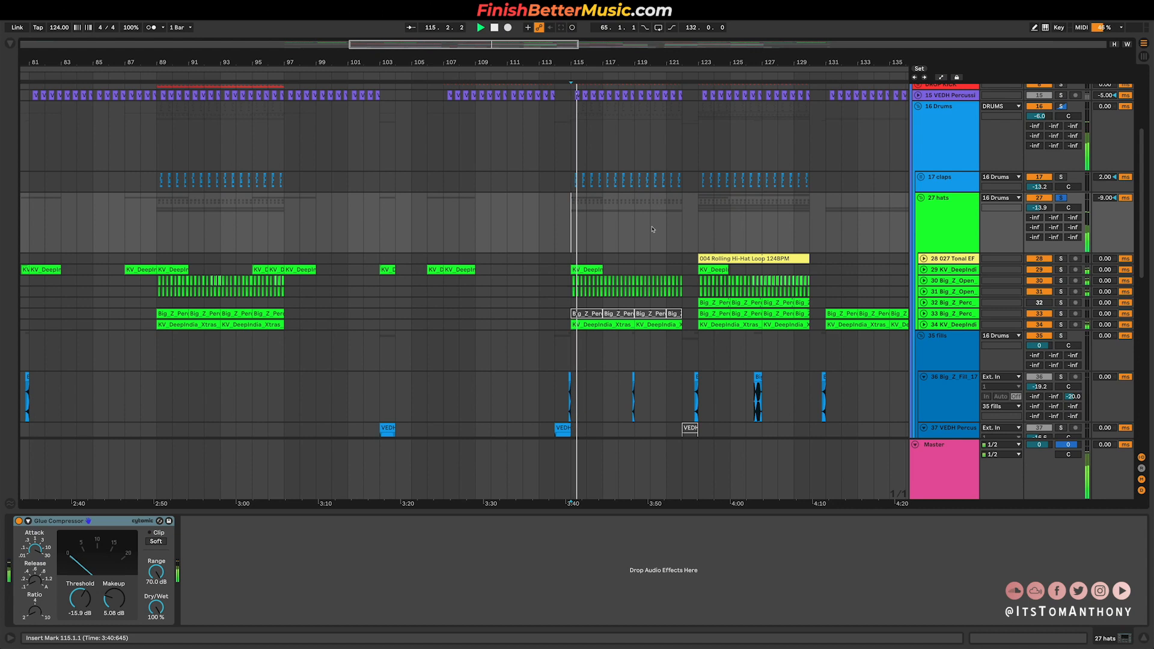
{"action": "left_click", "coordinate": [690, 229]}
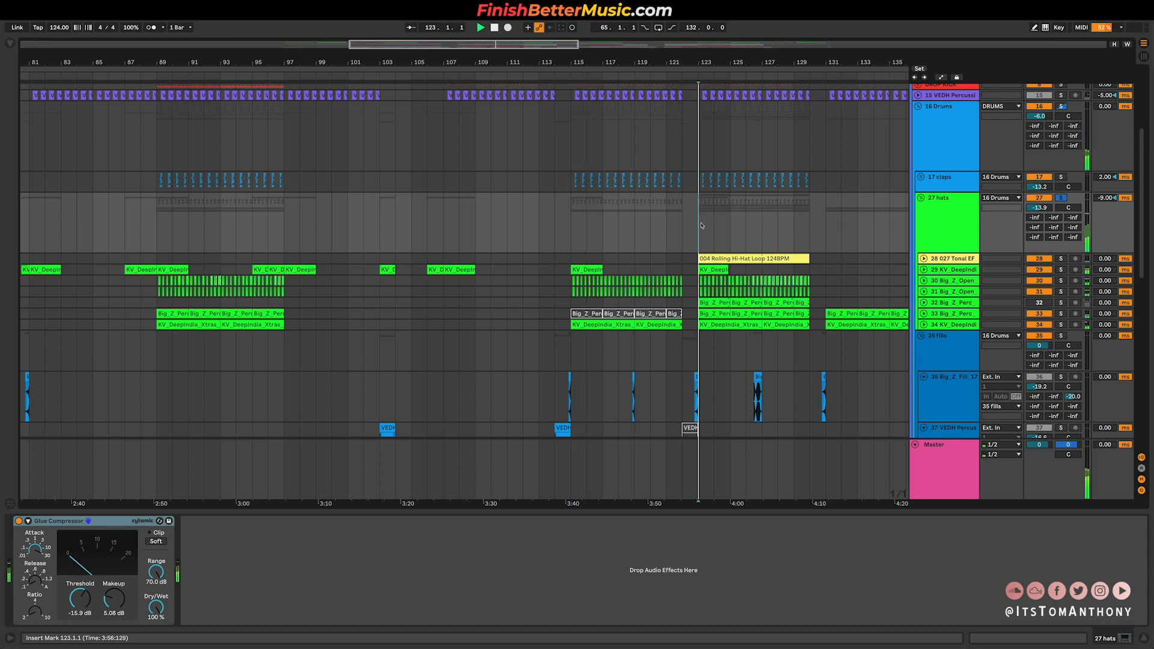
{"action": "scroll", "coordinate": [688, 231], "scroll_direction": "down", "scroll_amount": 5}
{"action": "key", "text": "space"}
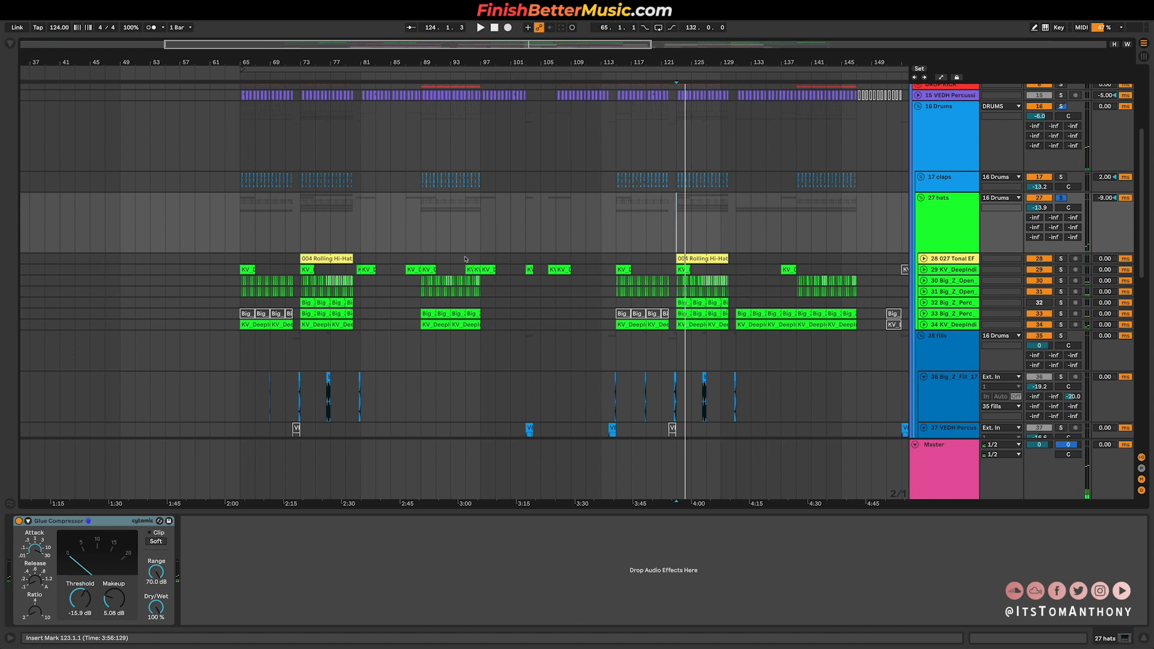
Step: Select bars 81 to 89 of the hats group, listen with and without its solo, and continue from bar 89
{"action": "scroll", "coordinate": [397, 267], "scroll_direction": "up", "scroll_amount": 5}
{"action": "left_click_drag", "start_coordinate": [422, 217], "coordinate": [440, 210]}
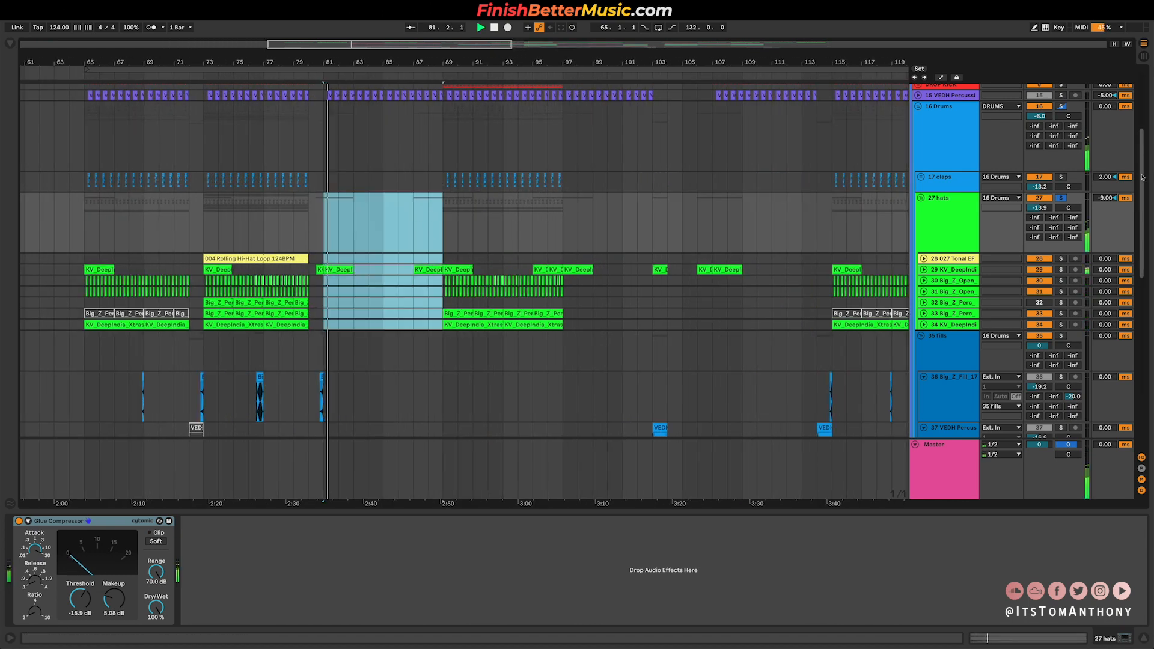
{"action": "left_click", "coordinate": [1061, 198]}
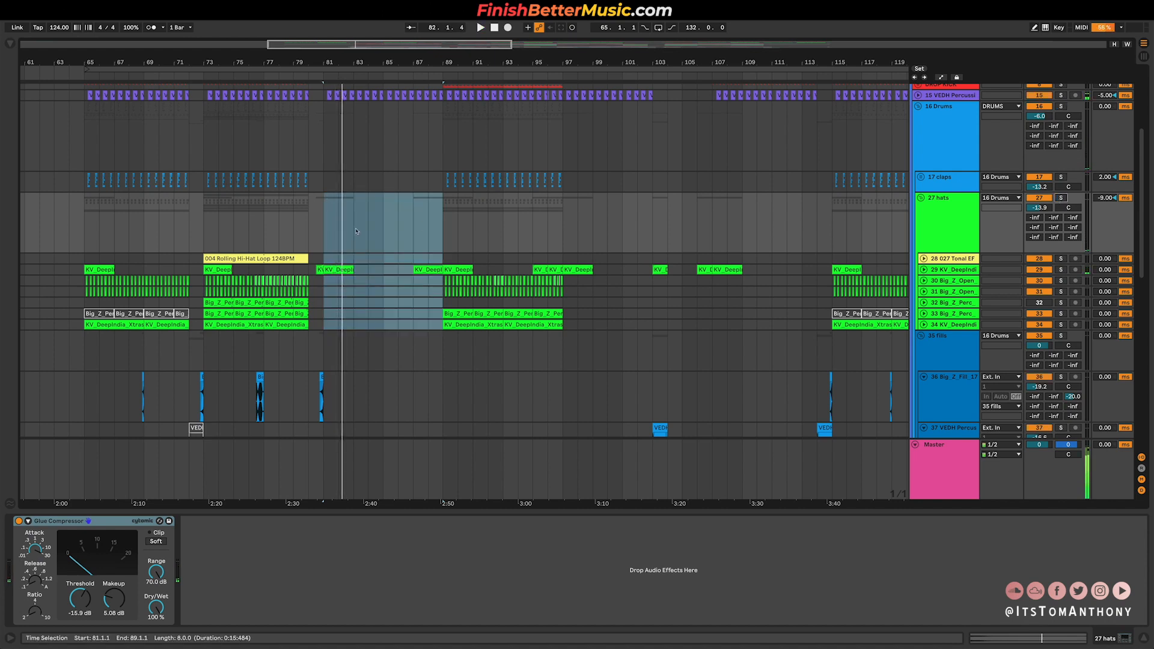
{"action": "key", "text": "space"}
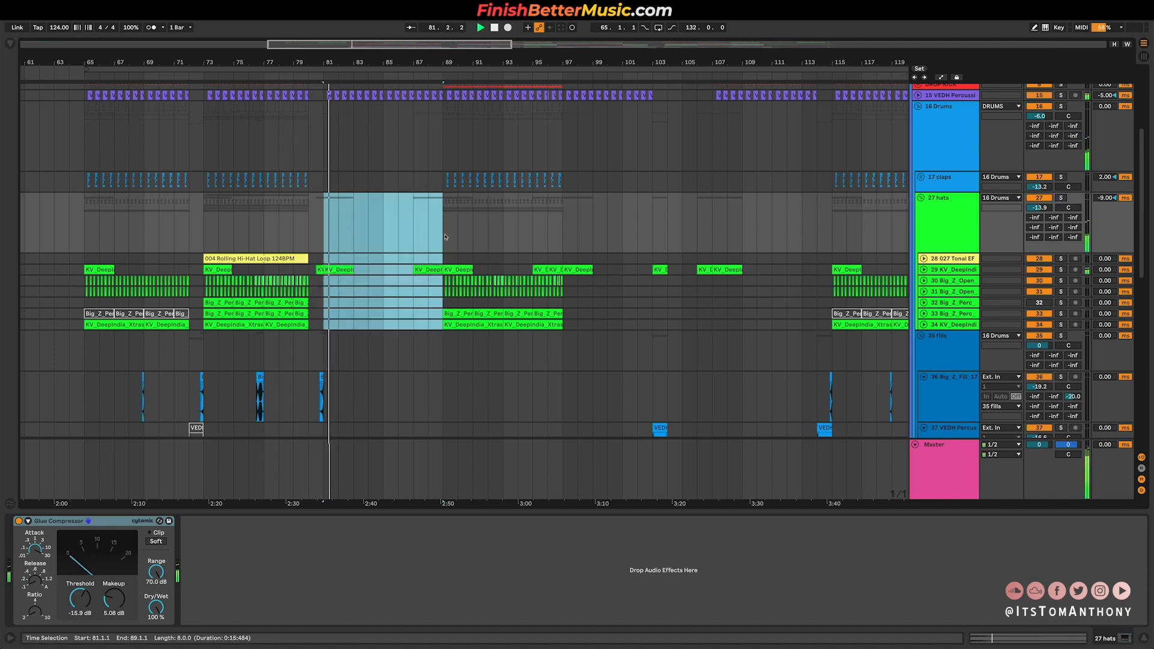
{"action": "left_click", "coordinate": [448, 238]}
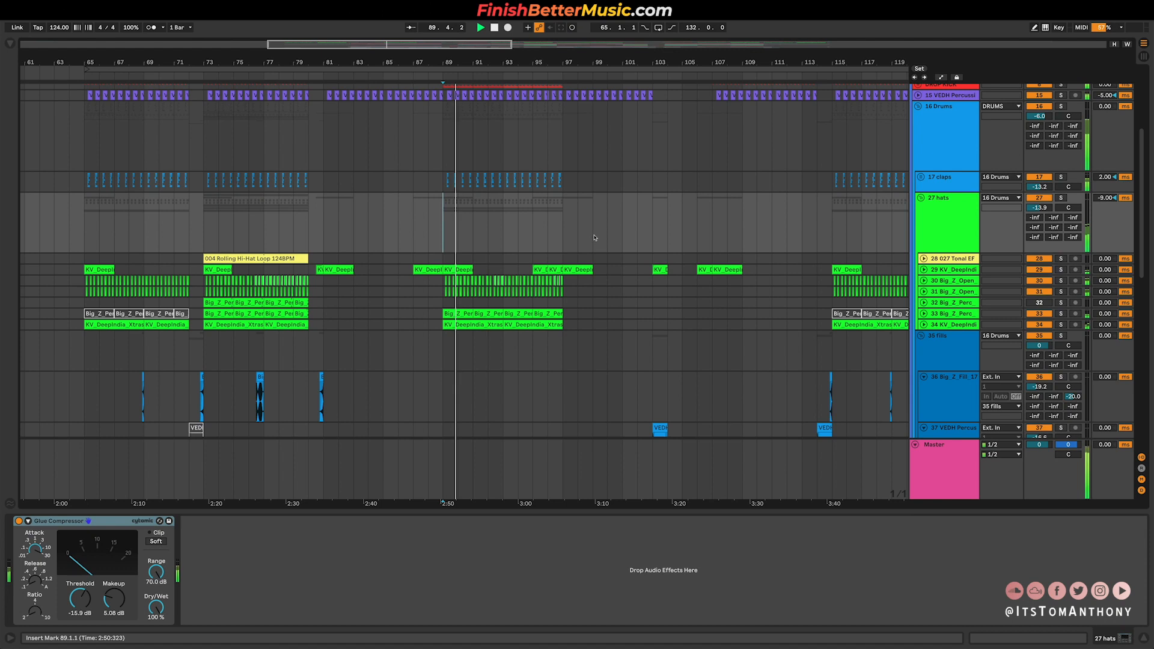
Step: Stop playback, place the insert mark at bar 94, and fold the DRUMS group to show the remaining groups
{"action": "scroll", "coordinate": [894, 187], "scroll_direction": "up", "scroll_amount": 3}
{"action": "left_click", "coordinate": [894, 192]}
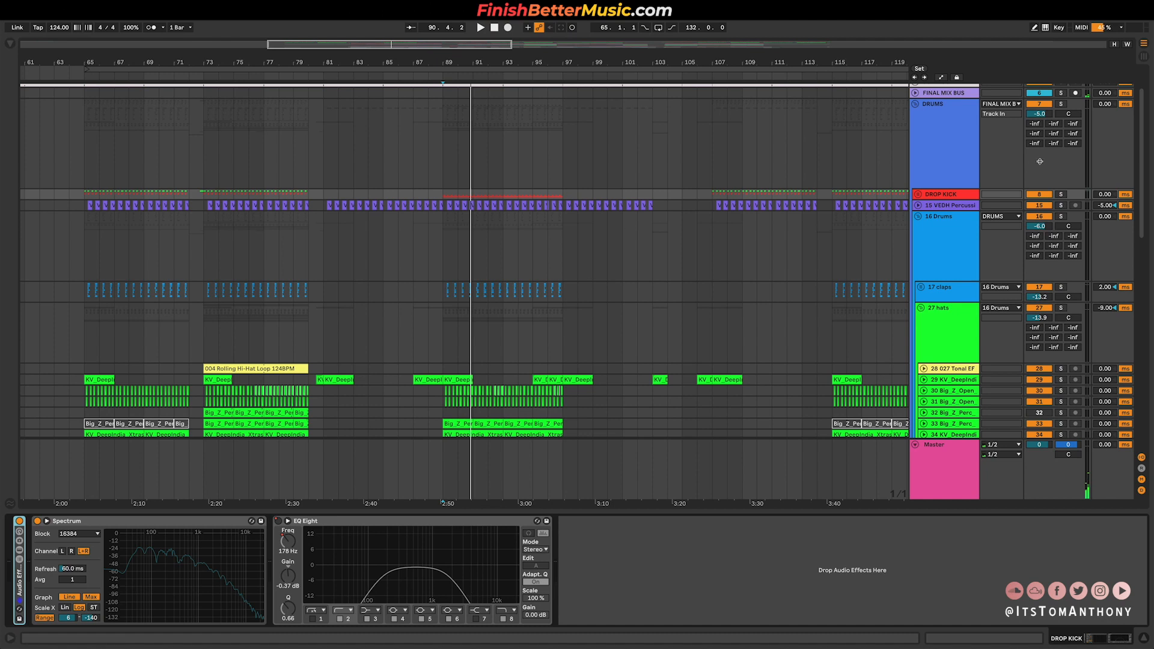
{"action": "left_click", "coordinate": [522, 197]}
{"action": "key", "text": "space"}
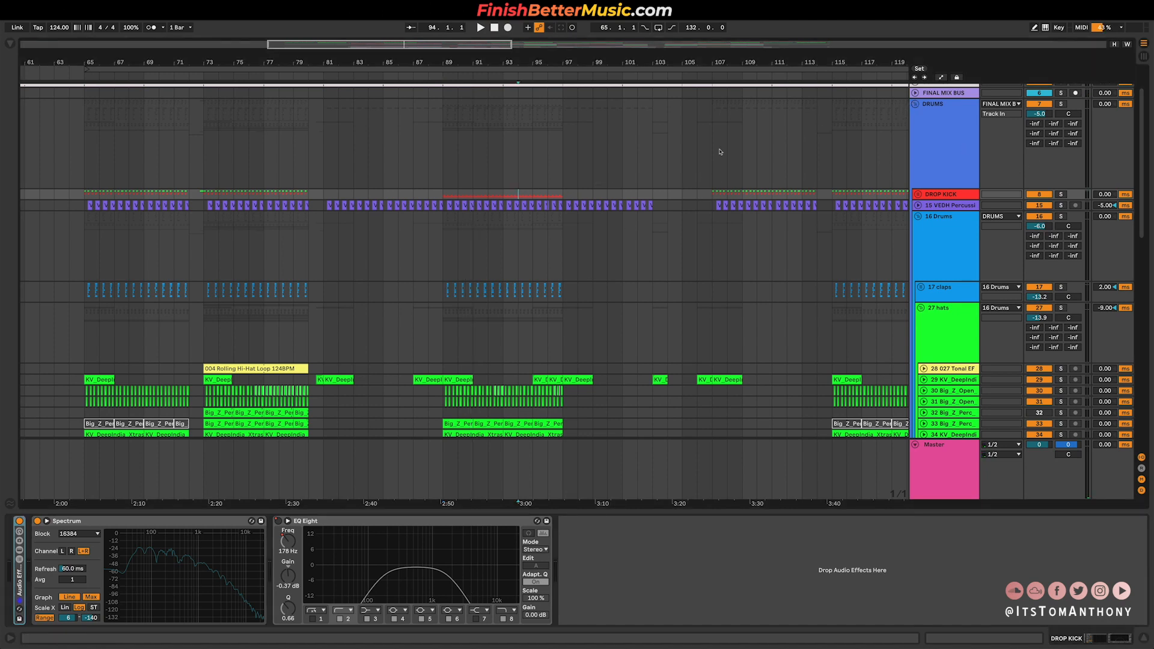
{"action": "key", "text": "Left"}
{"action": "scroll", "coordinate": [727, 161], "scroll_direction": "down", "scroll_amount": 5}
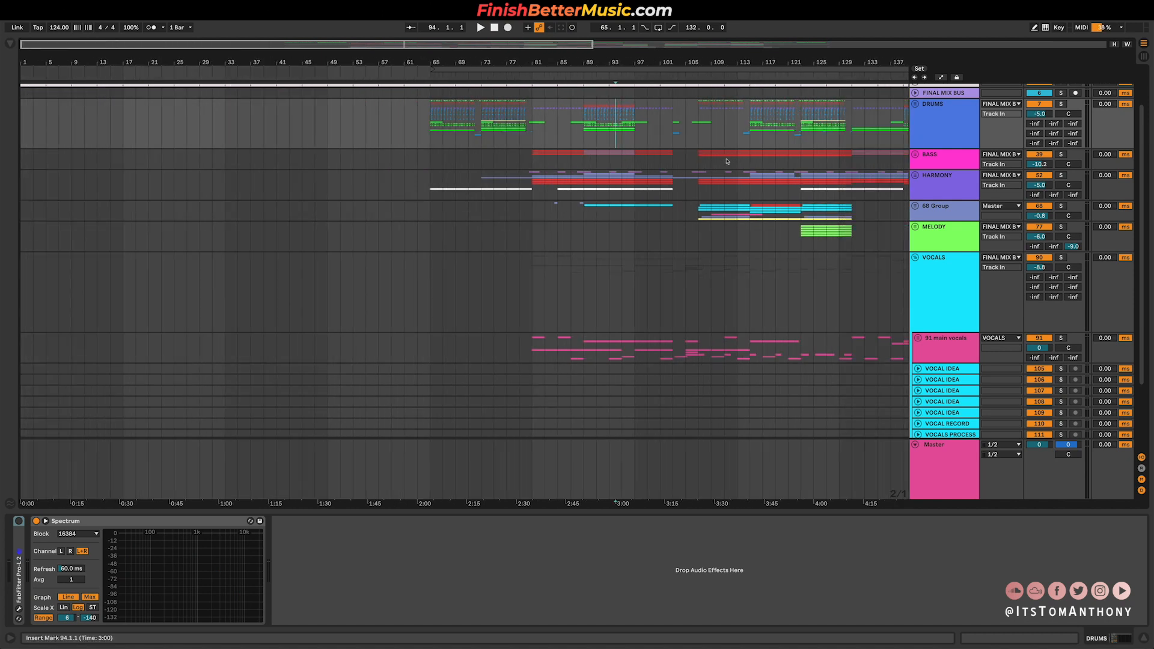
Step: Select bars 123 to 131 of the DRUMS group, and play the song from bar 131
{"action": "scroll", "coordinate": [559, 232], "scroll_direction": "up", "scroll_amount": 3}
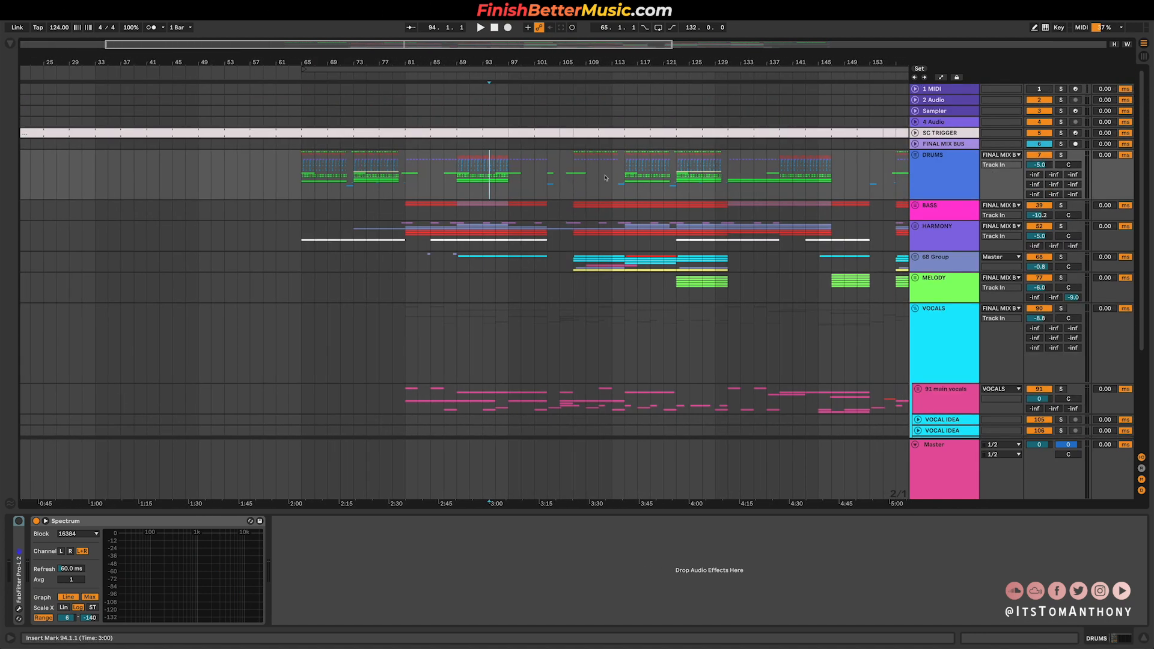
{"action": "left_click_drag", "start_coordinate": [679, 174], "coordinate": [719, 172]}
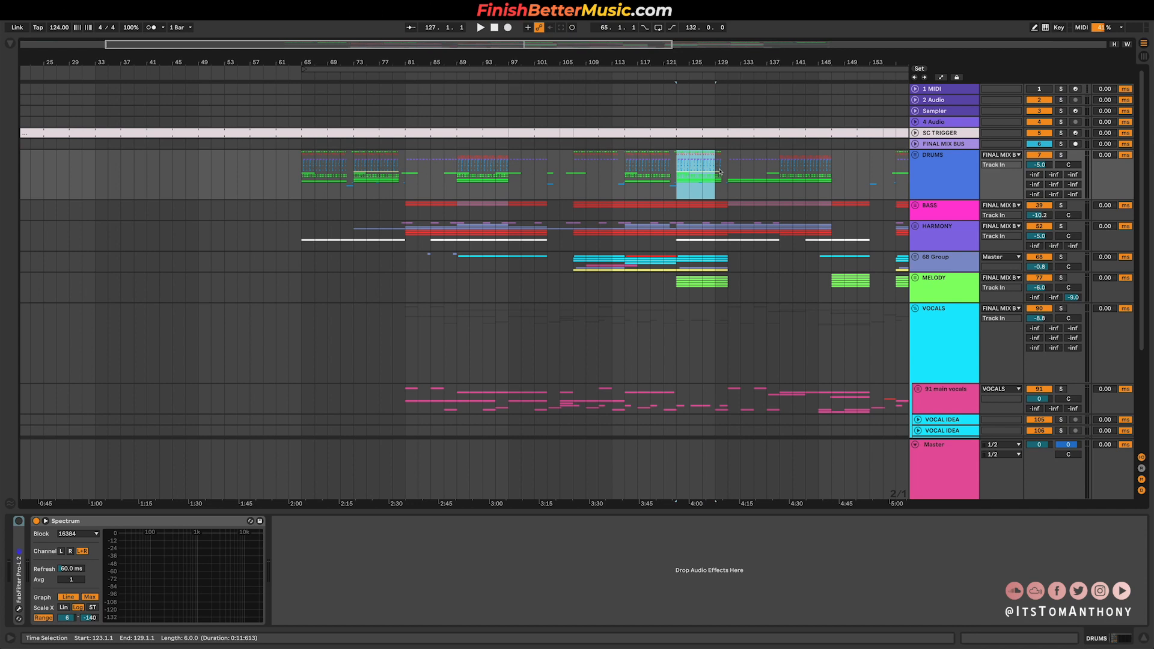
{"action": "scroll", "coordinate": [724, 171], "scroll_direction": "right", "scroll_amount": 5}
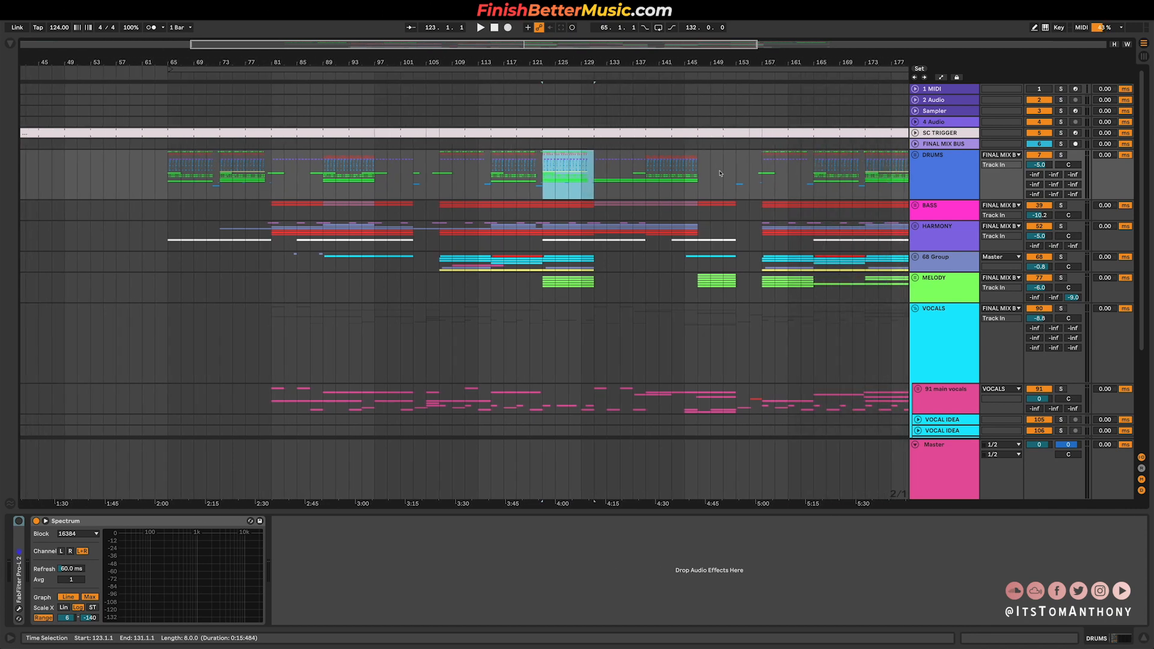
{"action": "left_click", "coordinate": [595, 178]}
{"action": "key", "text": "space"}
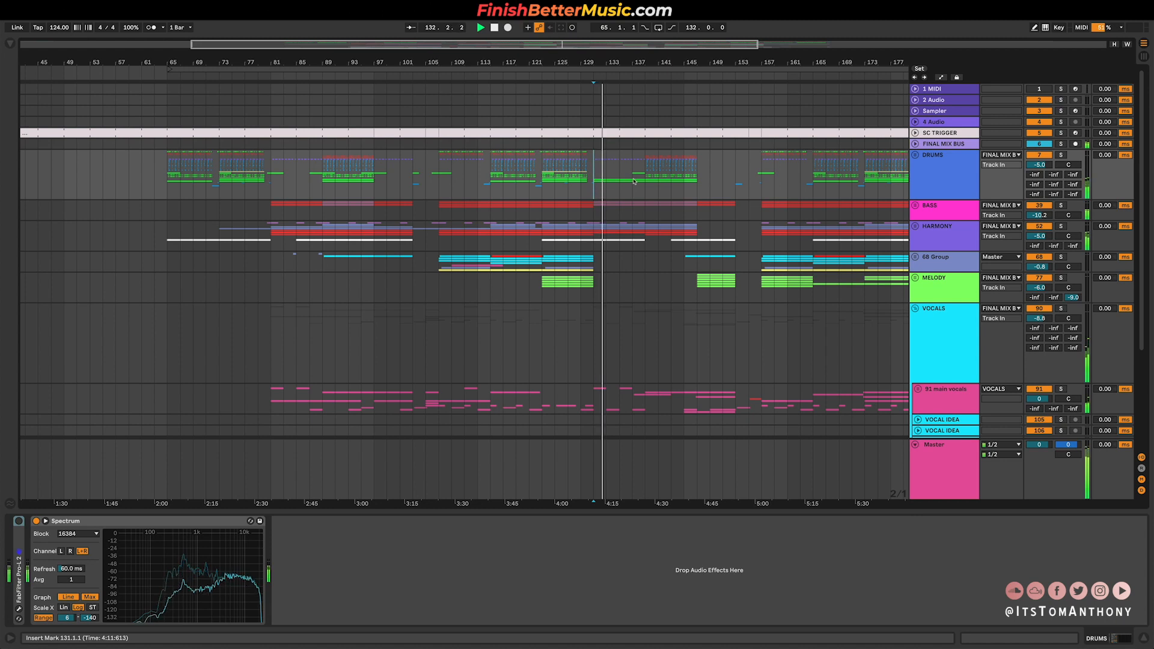
Step: Play the song from bar 139, stop, and place the insert mark at bar 157 of the DRUMS group
{"action": "left_click_drag", "start_coordinate": [644, 179], "coordinate": [697, 174]}
{"action": "left_click", "coordinate": [647, 190]}
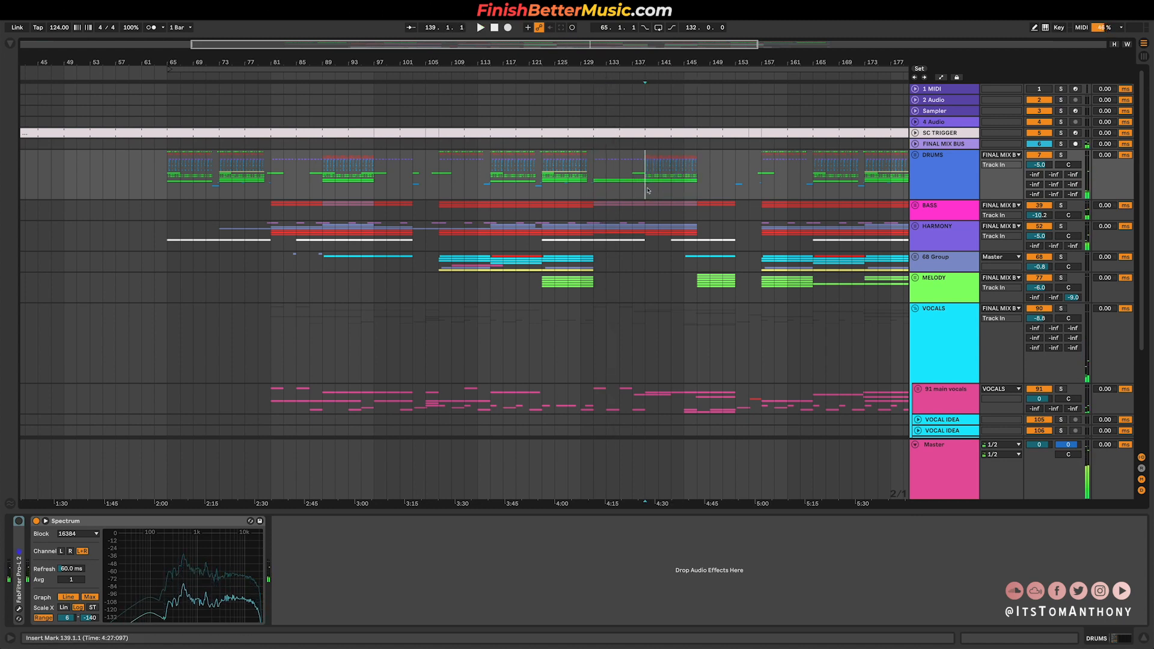
{"action": "key", "text": "space"}
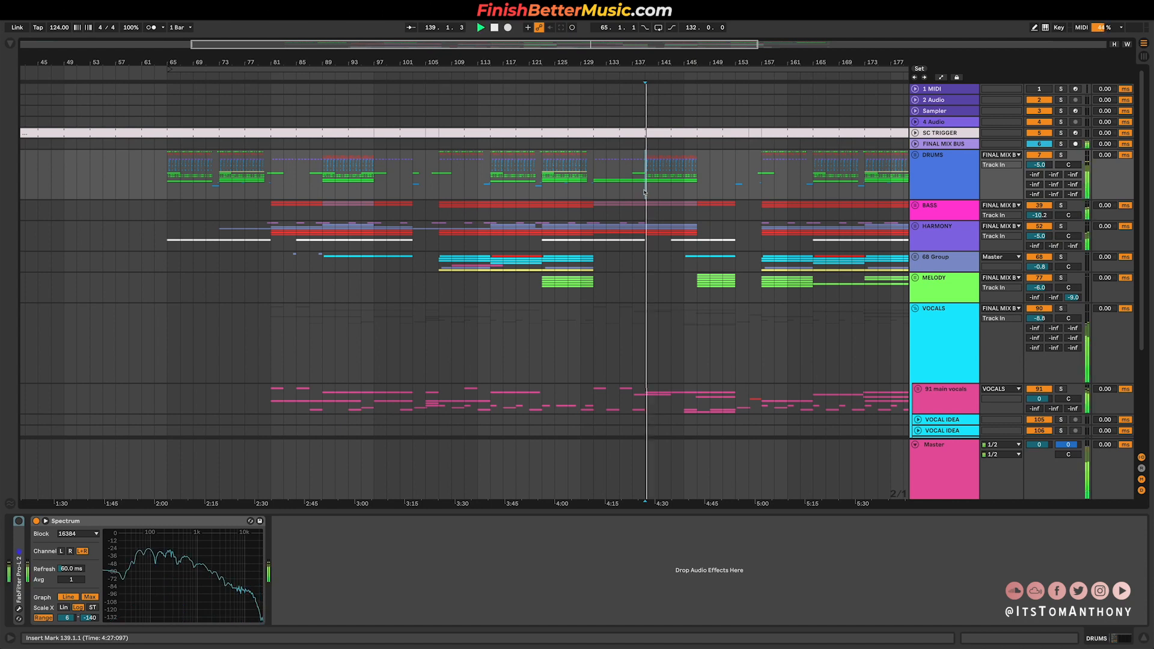
{"action": "scroll", "coordinate": [649, 170], "scroll_direction": "right", "scroll_amount": 3}
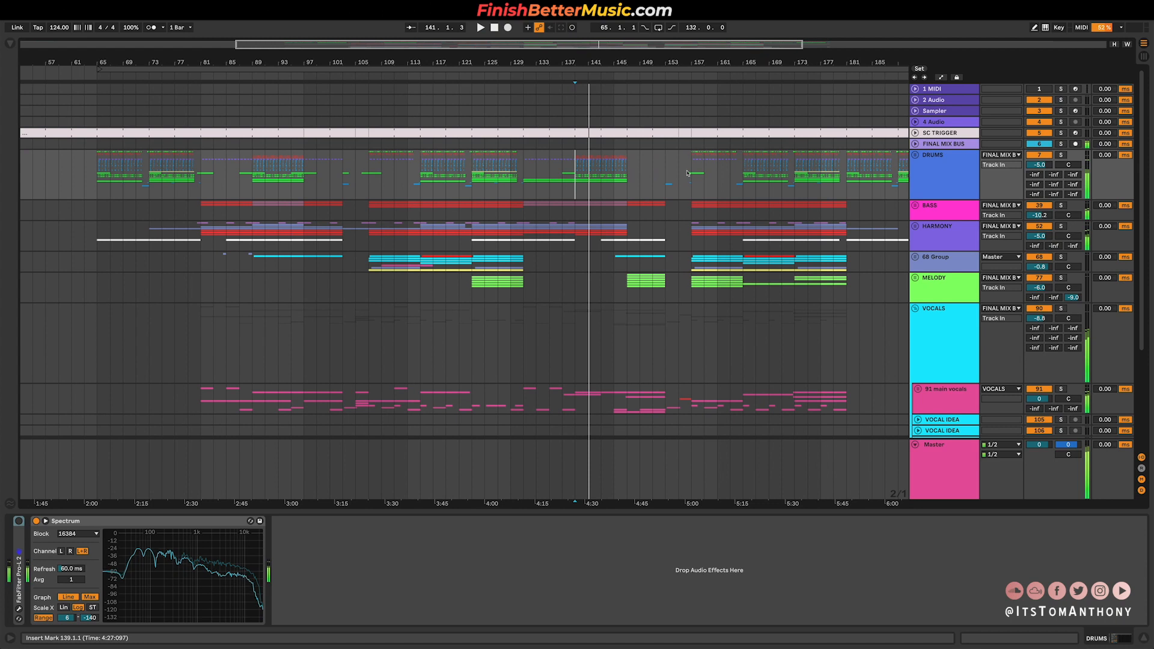
{"action": "key", "text": "space"}
{"action": "left_click", "coordinate": [691, 172]}
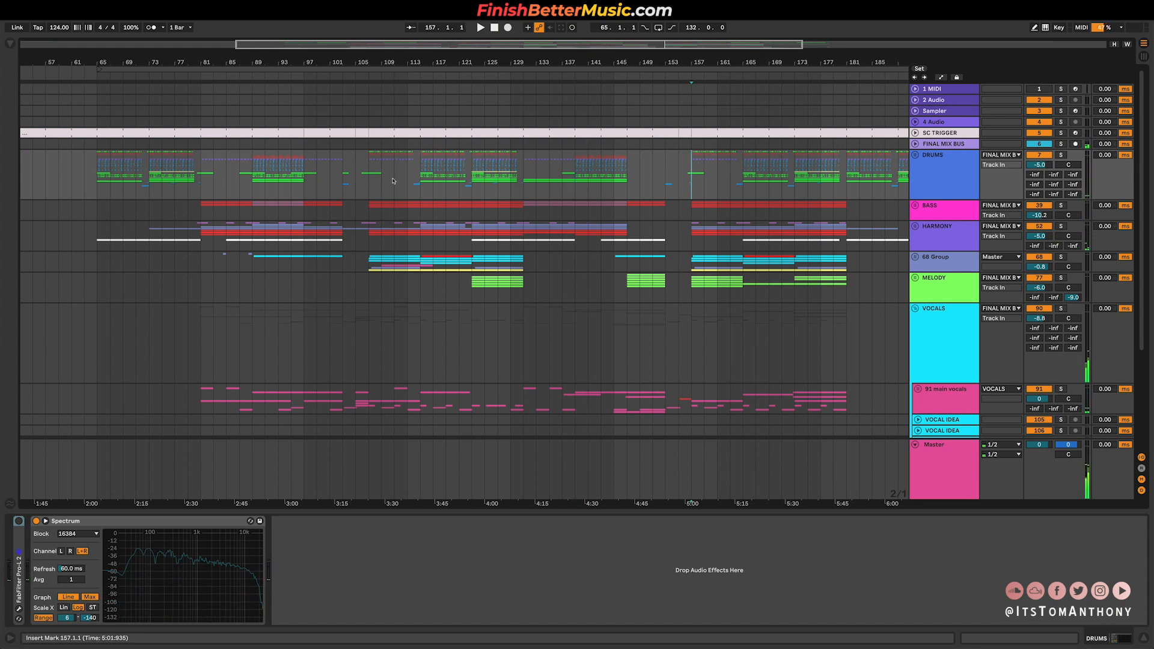
Step: Unfold the BASS group and fit all track heights to the arrangement view
{"action": "left_click", "coordinate": [949, 213]}
{"action": "left_click", "coordinate": [916, 206]}
{"action": "scroll", "coordinate": [312, 290], "scroll_direction": "down", "scroll_amount": 3}
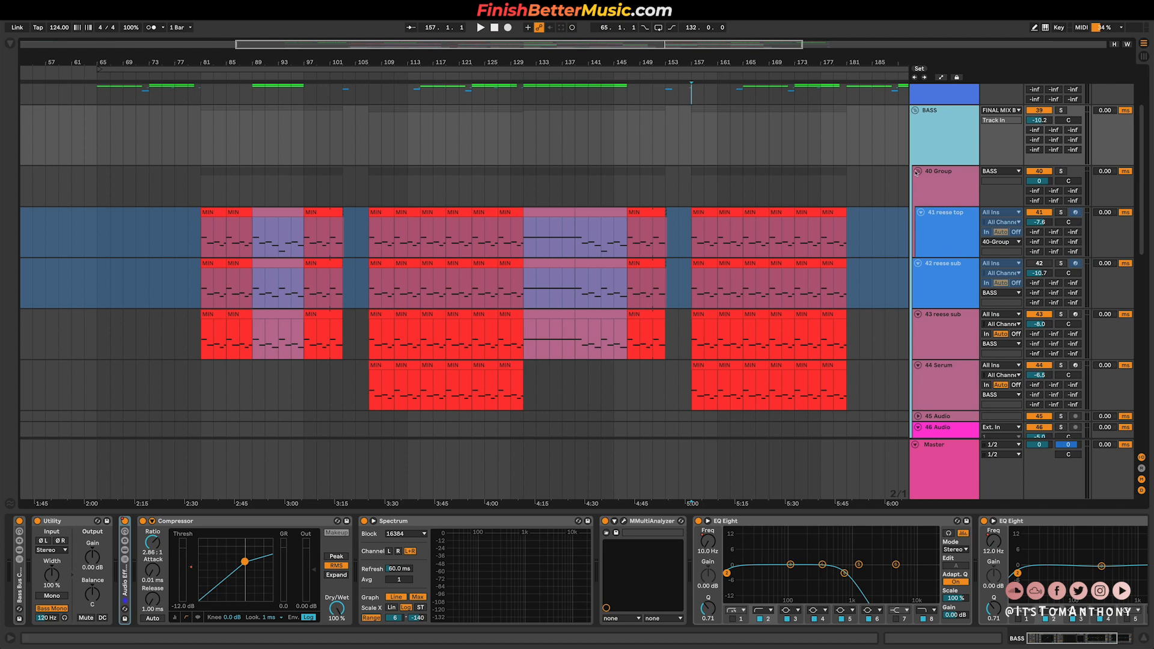
{"action": "key", "text": "h"}
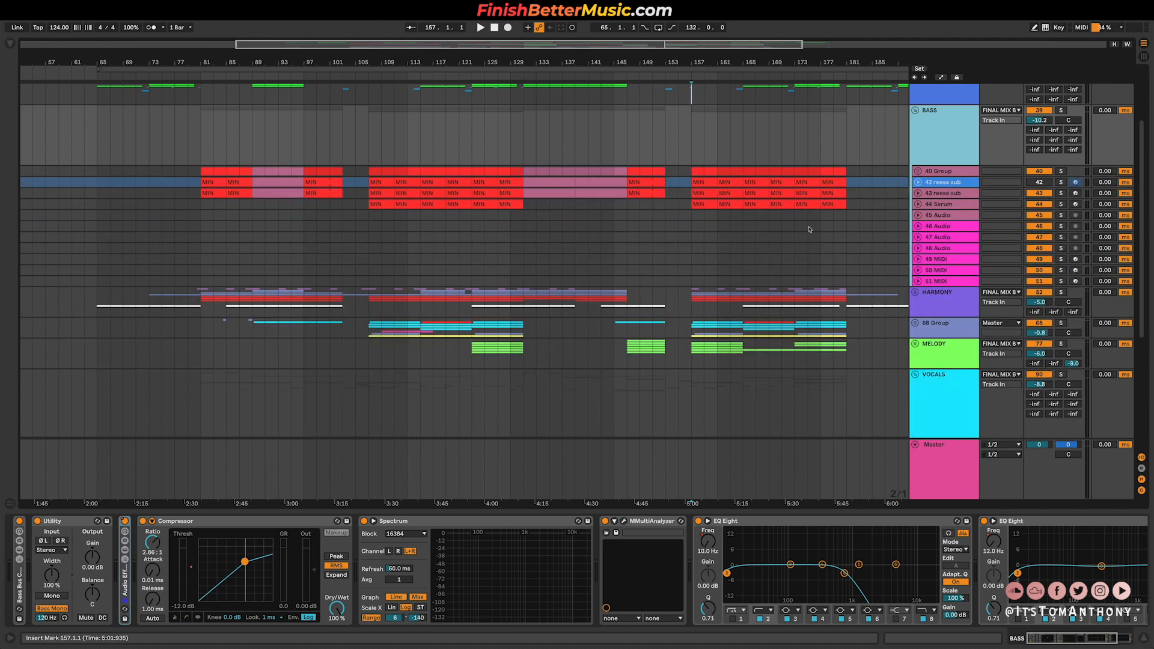
Step: Unfold the HARMONY group and open the 60 mid piano clip at bar 111 to examine its notes
{"action": "left_click", "coordinate": [943, 297]}
{"action": "key", "text": "u"}
{"action": "scroll", "coordinate": [757, 311], "scroll_direction": "down", "scroll_amount": 5}
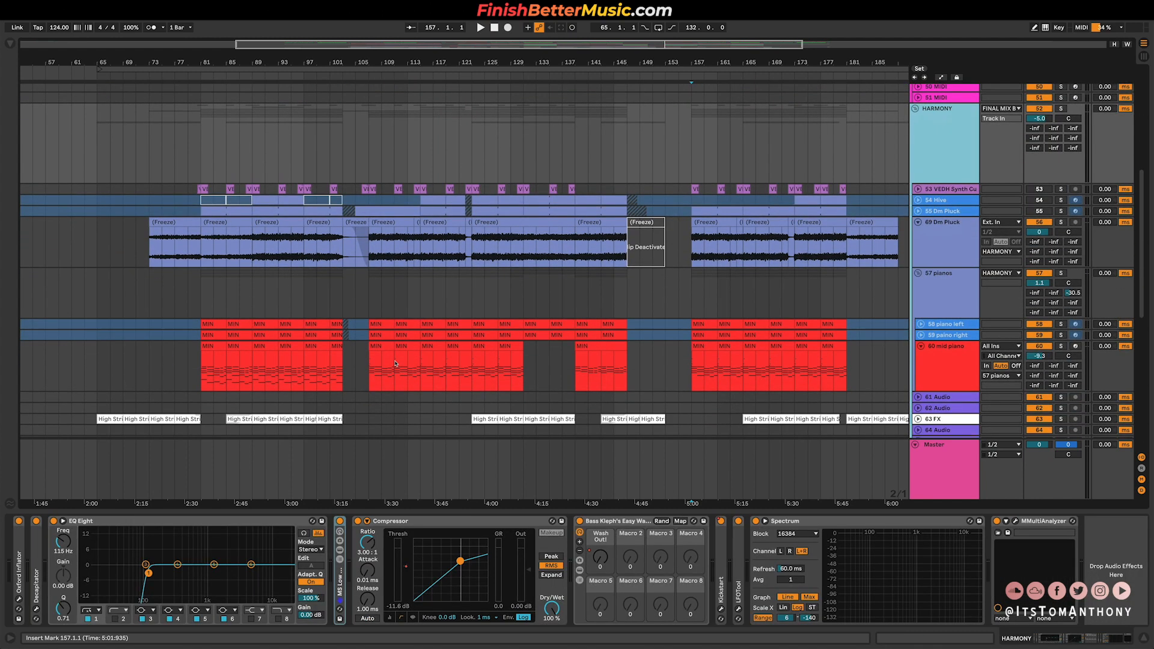
{"action": "double_click", "coordinate": [408, 350]}
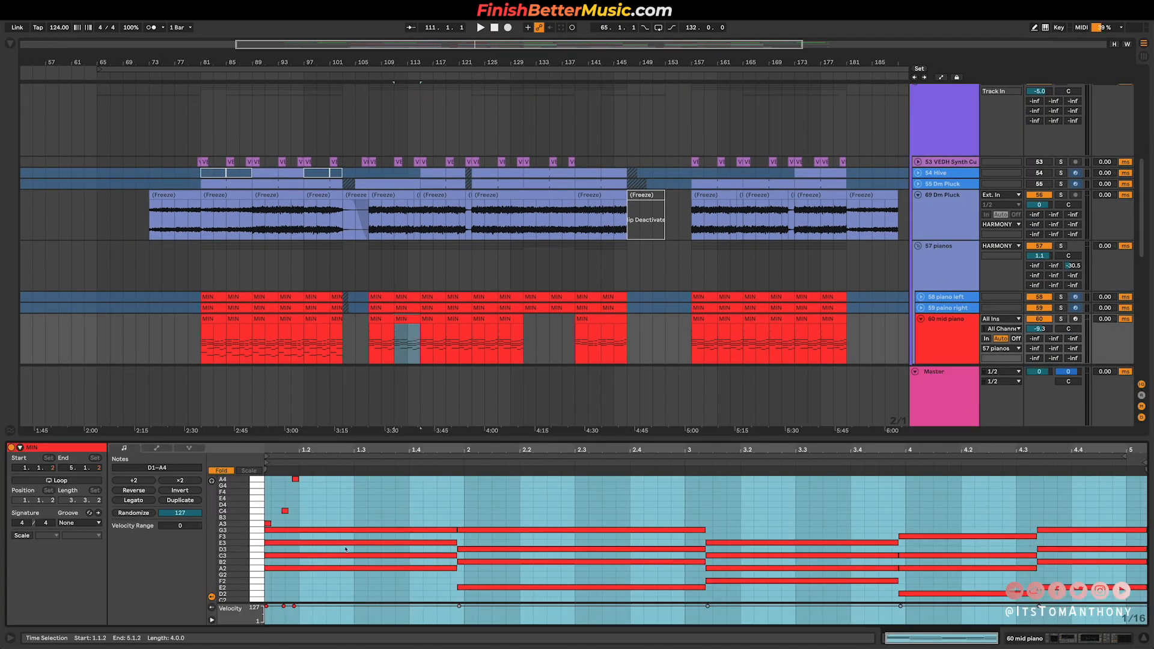
{"action": "left_click_drag", "start_coordinate": [248, 574], "coordinate": [264, 574]}
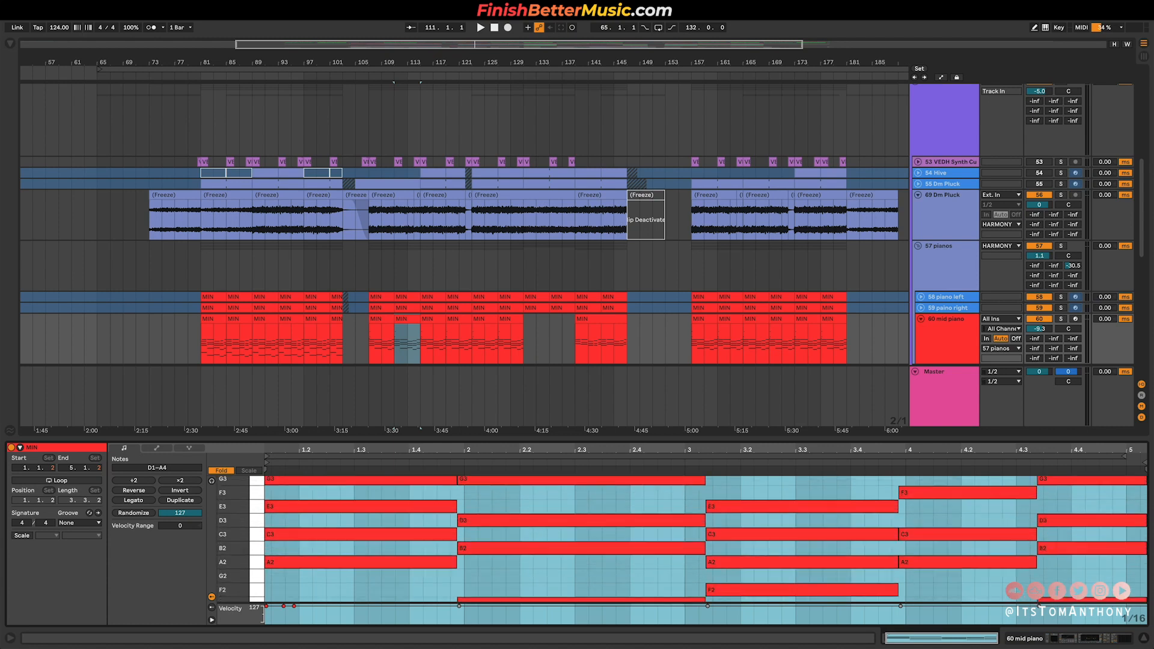
Step: Solo the BASS group, play it from bar 107, fold the group, and stop playback
{"action": "scroll", "coordinate": [489, 135], "scroll_direction": "up", "scroll_amount": 10}
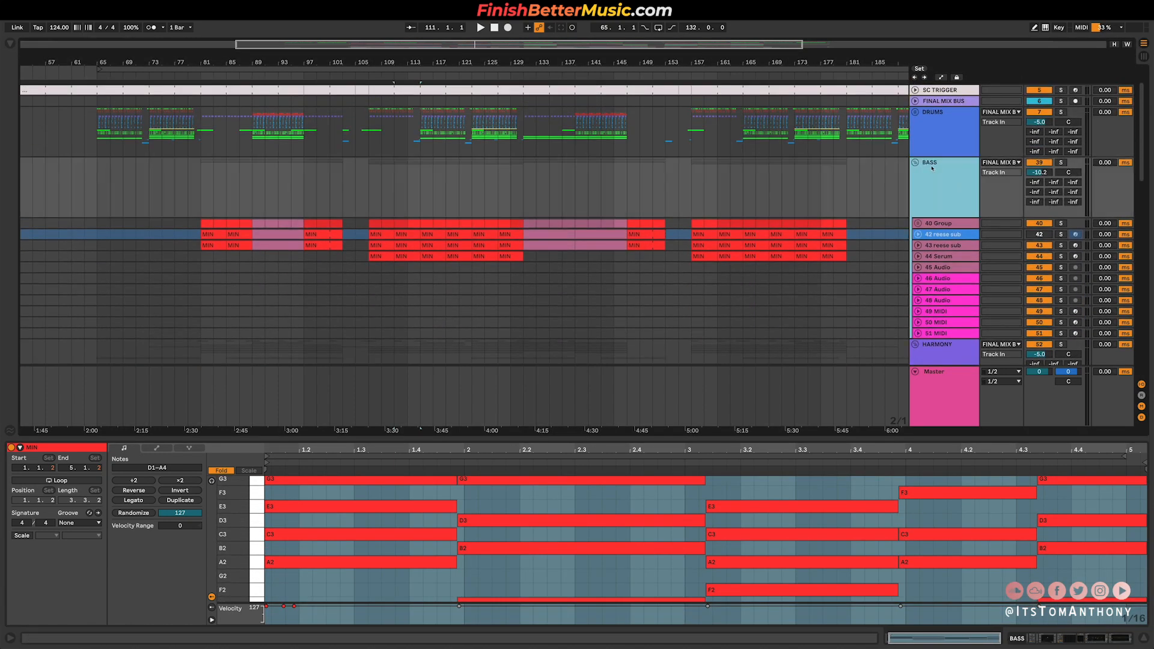
{"action": "left_click", "coordinate": [1061, 162]}
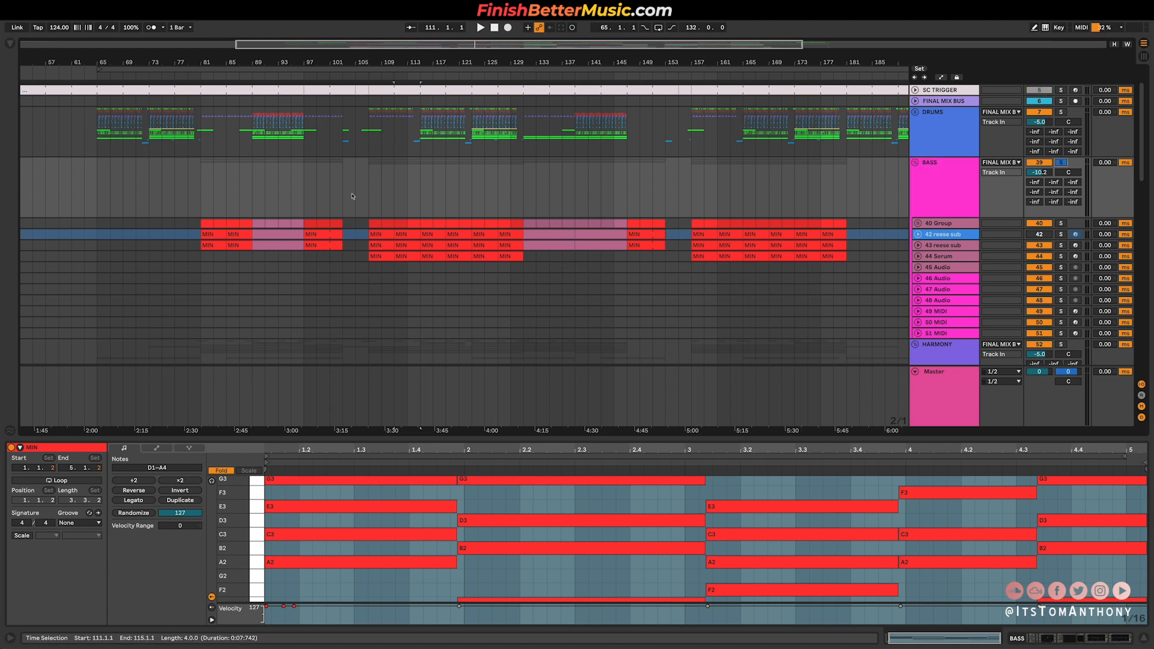
{"action": "left_click", "coordinate": [370, 200]}
{"action": "key", "text": "space"}
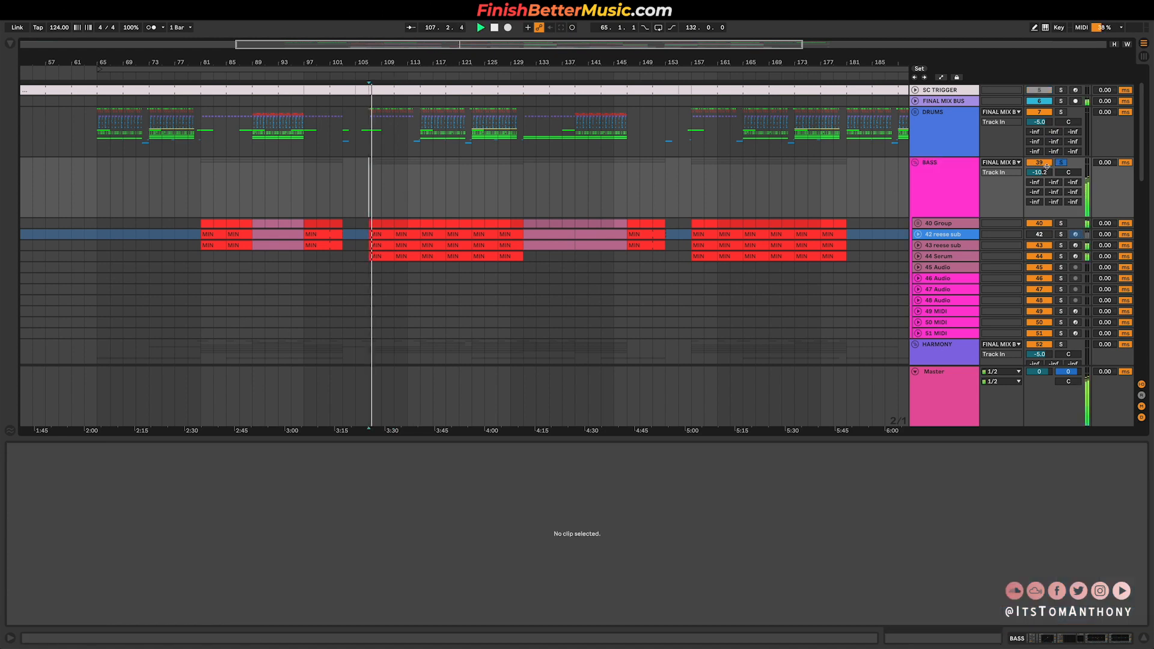
{"action": "left_click", "coordinate": [915, 163]}
{"action": "key", "text": "space"}
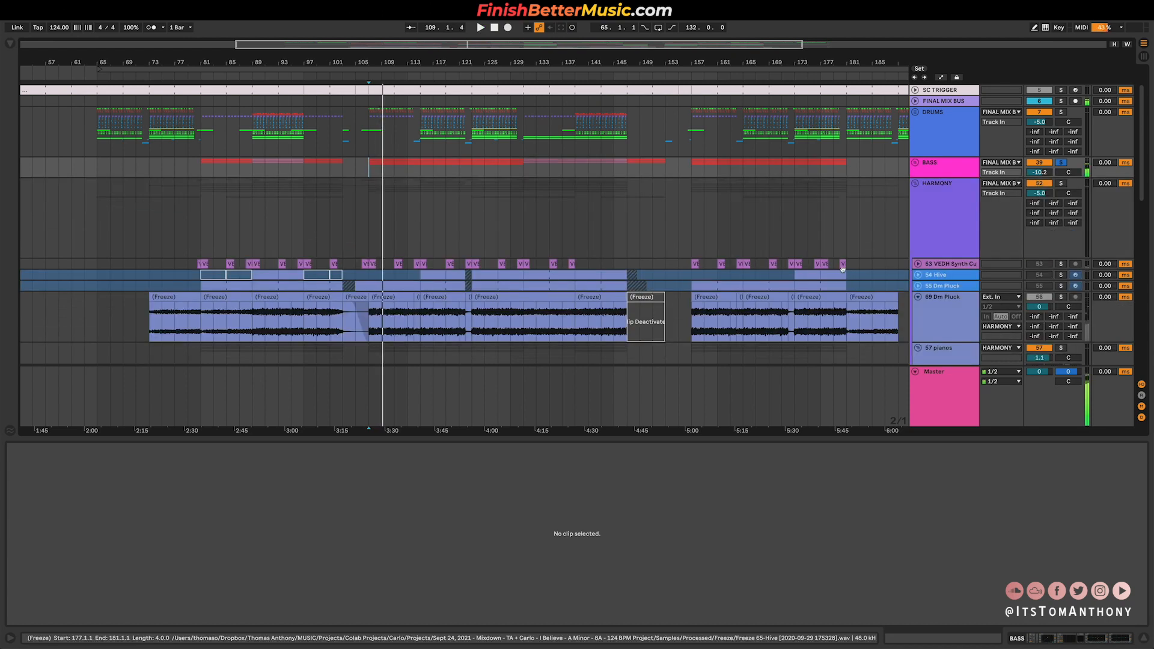
Step: Solo the frozen 69 Dm Pluck track in the HARMONY group and play it from bar 107
{"action": "left_click", "coordinate": [932, 208]}
{"action": "scroll", "coordinate": [653, 242], "scroll_direction": "down", "scroll_amount": 3}
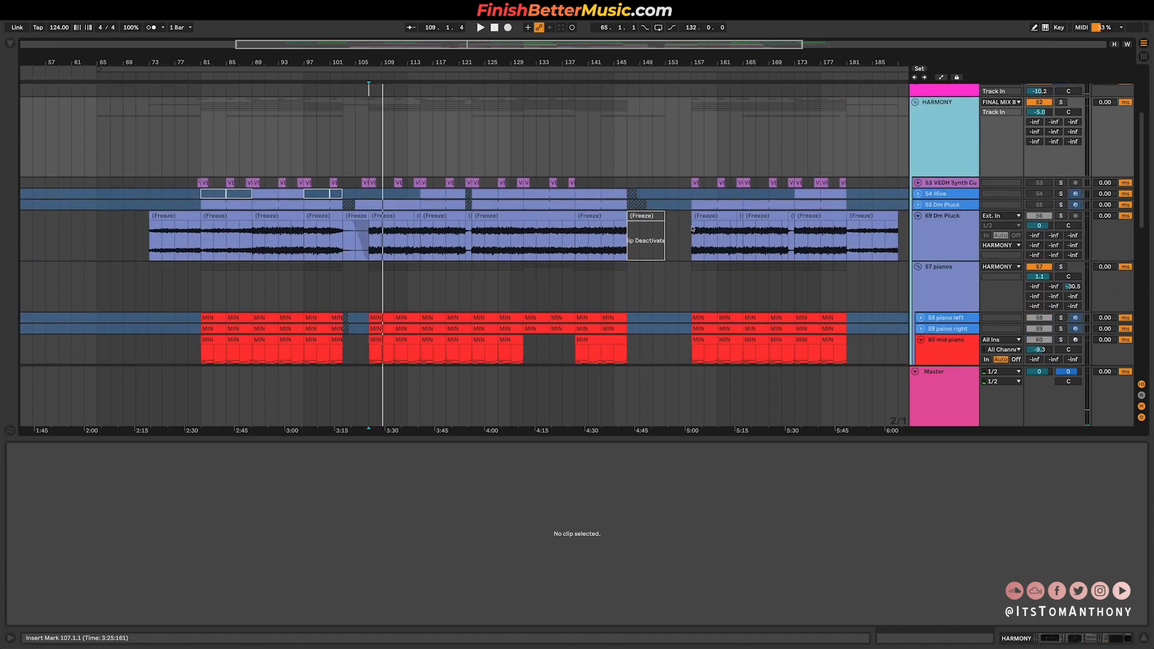
{"action": "scroll", "coordinate": [683, 237], "scroll_direction": "up", "scroll_amount": 3}
{"action": "left_click", "coordinate": [972, 300]}
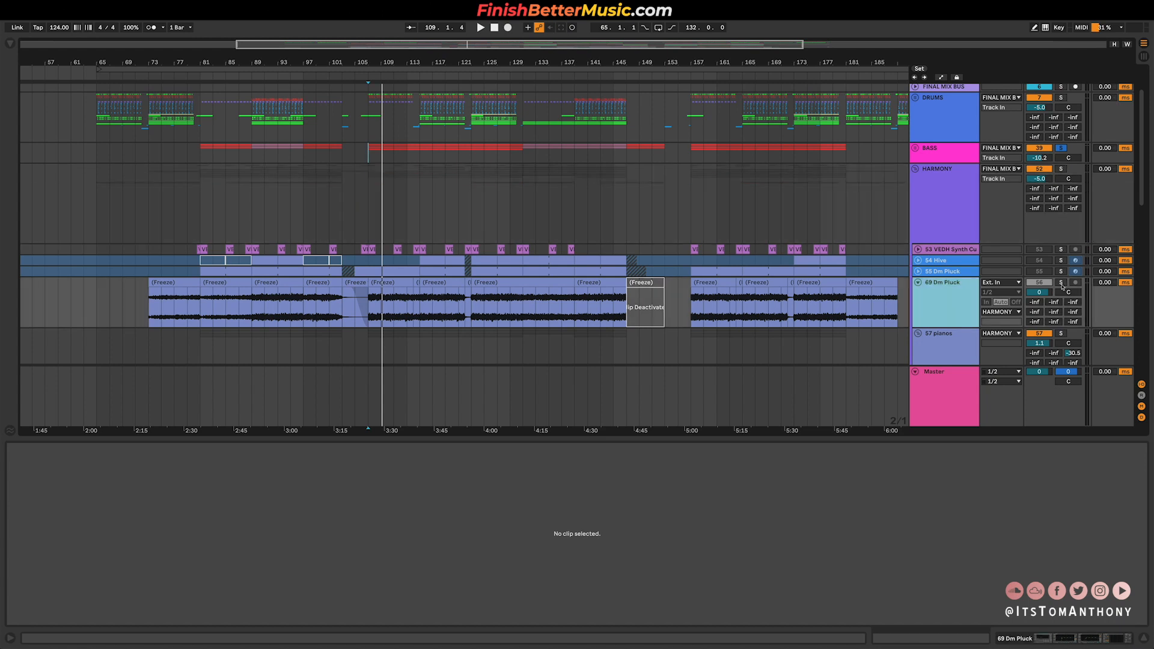
{"action": "left_click", "coordinate": [1061, 282]}
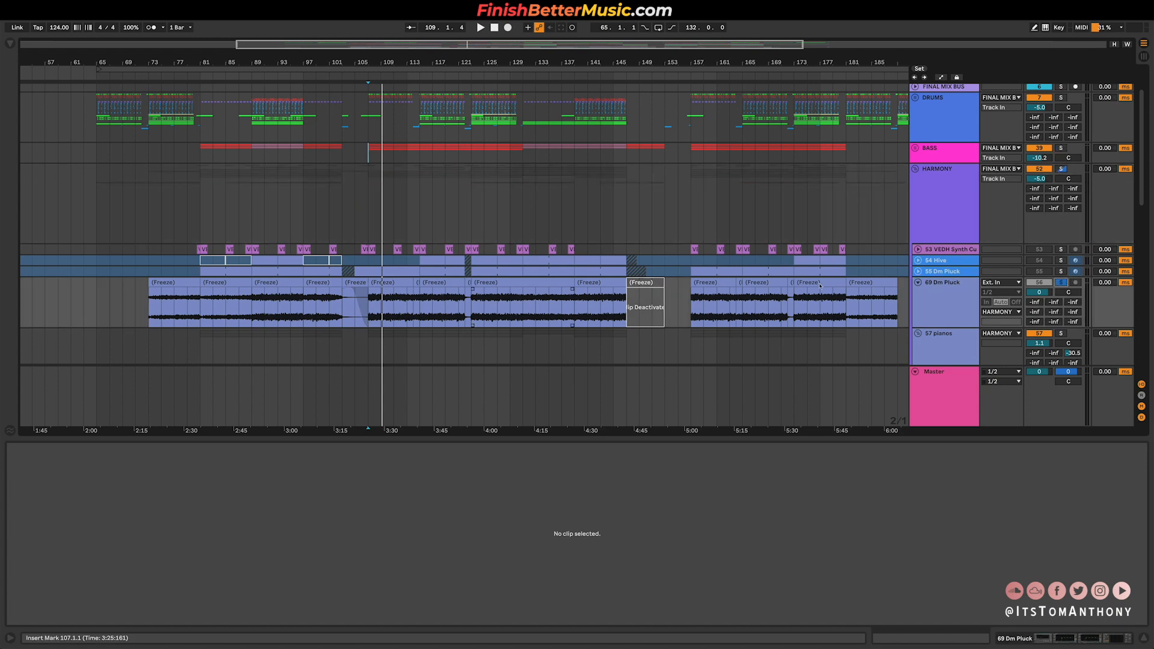
{"action": "left_click", "coordinate": [933, 272]}
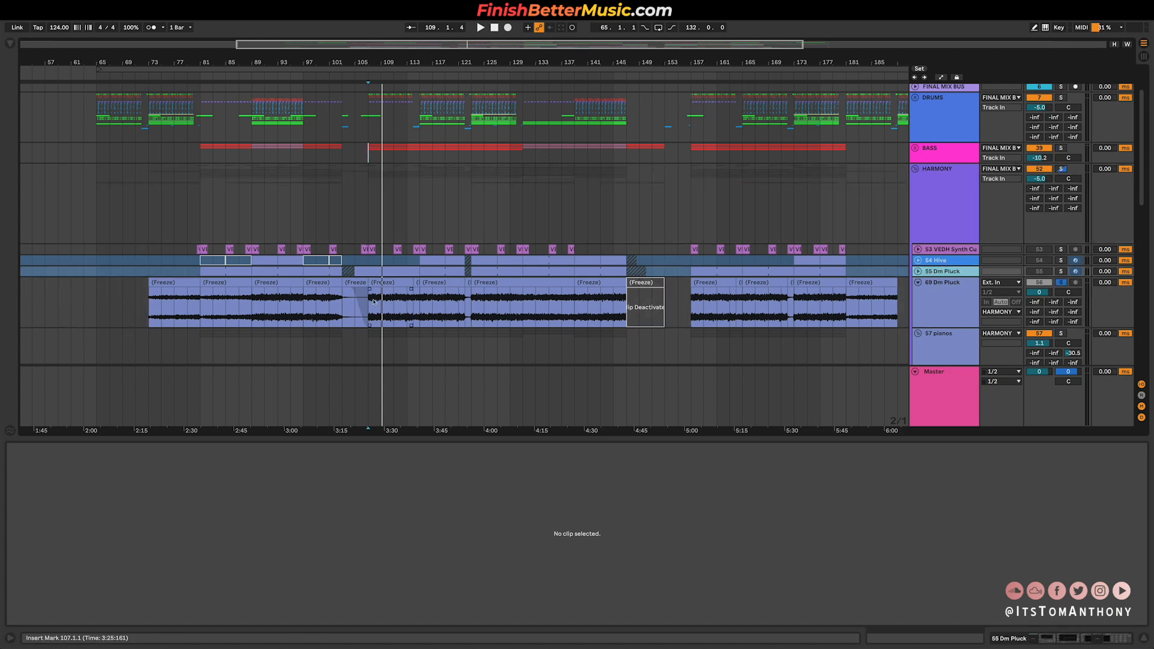
{"action": "key", "text": "Down"}
{"action": "key", "text": "space"}
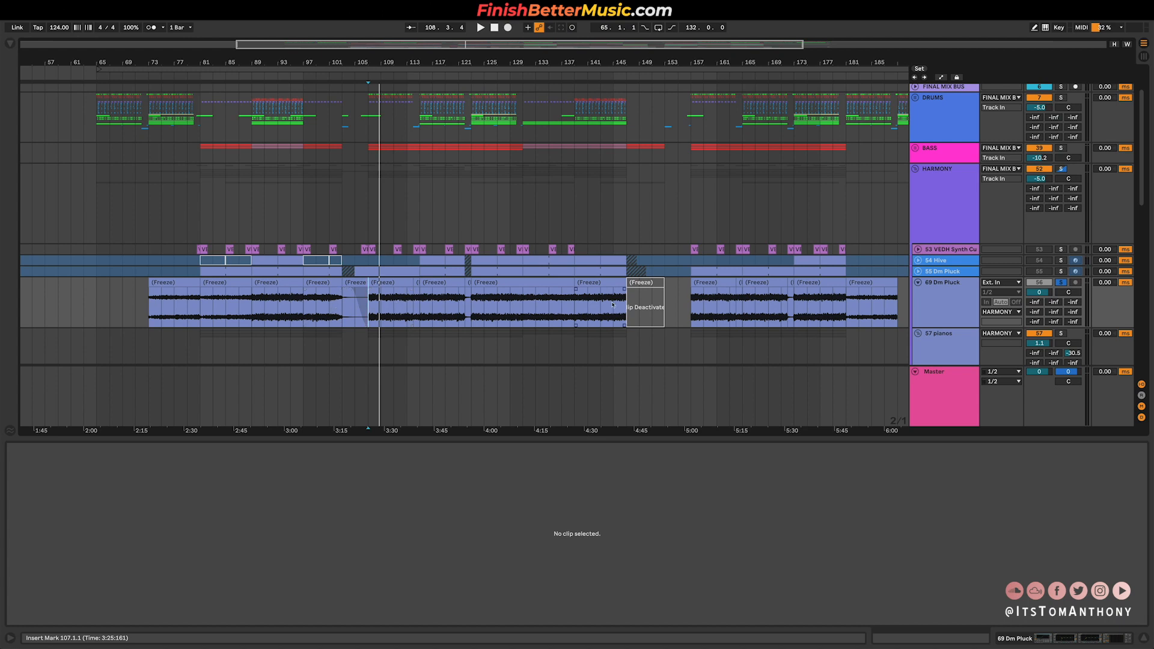
Step: Compare the soloed 69 Dm Pluck by playing it from bar 111 and from bar 81
{"action": "left_click", "coordinate": [380, 312]}
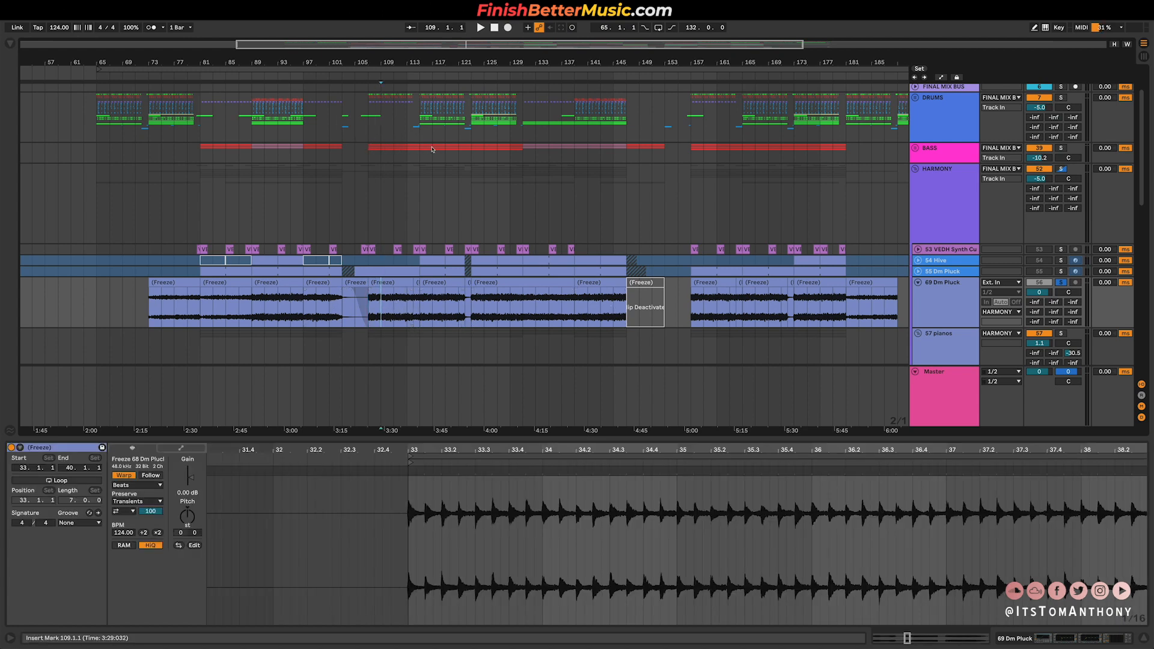
{"action": "left_click", "coordinate": [391, 313]}
{"action": "key", "text": "space"}
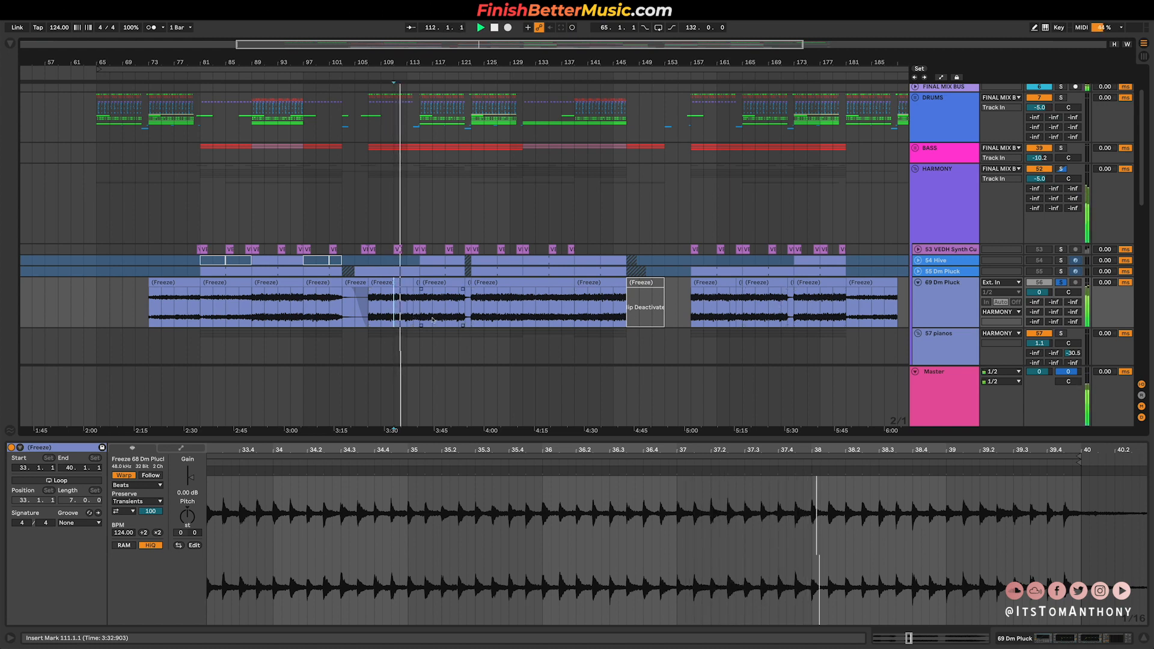
{"action": "key", "text": "space"}
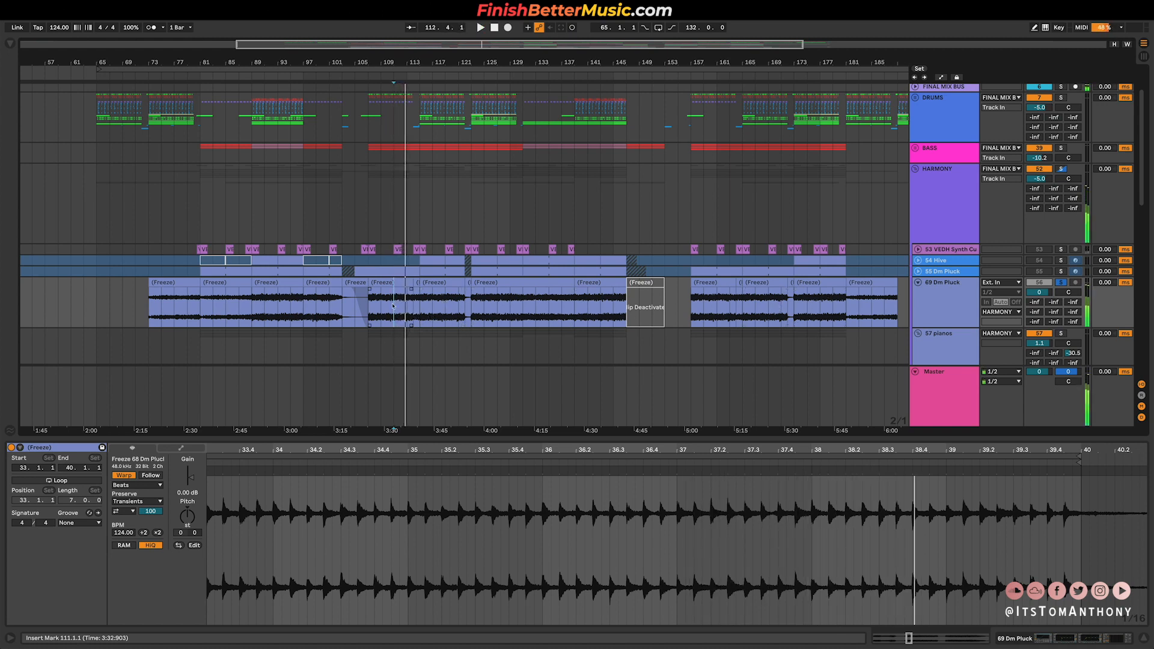
{"action": "left_click", "coordinate": [204, 315]}
{"action": "key", "text": "space"}
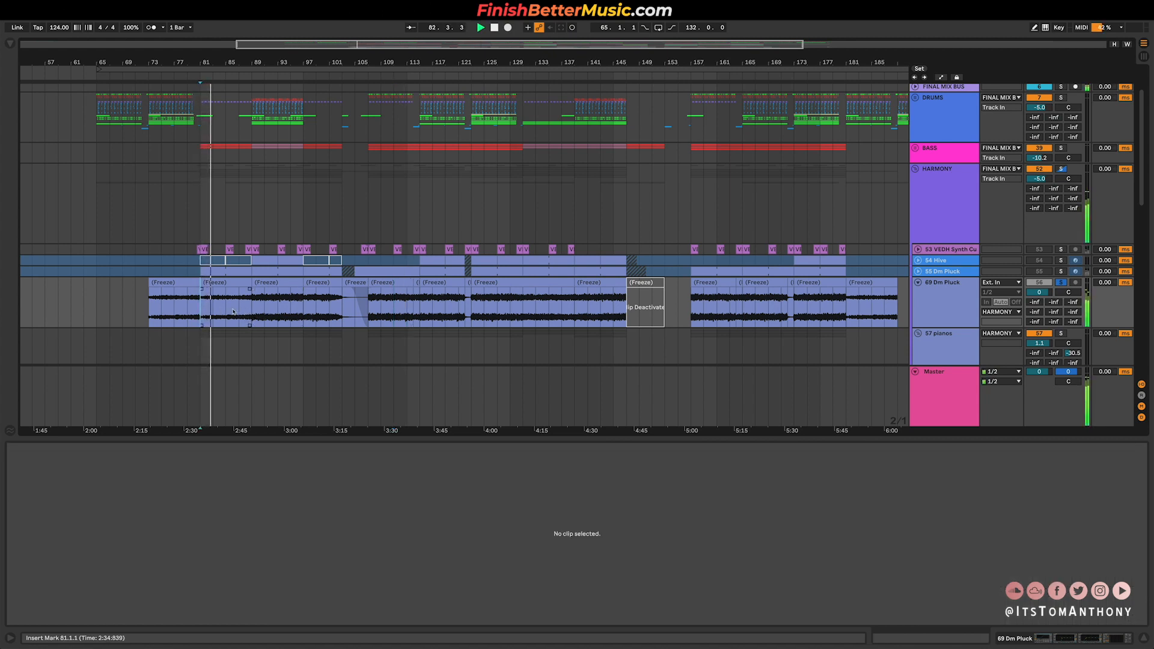
Step: Unfold the 55 Dm Pluck track, show its notes from bar 81 to 89, and place the insert mark at bar 89
{"action": "left_click", "coordinate": [919, 271]}
{"action": "key", "text": "plus"}
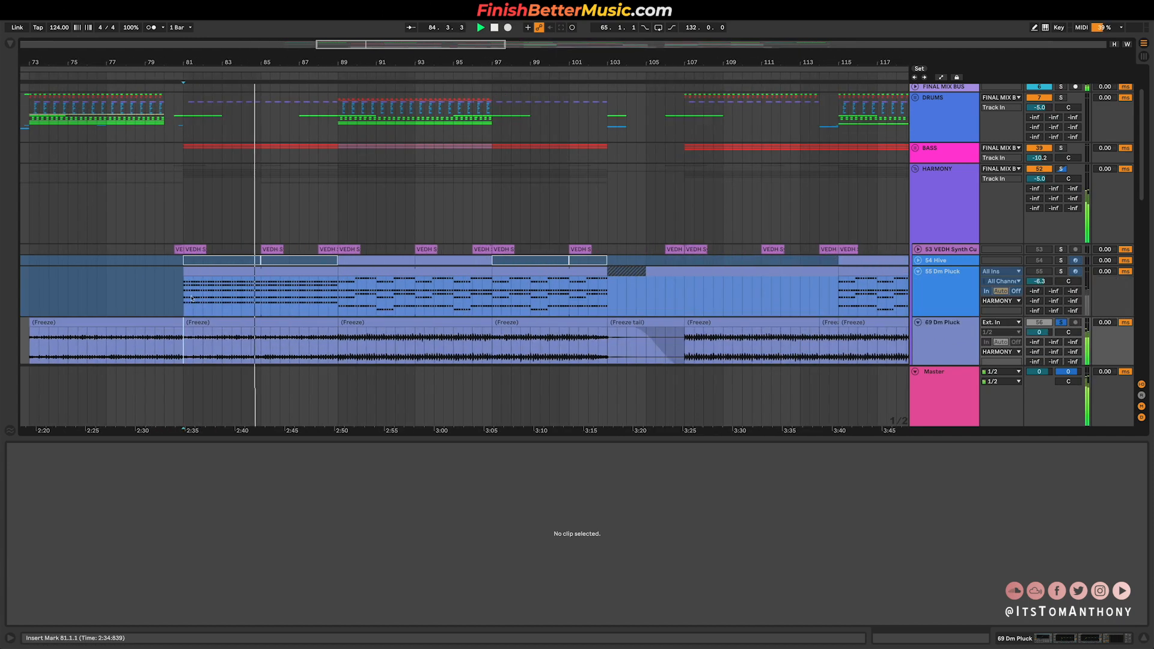
{"action": "left_click", "coordinate": [196, 299]}
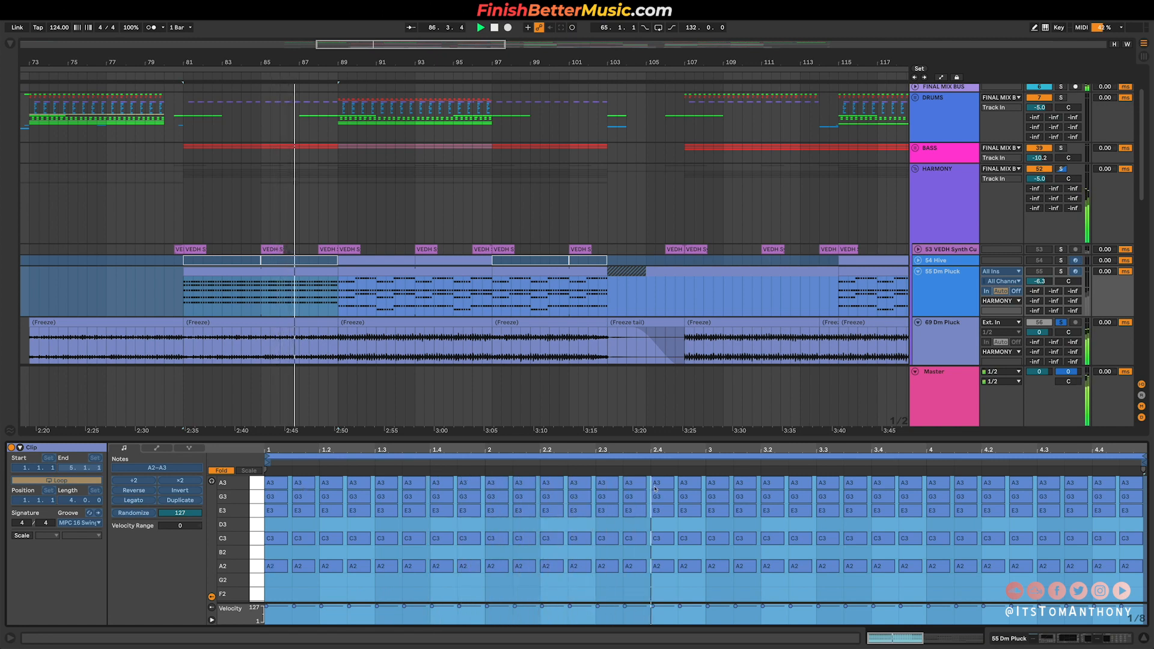
{"action": "left_click", "coordinate": [339, 292]}
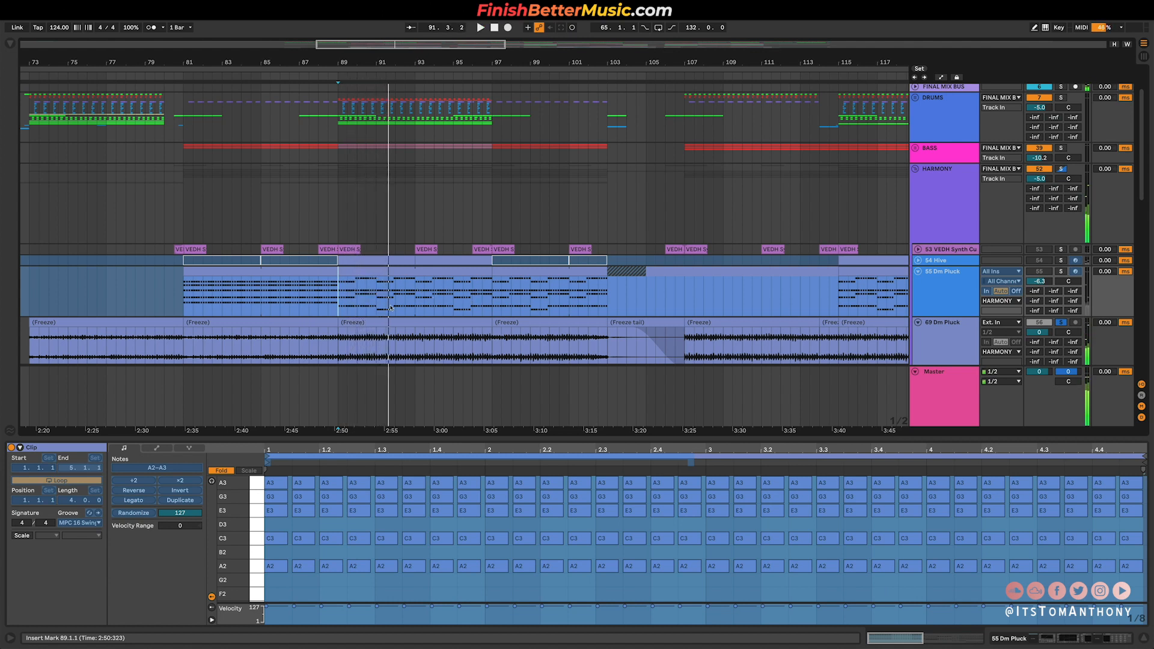
Step: Show the 60 mid piano notes from bar 89 to about 101, and inspect the 53 VEDH Synth Cut clip at bar 96.3
{"action": "scroll", "coordinate": [385, 312], "scroll_direction": "down", "scroll_amount": 5}
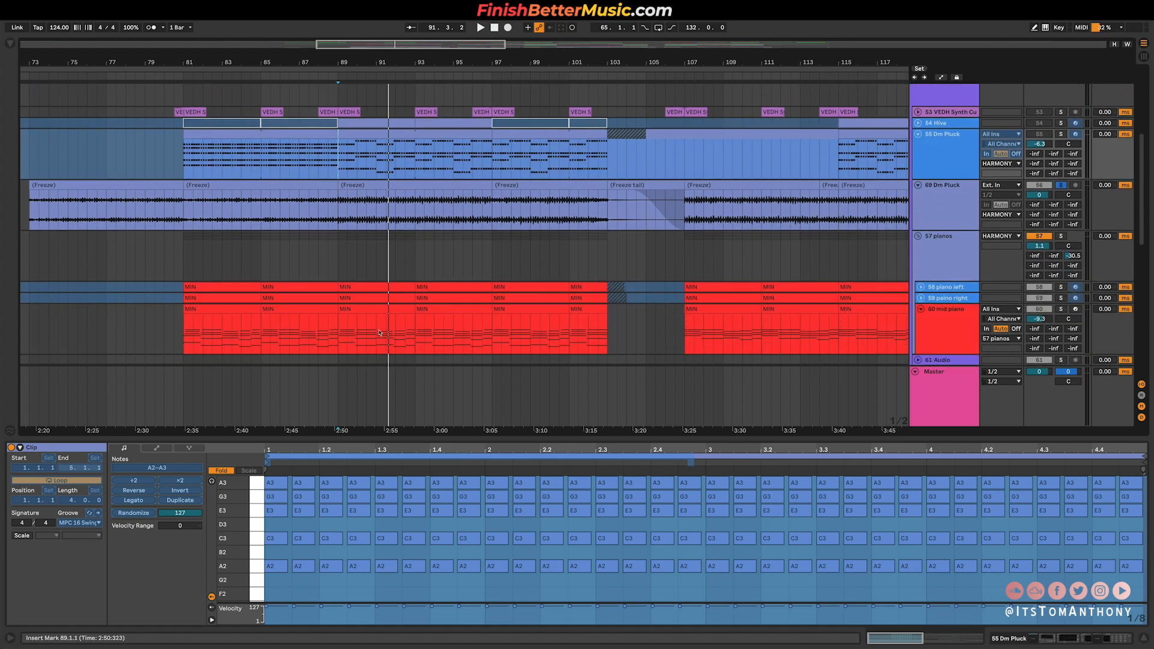
{"action": "left_click_drag", "start_coordinate": [340, 332], "coordinate": [578, 333]}
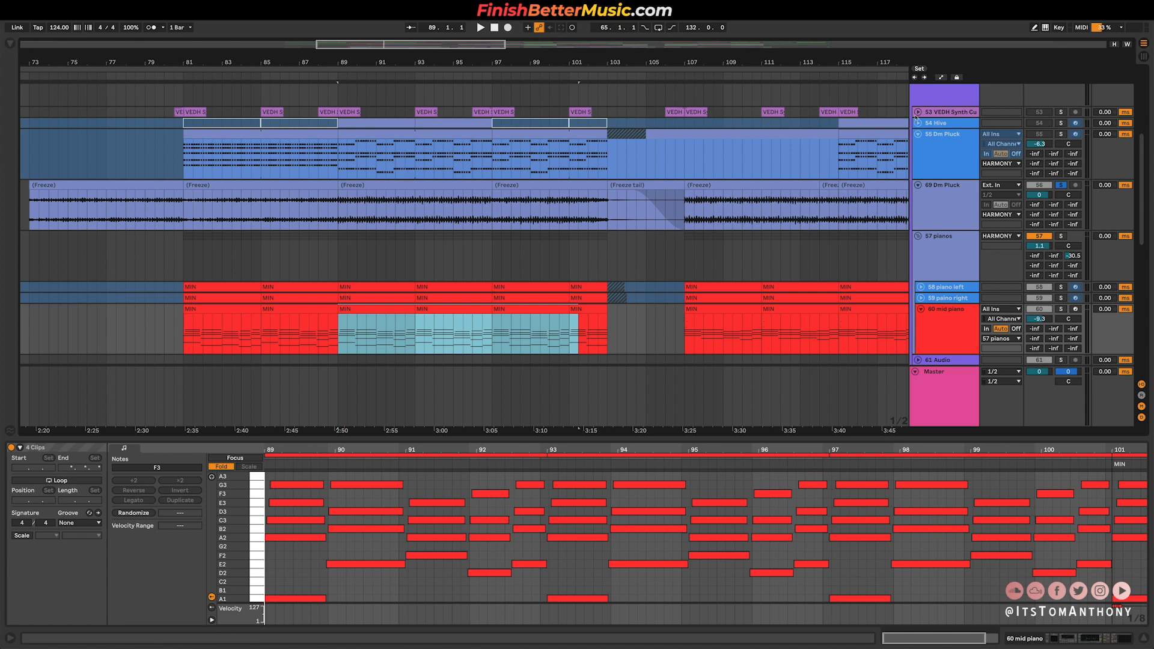
{"action": "left_click", "coordinate": [918, 113]}
{"action": "left_click", "coordinate": [484, 132]}
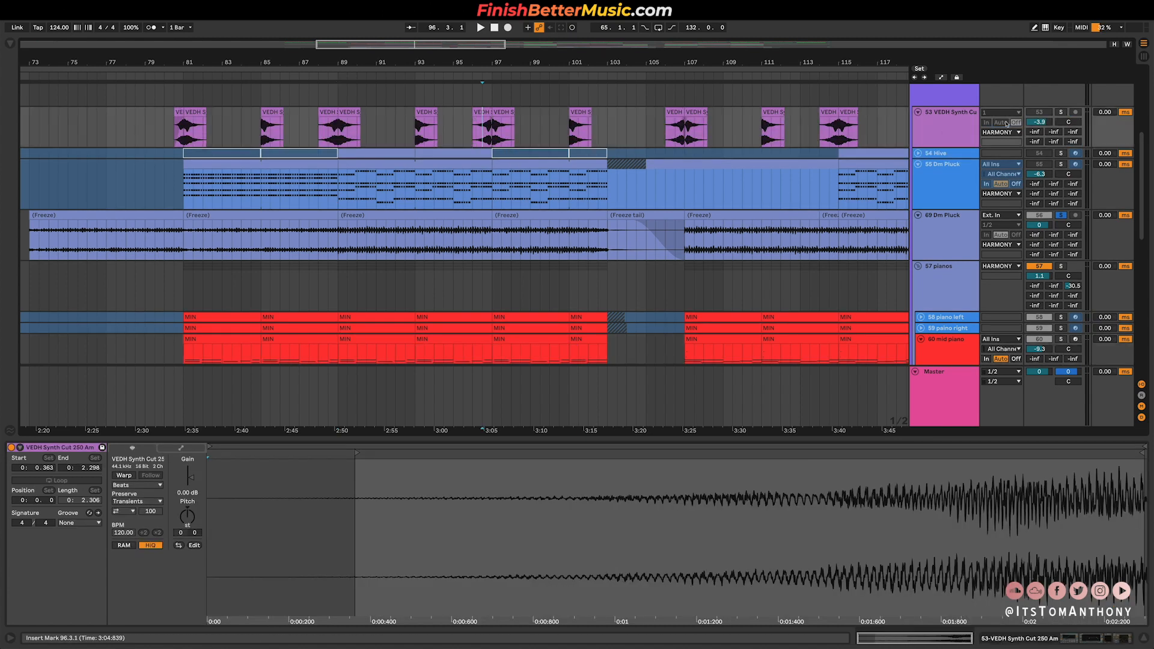
{"action": "left_click", "coordinate": [919, 112]}
Step: Select the 57 pianos group and unfold its piano left and piano right tracks
{"action": "key", "text": "minus"}
{"action": "key", "text": "minus"}
{"action": "key", "text": "minus"}
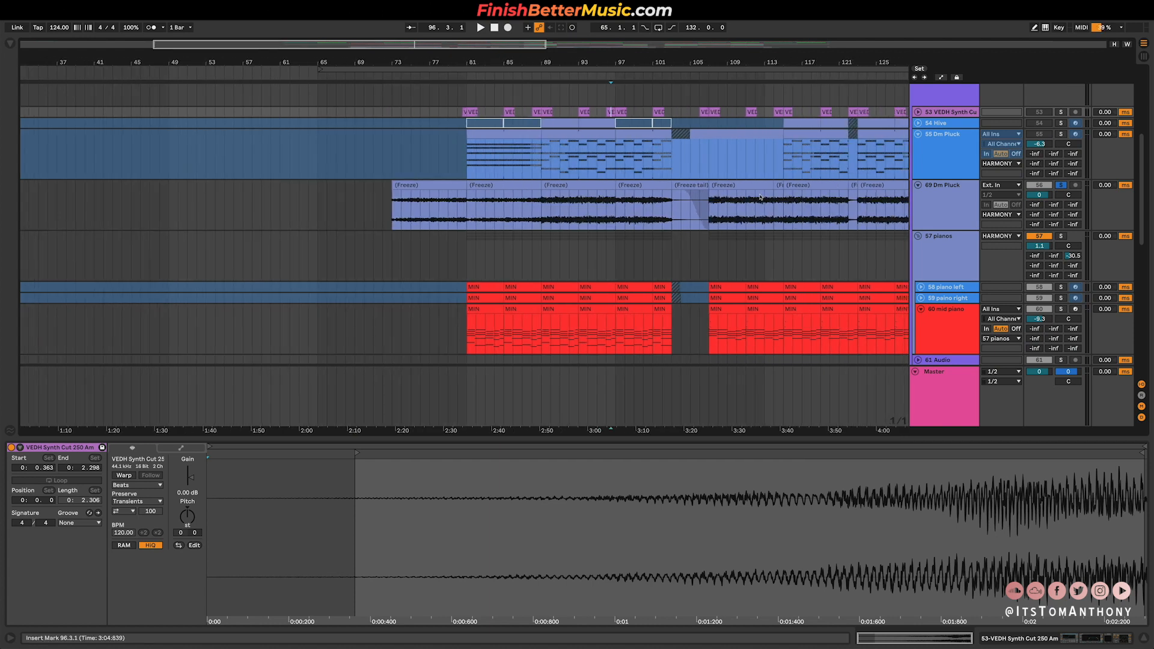
{"action": "left_click", "coordinate": [942, 245]}
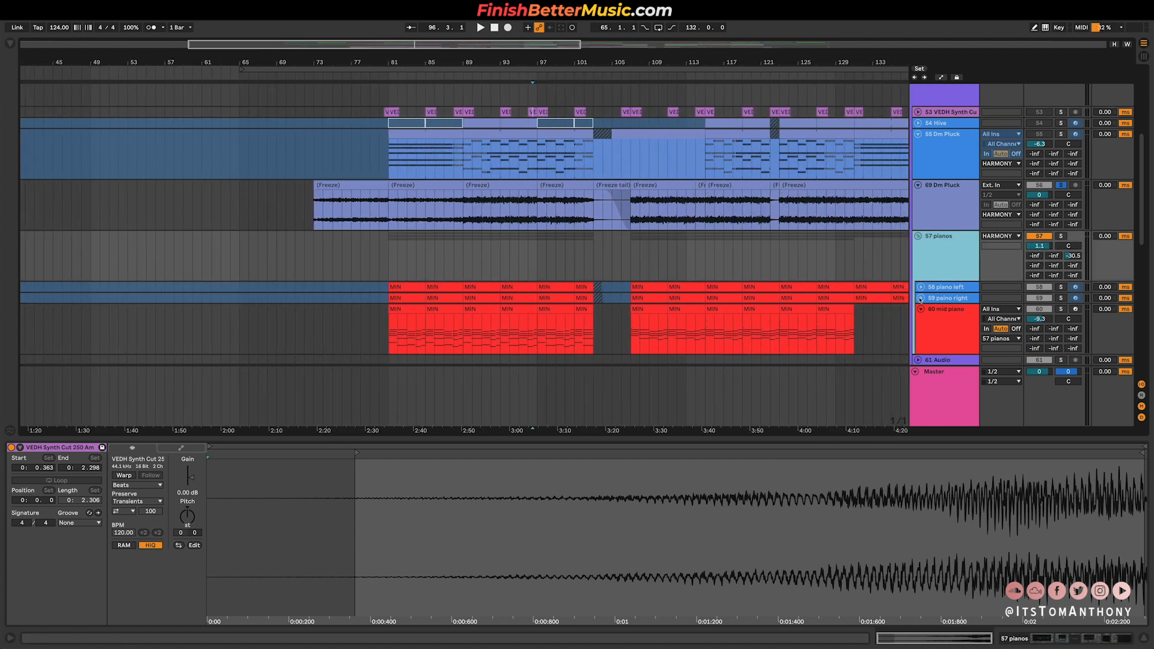
{"action": "left_click", "coordinate": [920, 298]}
{"action": "left_click", "coordinate": [921, 287]}
{"action": "scroll", "coordinate": [705, 241], "scroll_direction": "down", "scroll_amount": 3}
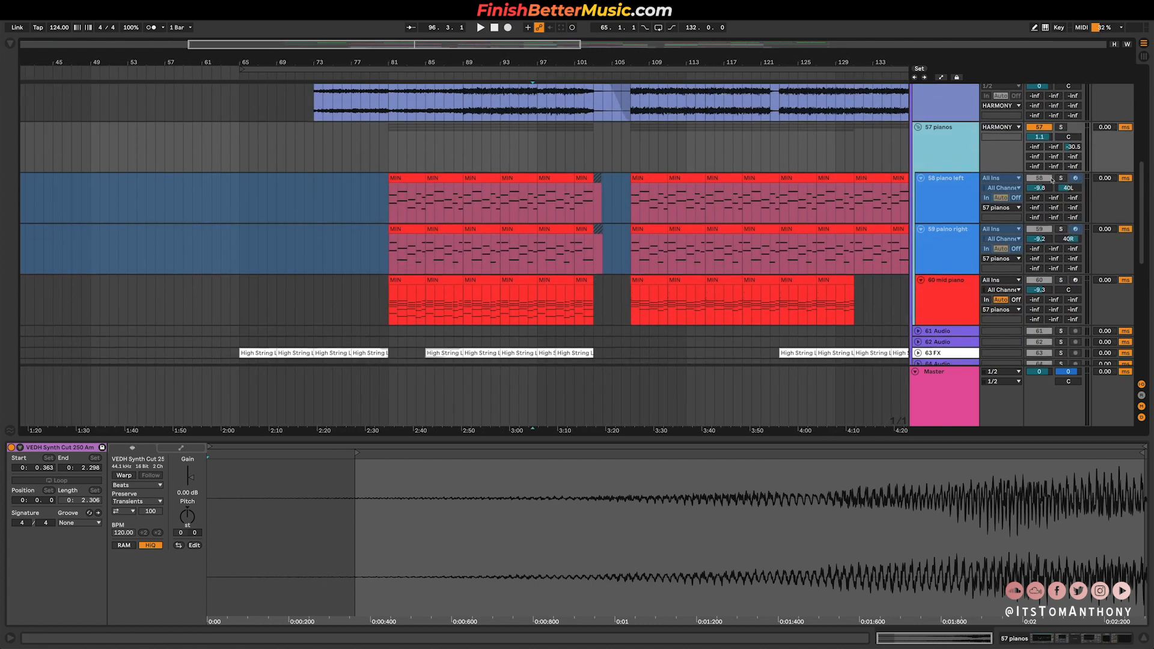
Step: Play the soloed 58 piano left track from bar 96.3, adding the piano right and 60 mid piano tracks to the solo in turn
{"action": "left_click", "coordinate": [1061, 178]}
{"action": "key", "text": "space"}
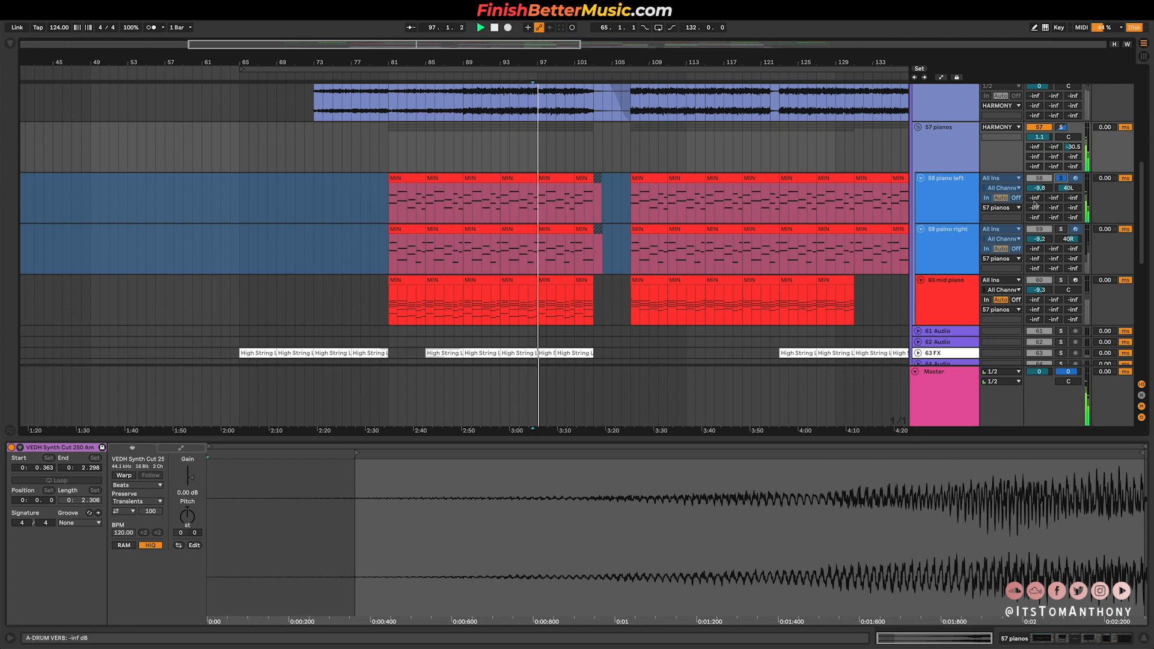
{"action": "left_click", "coordinate": [1061, 229]}
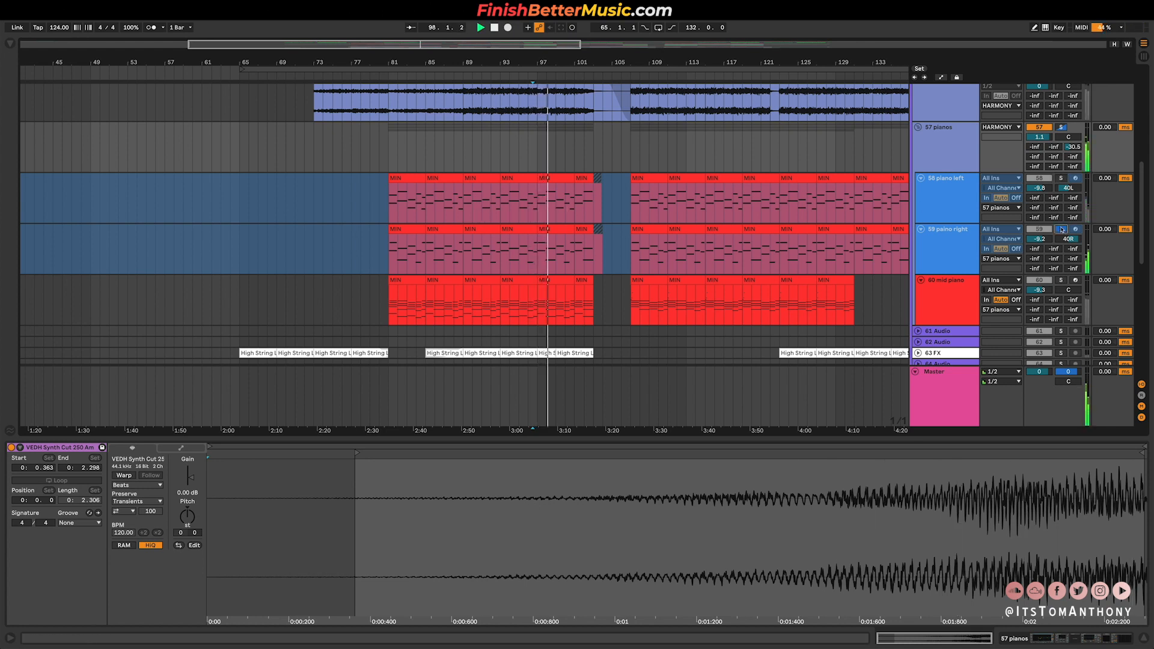
{"action": "key", "text": "space"}
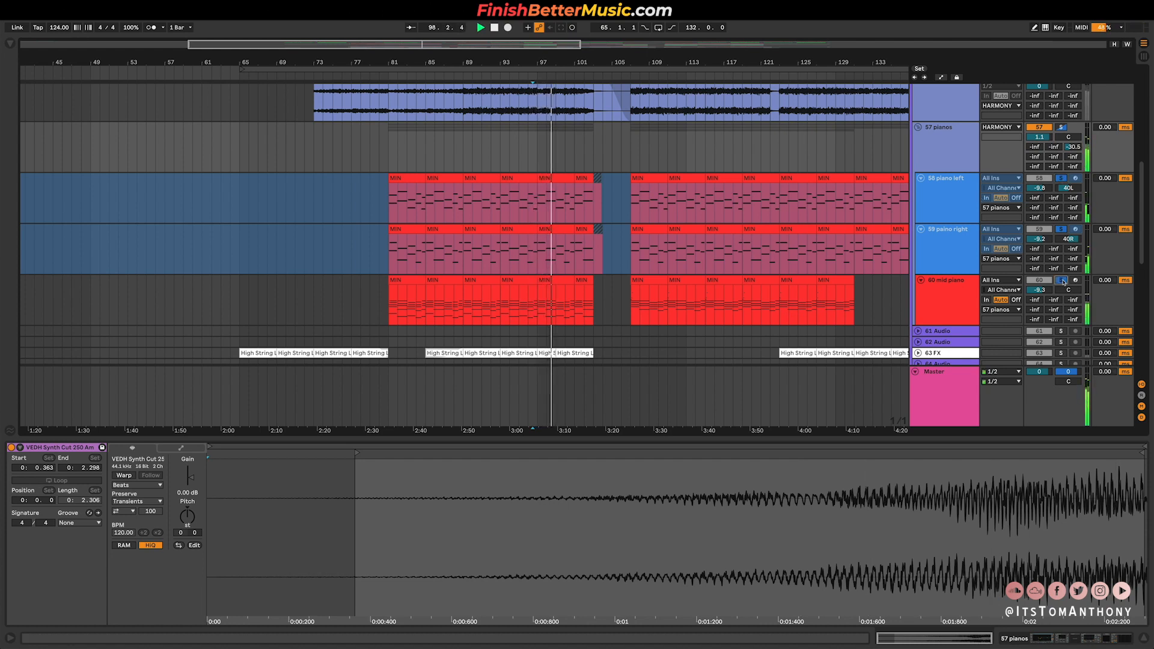
{"action": "key", "text": "space"}
{"action": "key", "text": "space"}
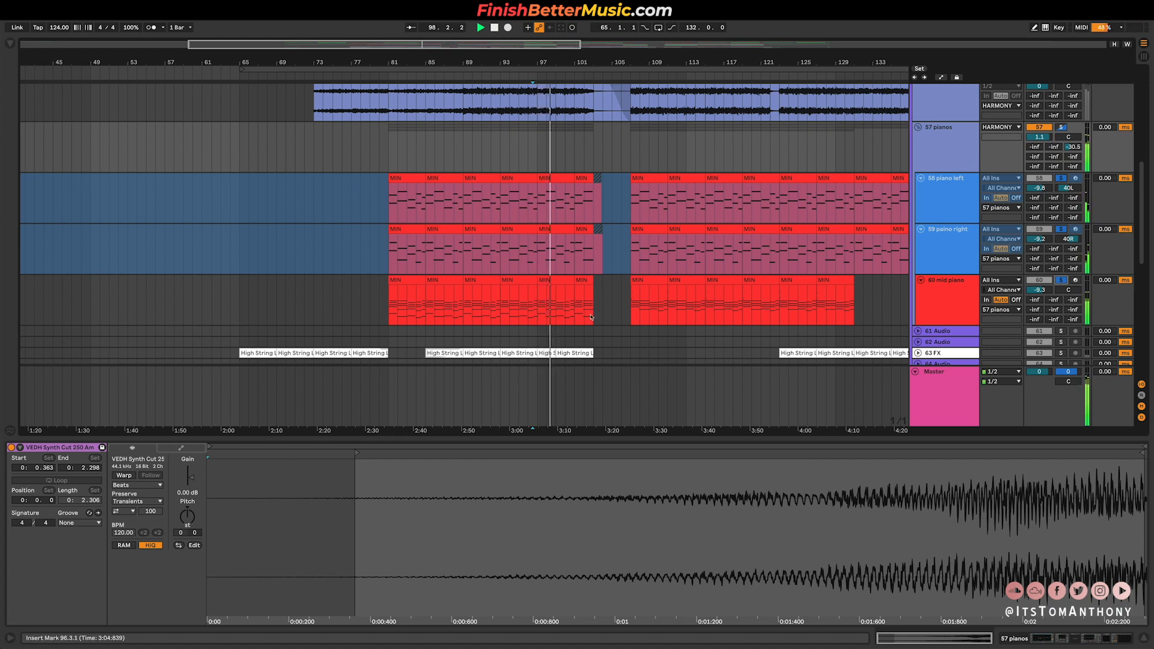
Step: Show the 60 mid piano devices, and play the soloed 57 pianos group from bars 96.3 and 107
{"action": "left_click", "coordinate": [957, 294]}
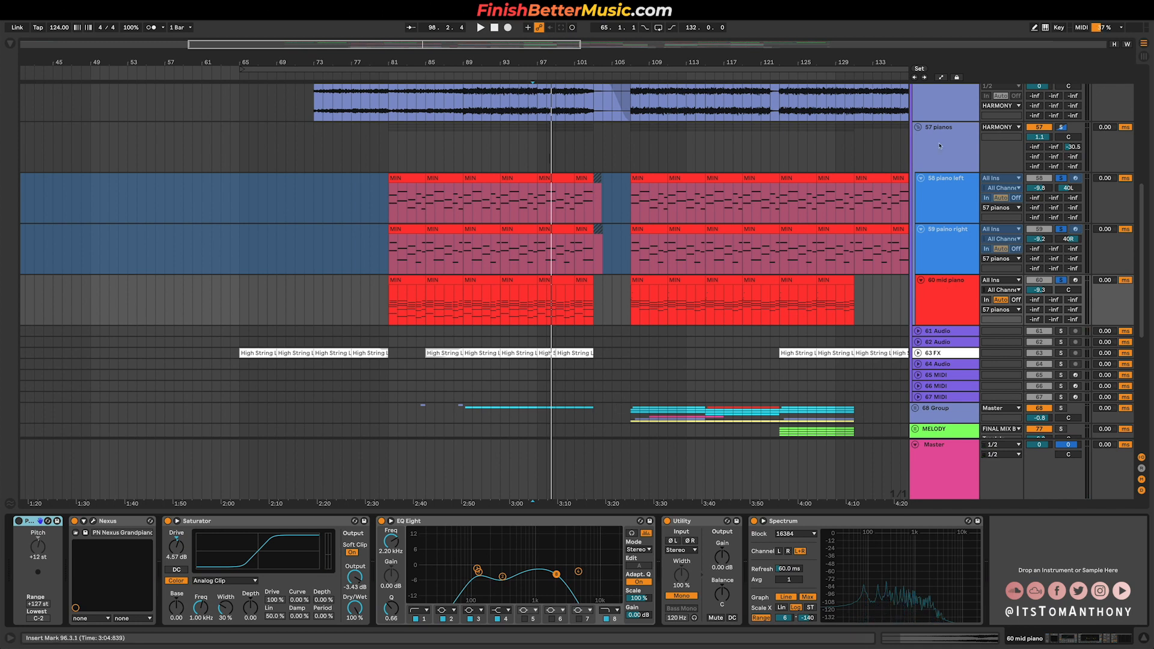
{"action": "key", "text": "space"}
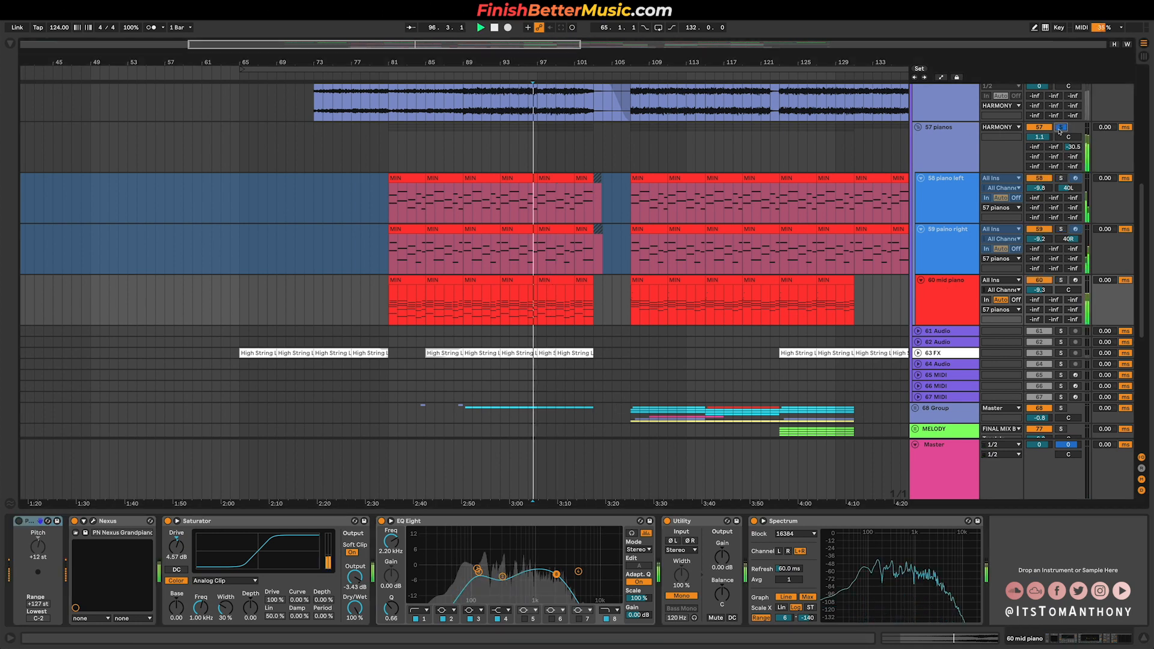
{"action": "left_click", "coordinate": [634, 205]}
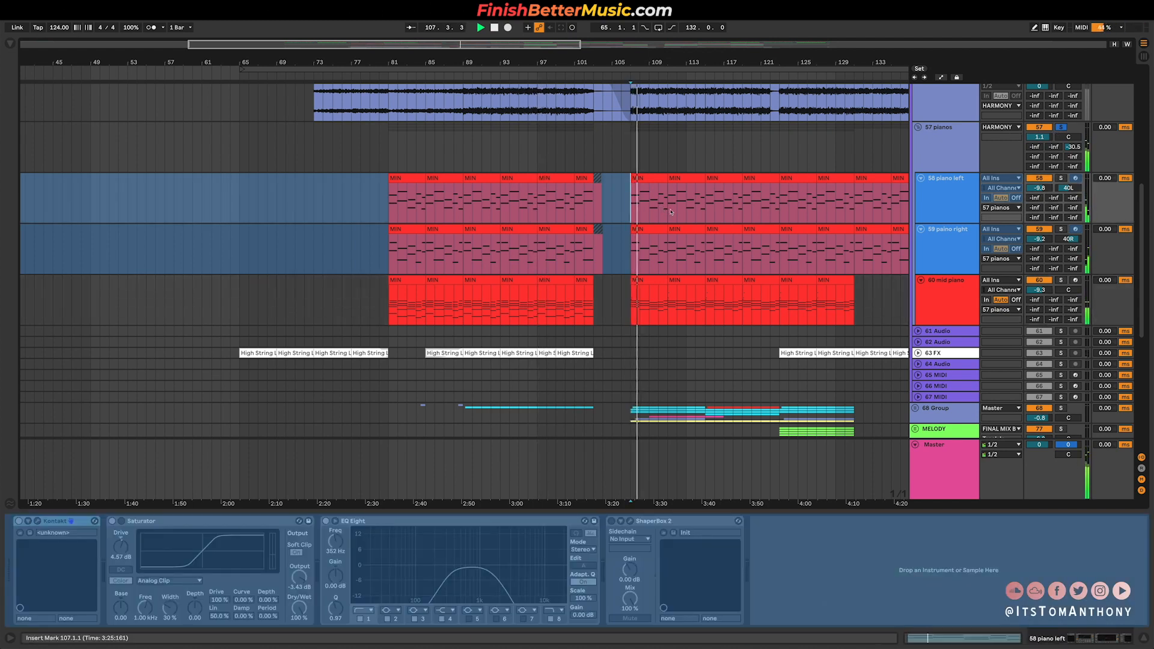
{"action": "key", "text": "space"}
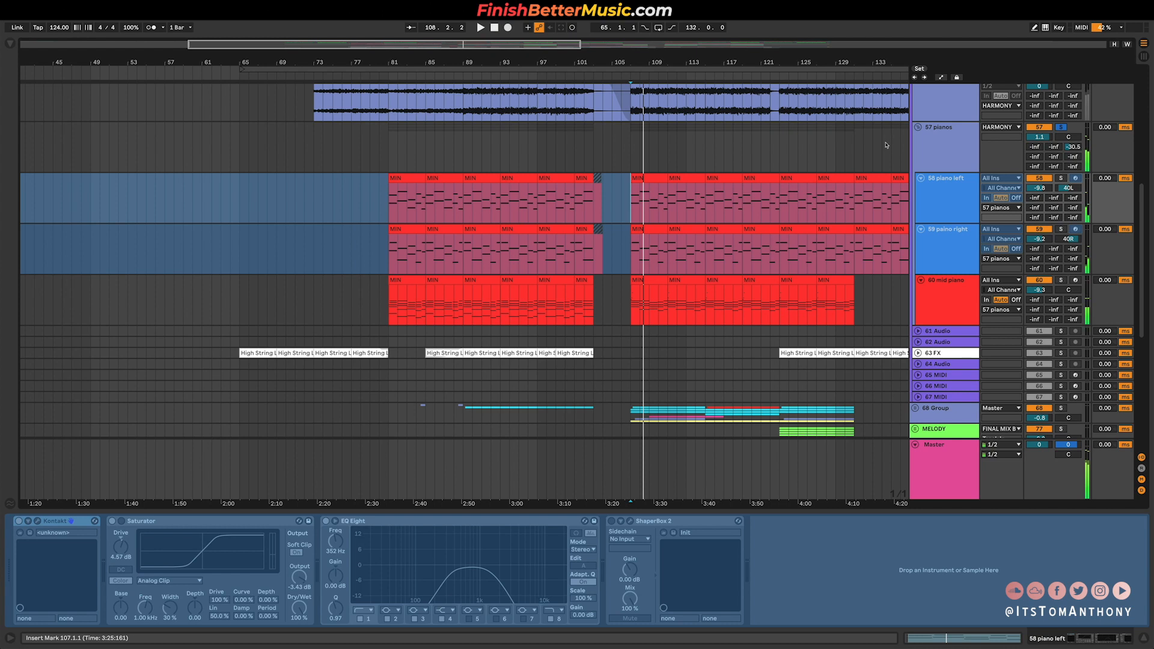
Step: Play the 57 pianos group from bar 107 with its Auto Filter Frequency automation displayed, and place the insert mark at bar 115
{"action": "left_click", "coordinate": [941, 149]}
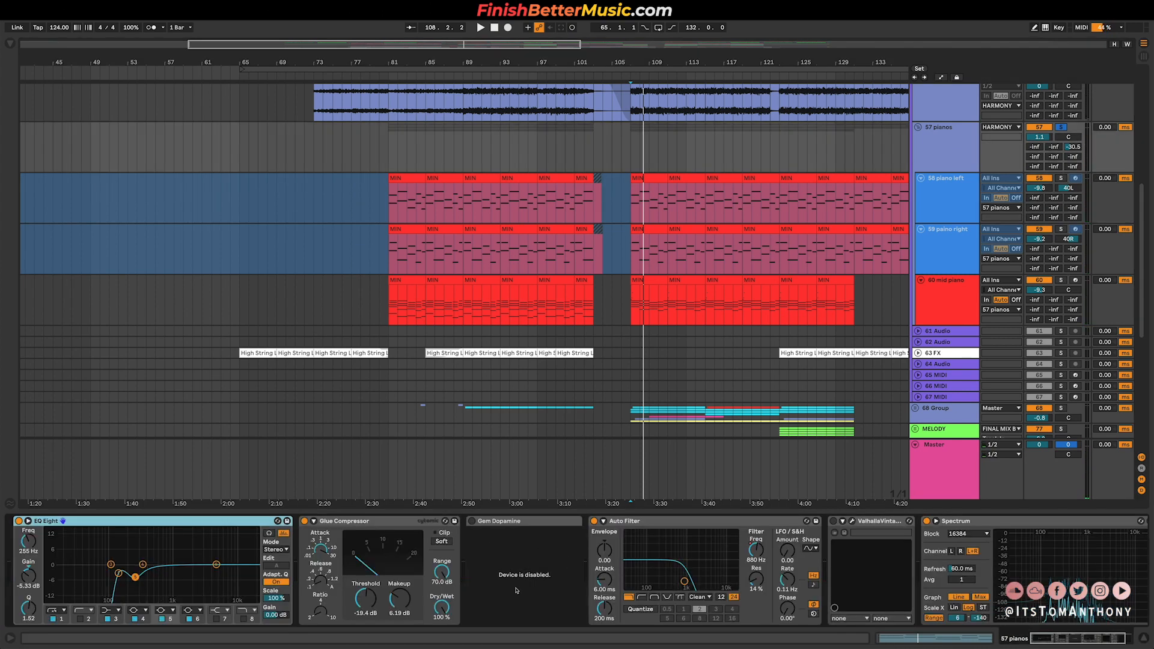
{"action": "key", "text": "space"}
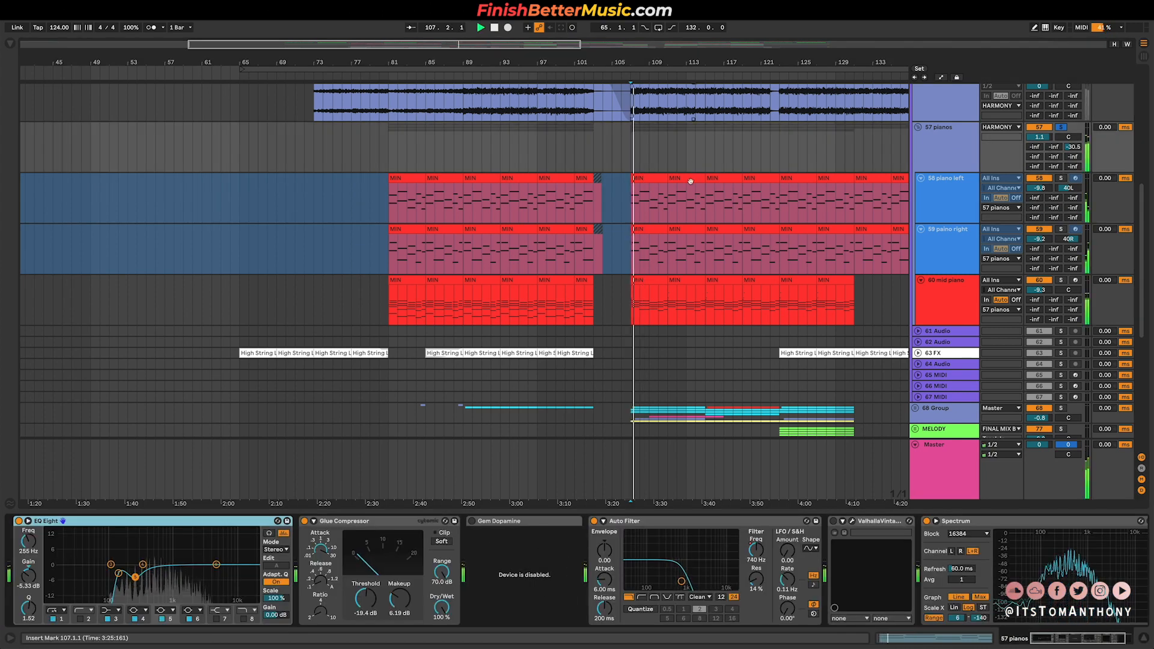
{"action": "key", "text": "a"}
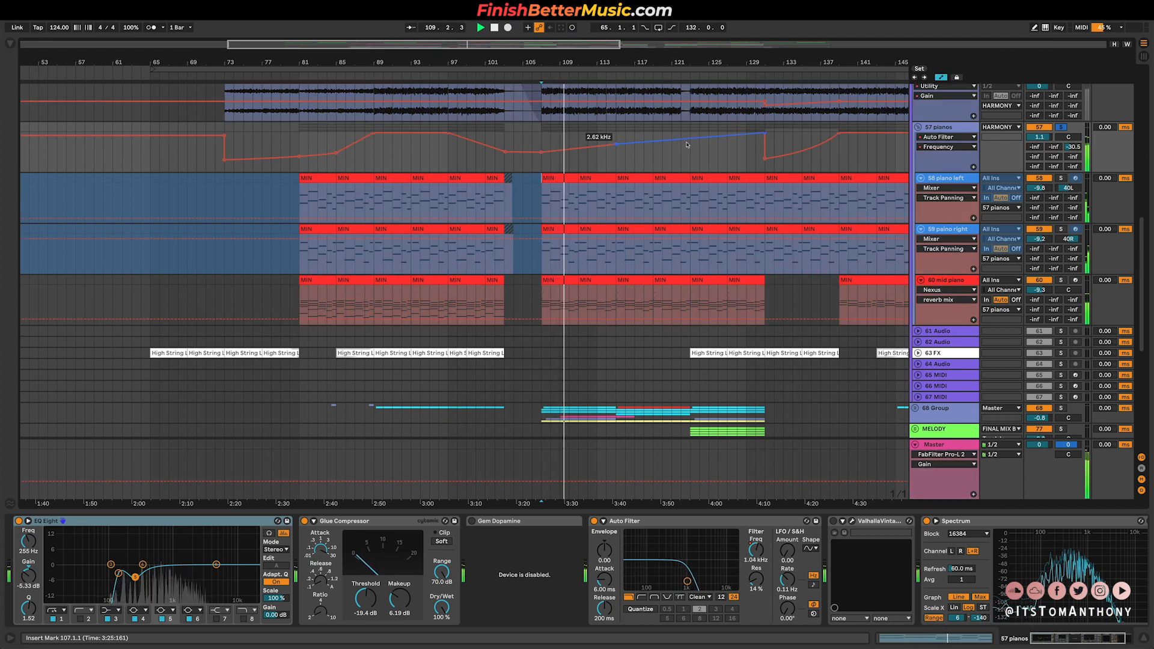
{"action": "left_click", "coordinate": [617, 154]}
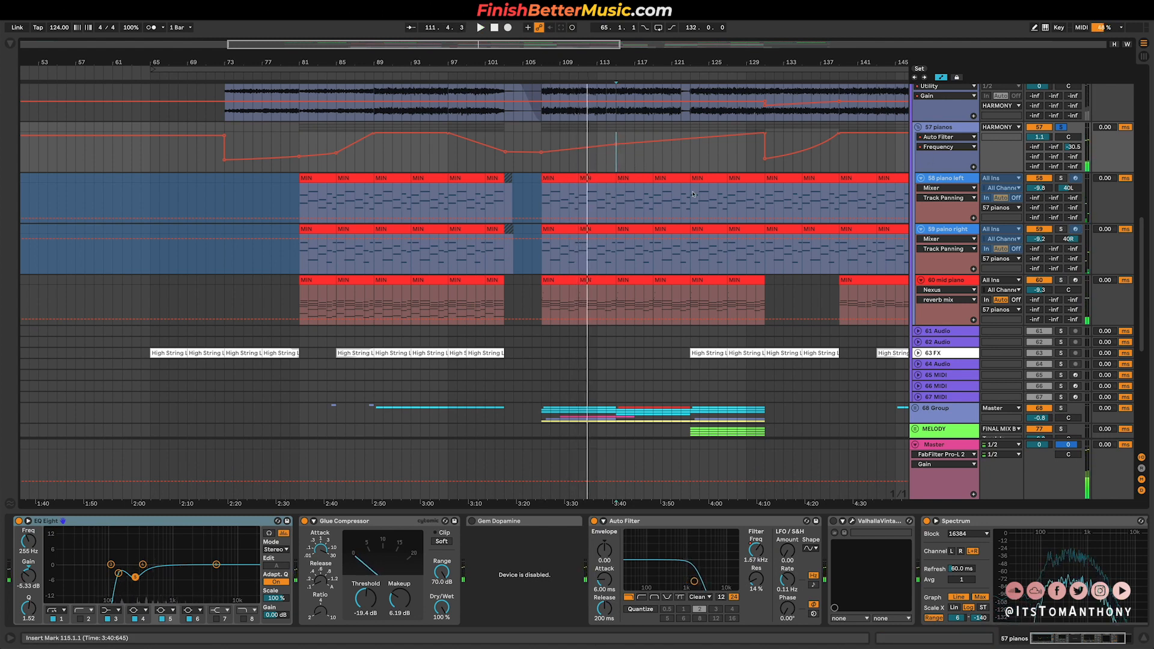
Step: Fold the HARMONY group and play it soloed from bar 115
{"action": "scroll", "coordinate": [693, 194], "scroll_direction": "down", "scroll_amount": 10}
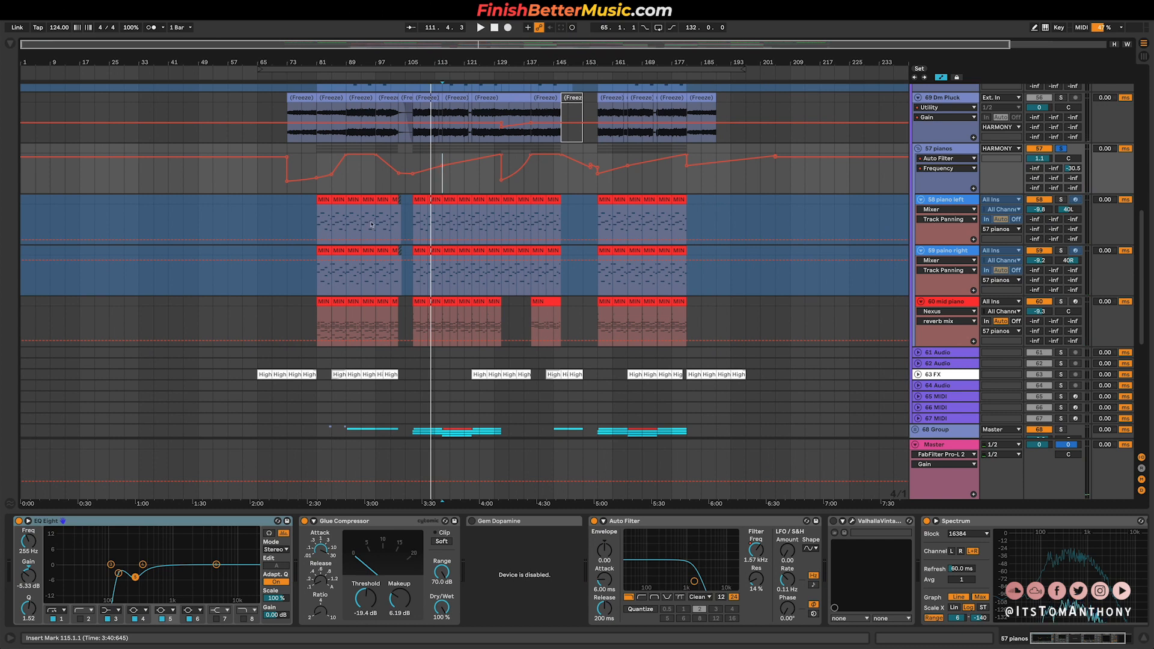
{"action": "scroll", "coordinate": [1034, 188], "scroll_direction": "up", "scroll_amount": 8}
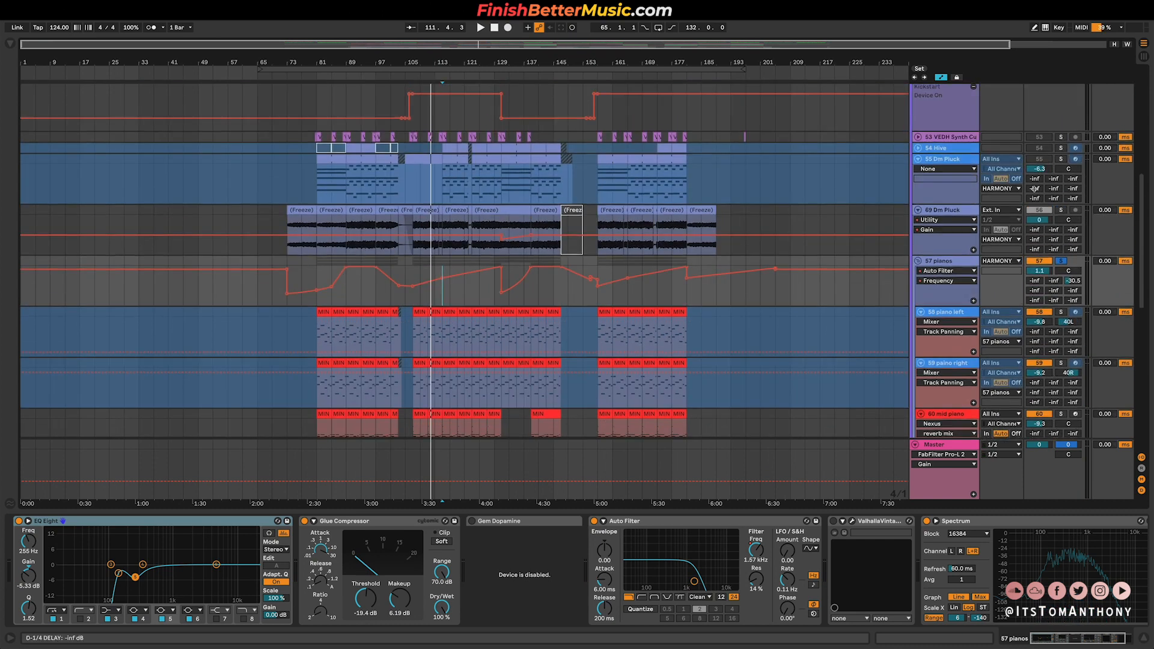
{"action": "scroll", "coordinate": [1034, 188], "scroll_direction": "up", "scroll_amount": 6}
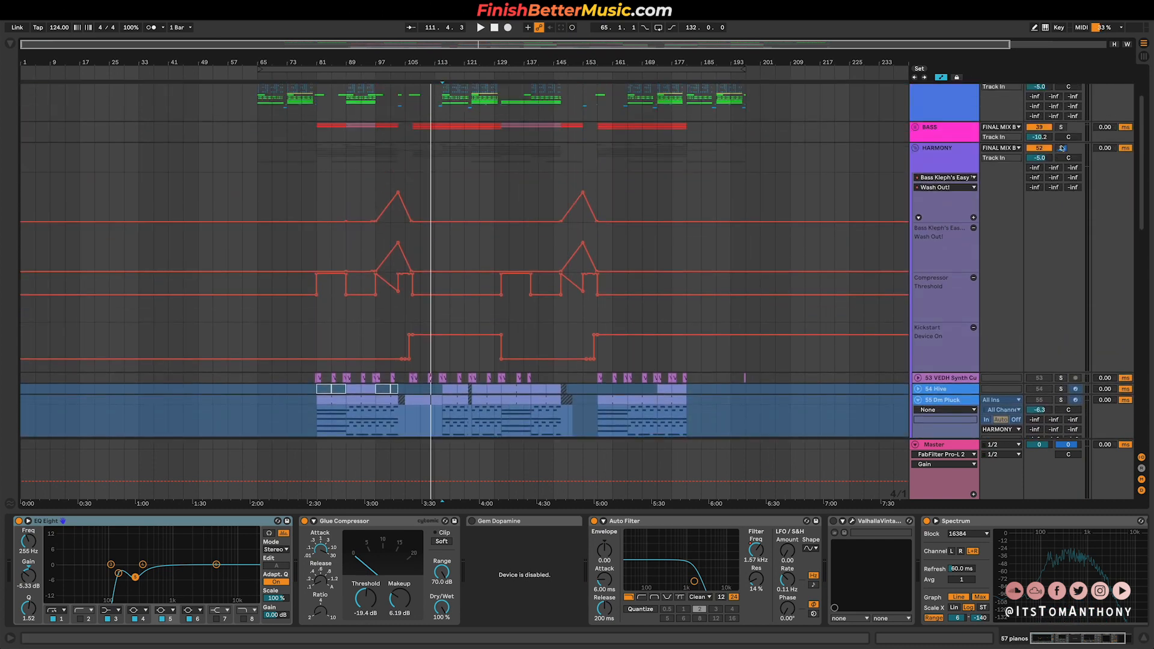
{"action": "left_click", "coordinate": [915, 150]}
{"action": "key", "text": "space"}
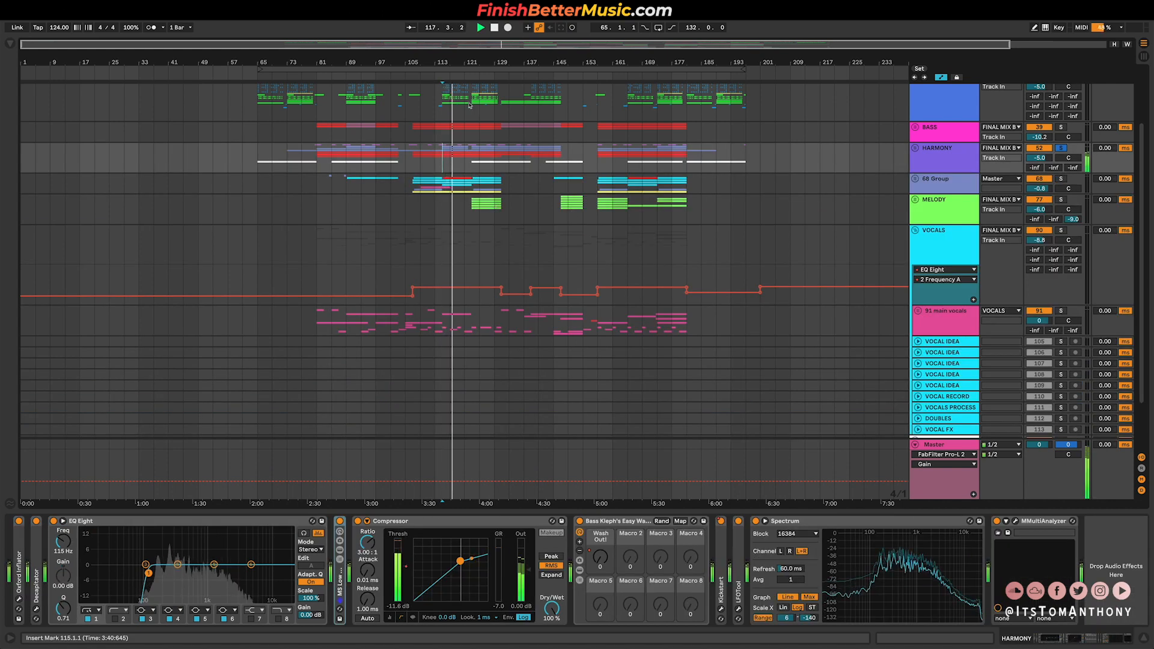
{"action": "key", "text": "space"}
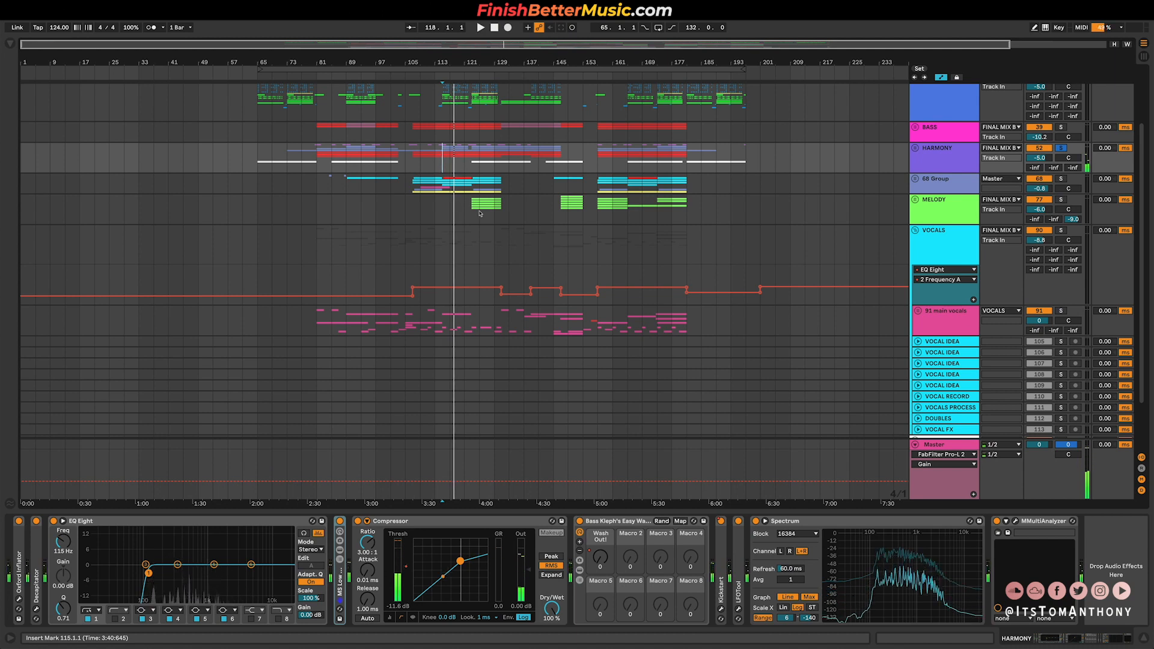
Step: Select the 68 Group and unfold it to show its tracks
{"action": "scroll", "coordinate": [582, 145], "scroll_direction": "up", "scroll_amount": 3}
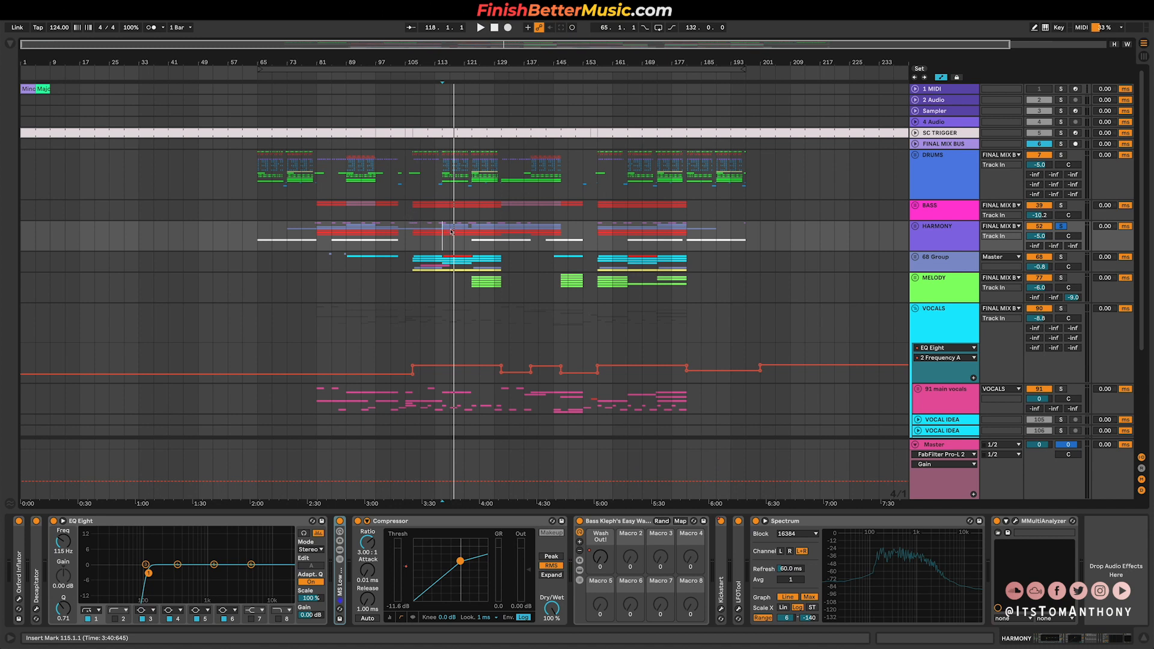
{"action": "scroll", "coordinate": [447, 244], "scroll_direction": "down", "scroll_amount": 1}
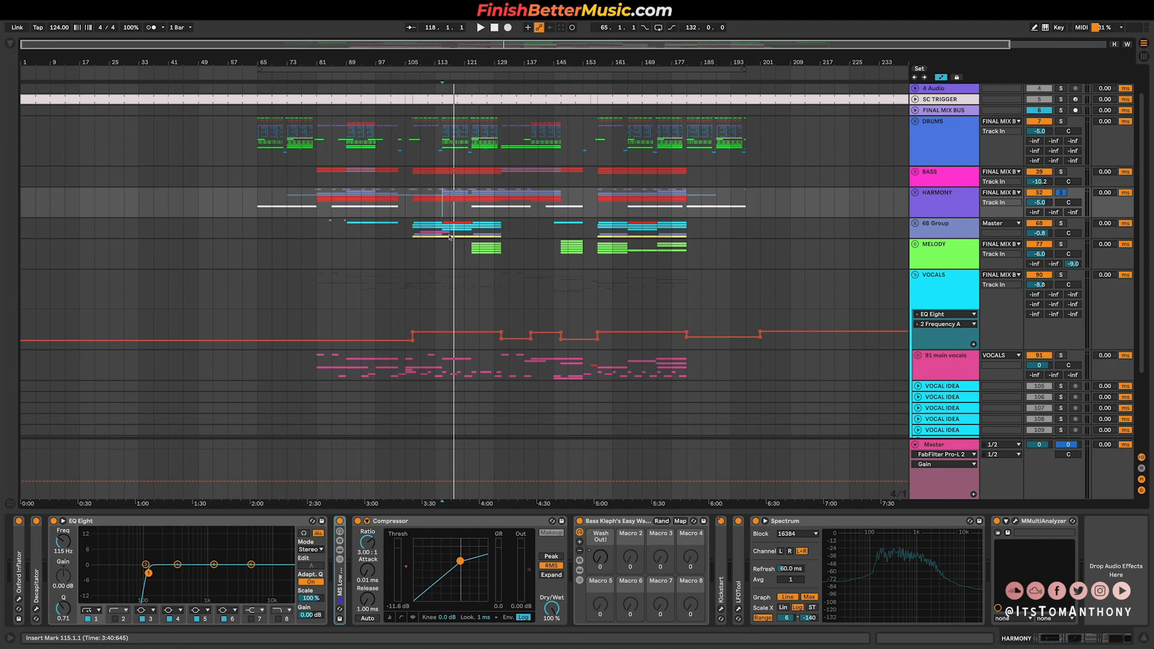
{"action": "scroll", "coordinate": [450, 236], "scroll_direction": "up", "scroll_amount": 2}
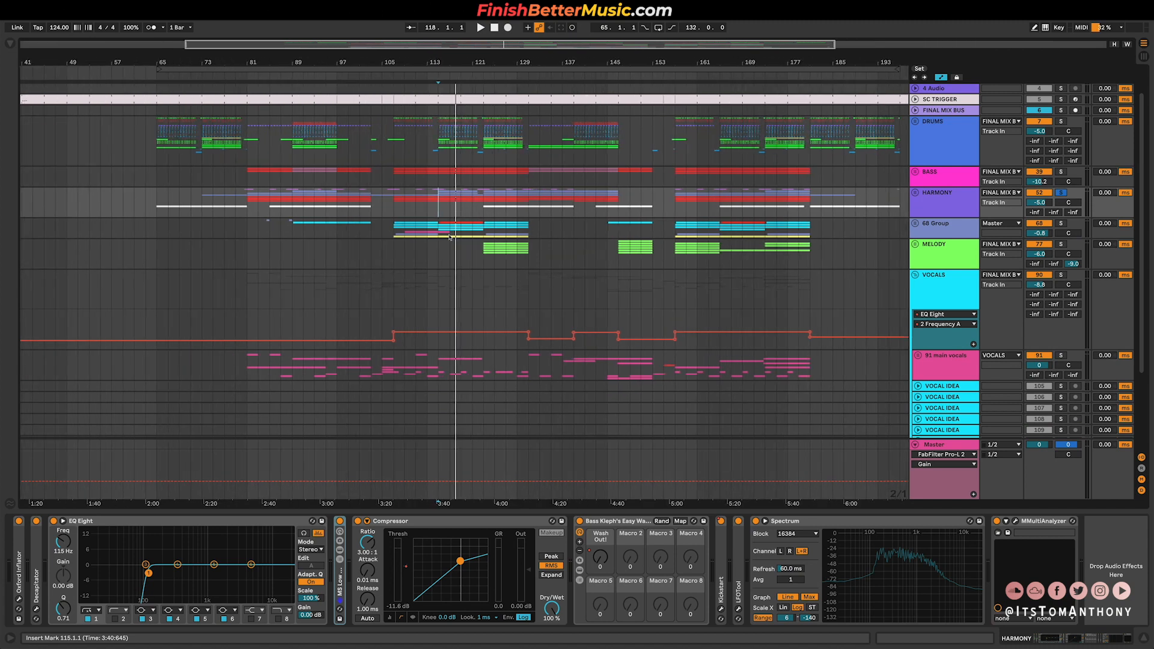
{"action": "left_click", "coordinate": [927, 226]}
{"action": "left_click", "coordinate": [915, 224]}
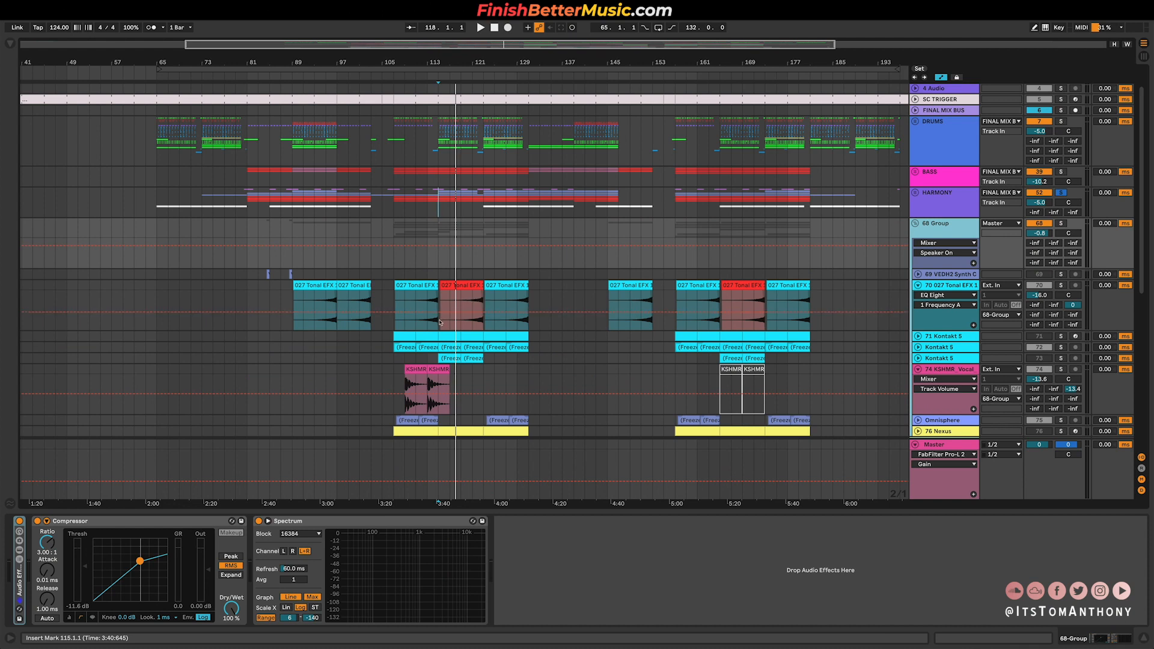
Step: Solo the 74 KSHMR Vocal track and play it from bar 109
{"action": "scroll", "coordinate": [439, 322], "scroll_direction": "up", "scroll_amount": 2}
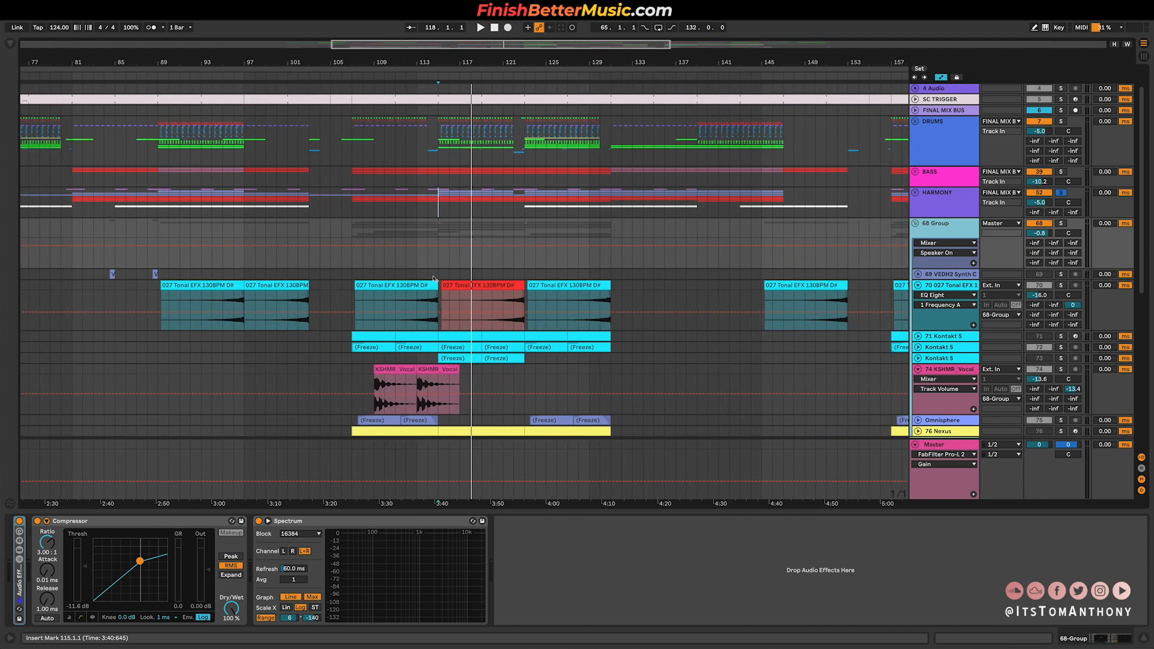
{"action": "left_click", "coordinate": [379, 402]}
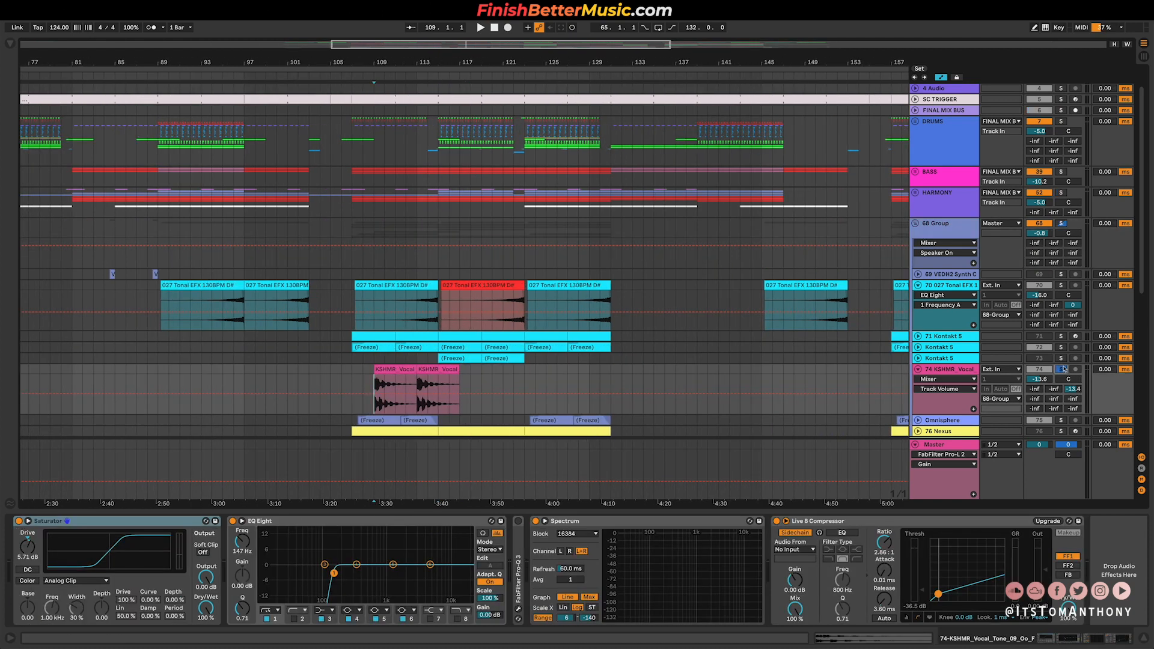
{"action": "key", "text": "space"}
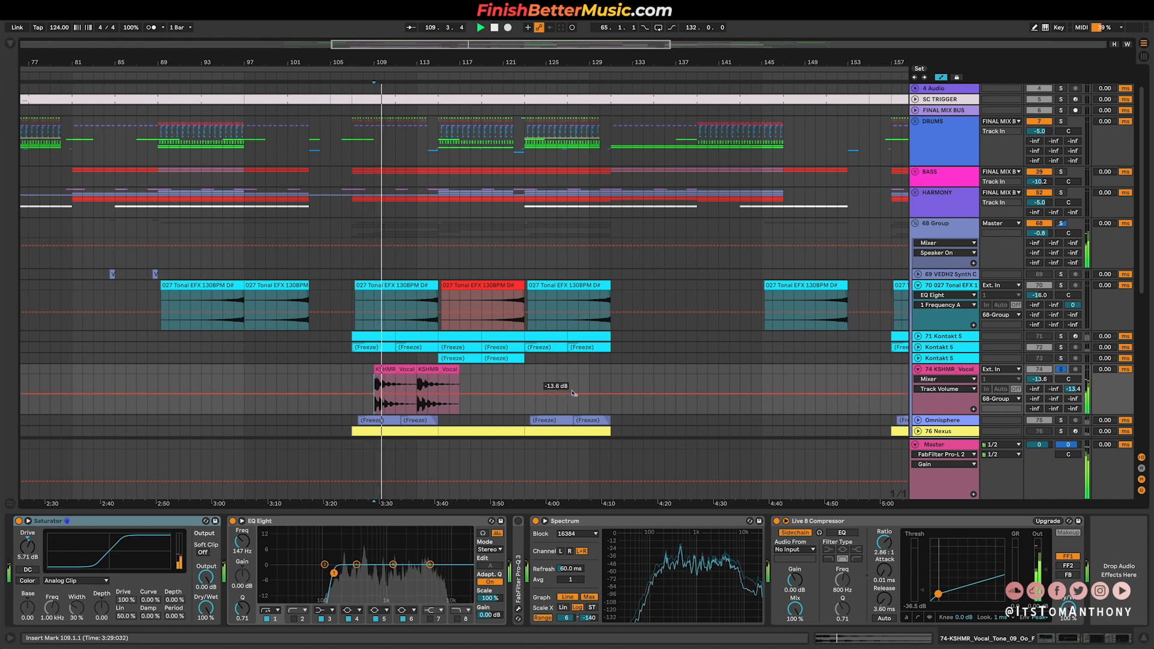
{"action": "key", "text": "space"}
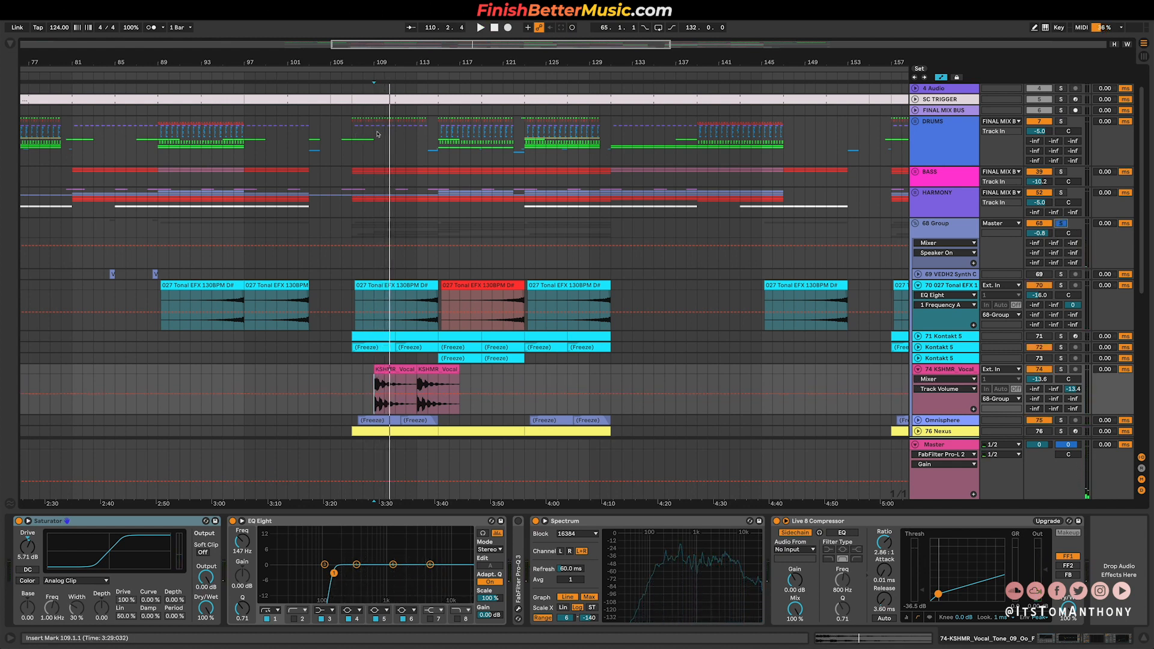
Step: Play the full mix from bar 107 with all solos cleared
{"action": "left_click", "coordinate": [353, 369]}
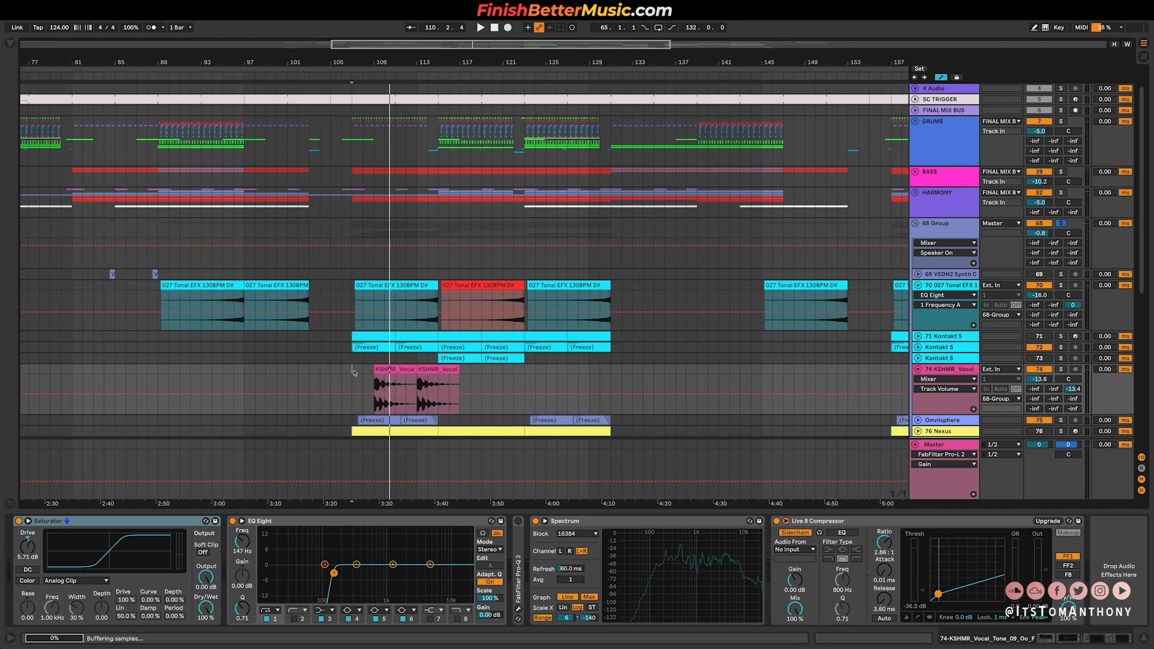
{"action": "key", "text": "space"}
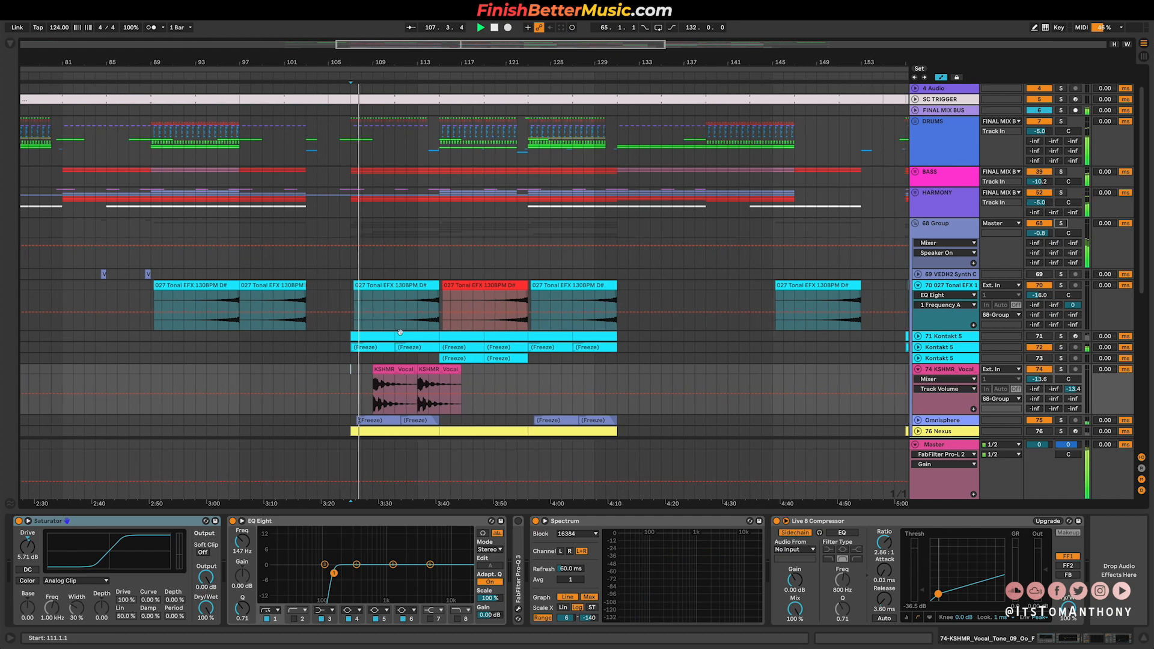
{"action": "scroll", "coordinate": [400, 332], "scroll_direction": "up", "scroll_amount": 3}
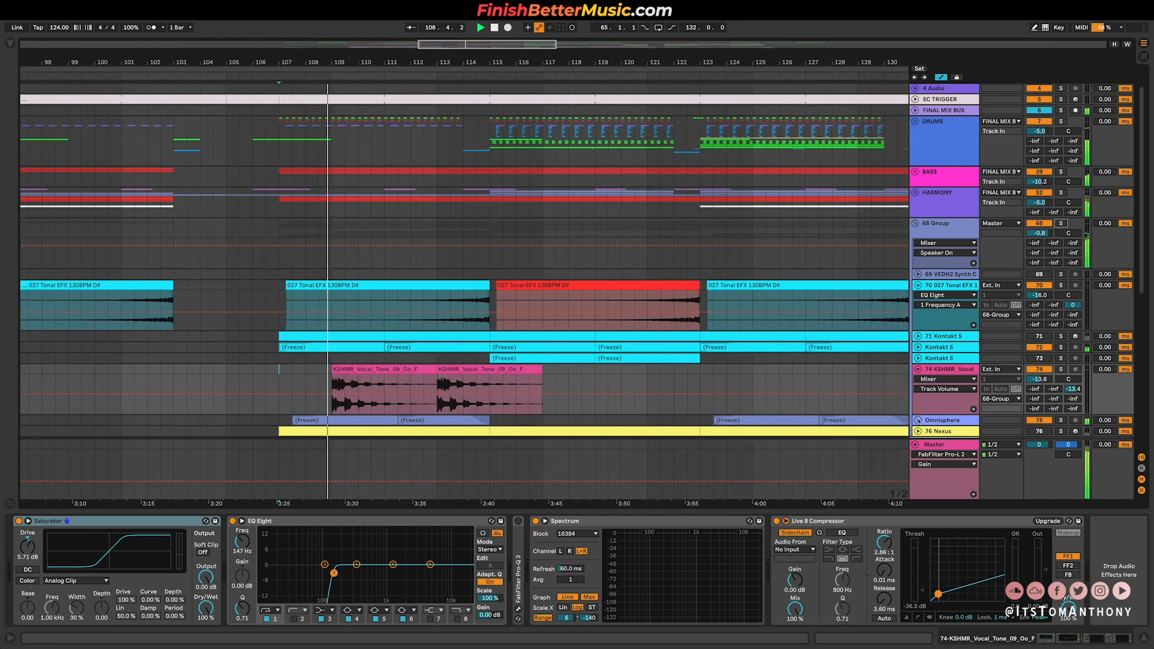
{"action": "key", "text": "space"}
Step: Unfold the Omnisphere track, solo it and play it from bar 108
{"action": "scroll", "coordinate": [319, 394], "scroll_direction": "down", "scroll_amount": 2}
{"action": "scroll", "coordinate": [319, 394], "scroll_direction": "down", "scroll_amount": 1}
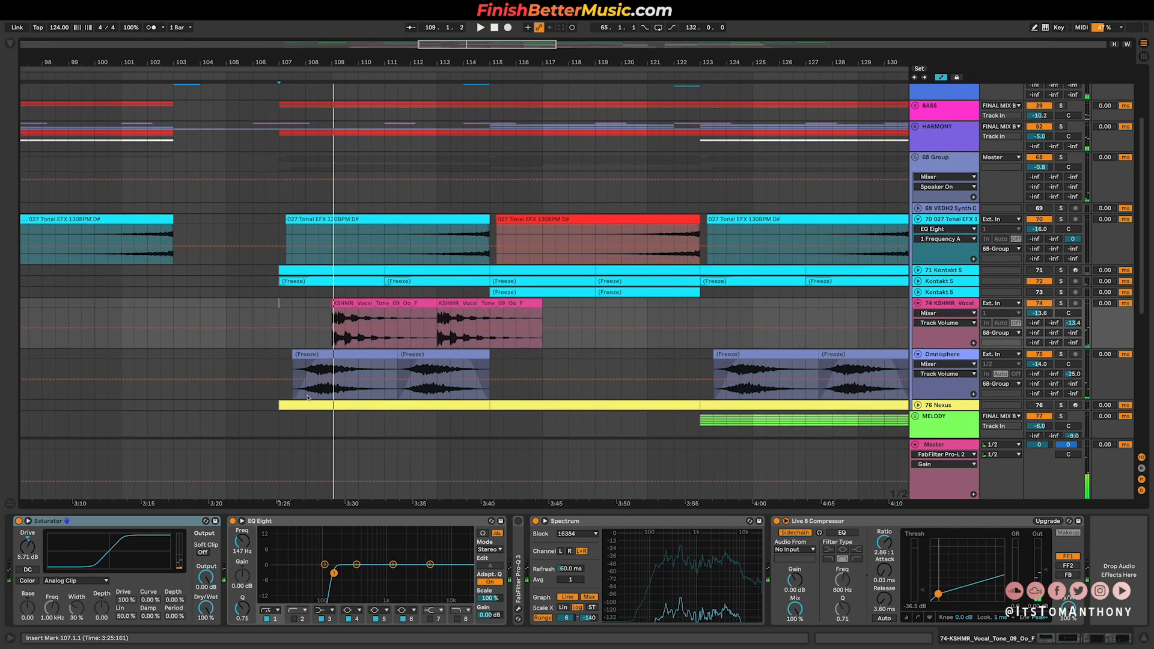
{"action": "left_click", "coordinate": [306, 388]}
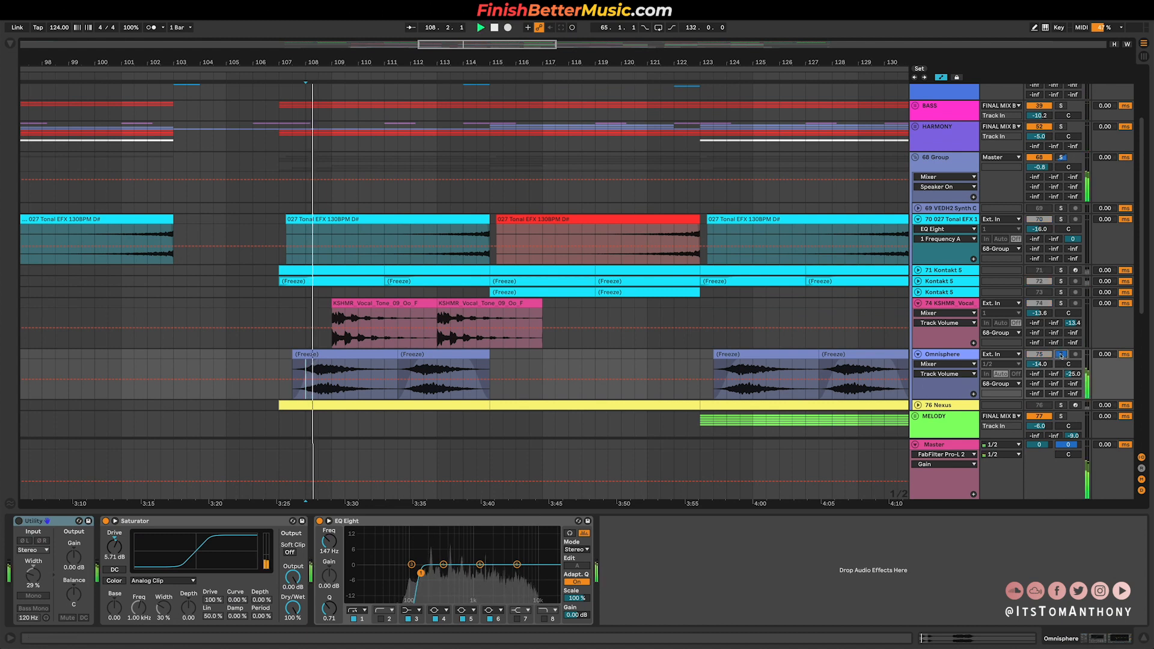
{"action": "key", "text": "space"}
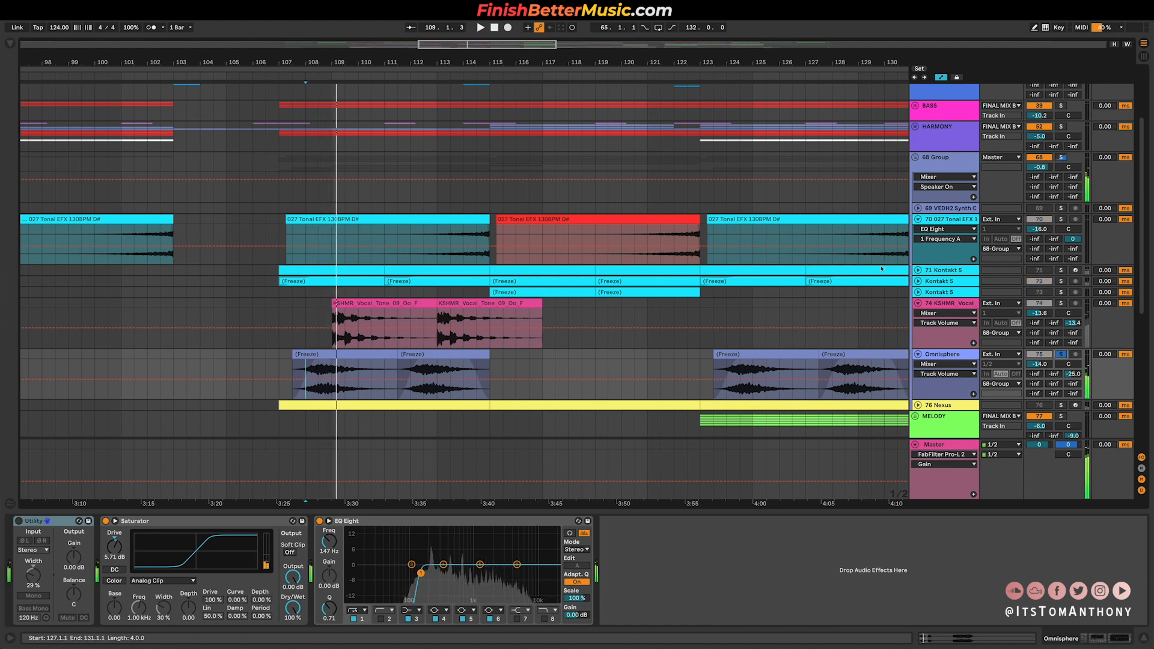
Step: Compare the soloed 68 Group with the full mix by playing both from bar 108
{"action": "scroll", "coordinate": [1080, 190], "scroll_direction": "up", "scroll_amount": 1}
{"action": "left_click", "coordinate": [1061, 191]}
{"action": "key", "text": "space"}
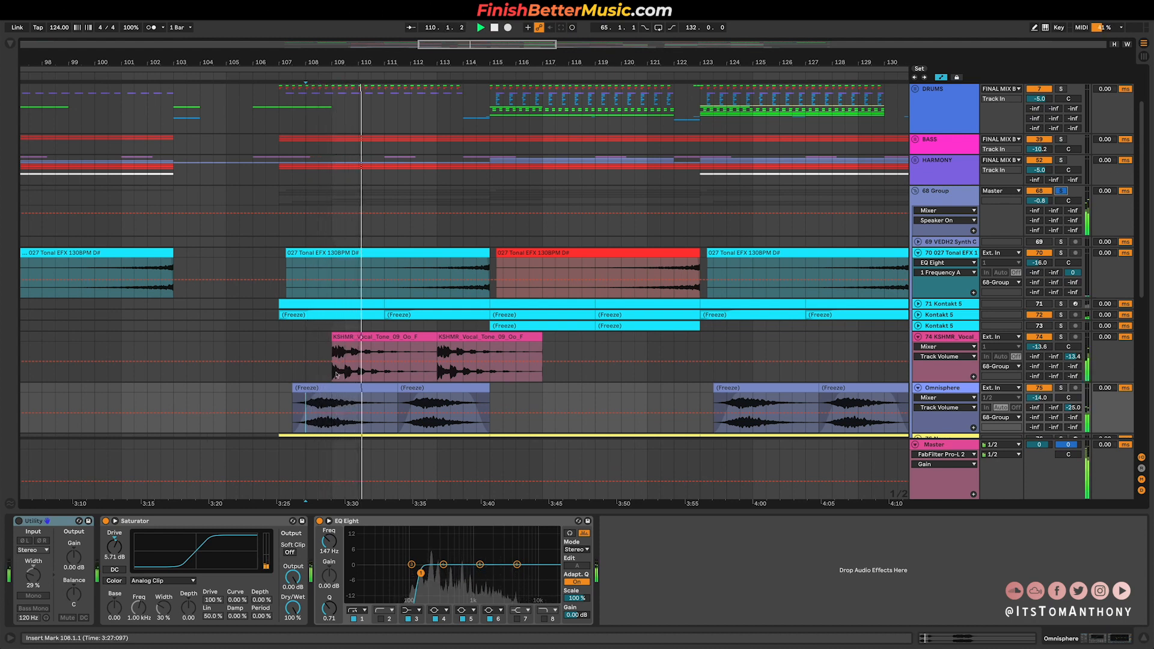
{"action": "left_click", "coordinate": [1061, 191]}
{"action": "key", "text": "space"}
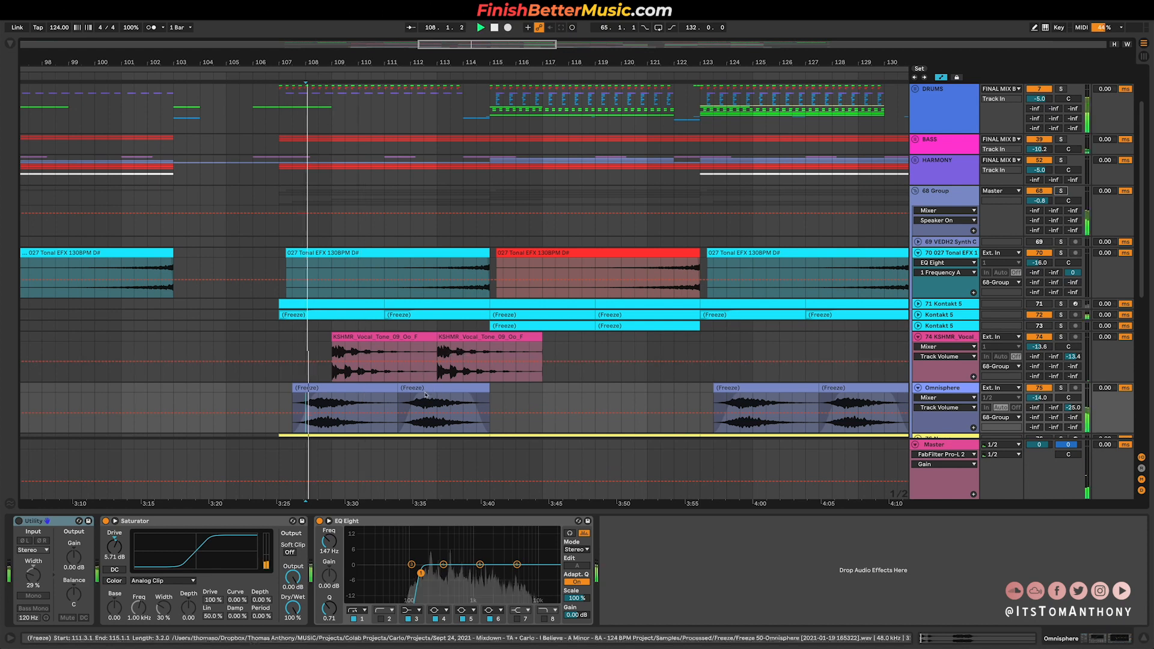
Step: Unfold the Kontakt 5 track numbered 72 to show its frozen clips
{"action": "scroll", "coordinate": [447, 391], "scroll_direction": "down", "scroll_amount": 3}
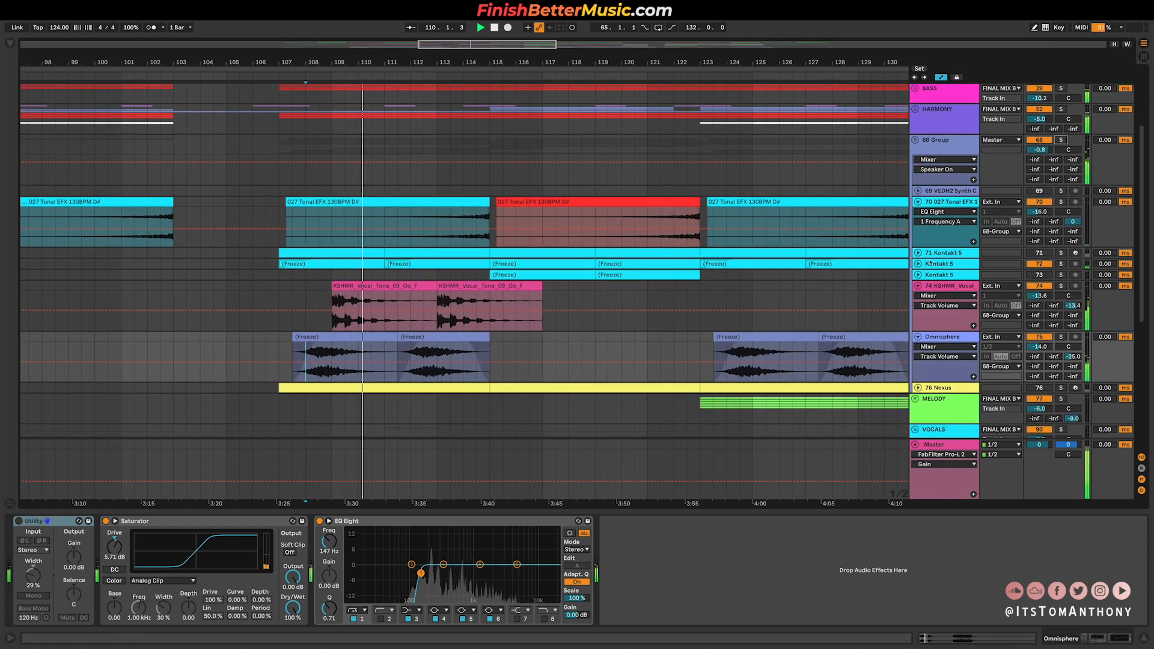
{"action": "left_click", "coordinate": [918, 264]}
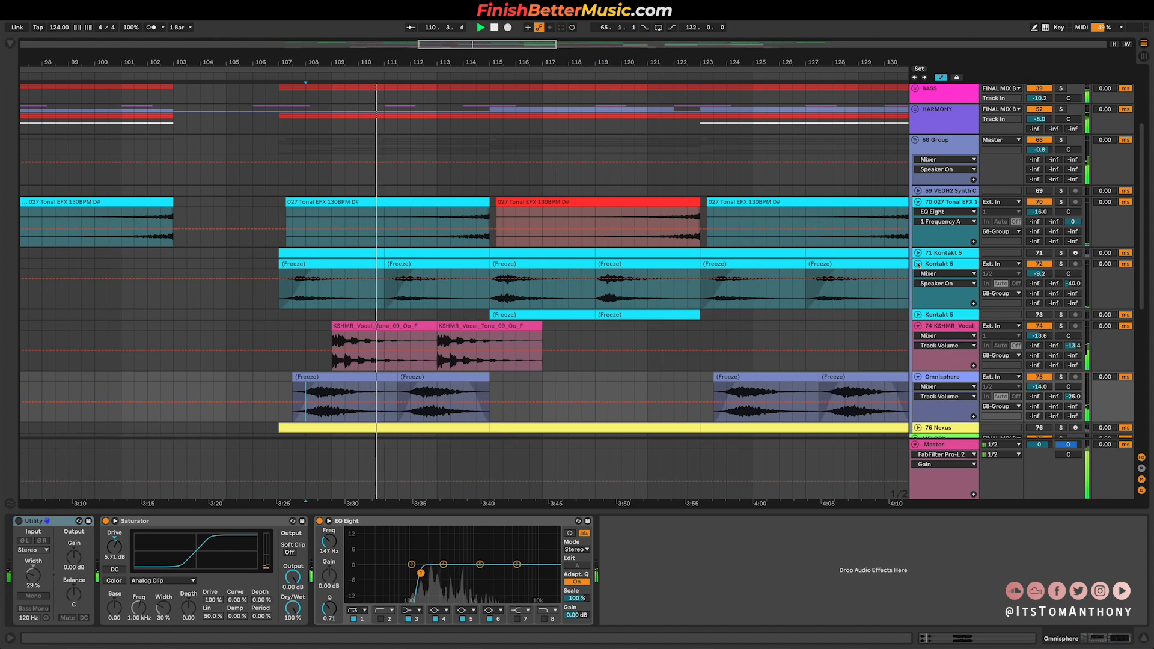
Step: Solo the Kontakt 5 track numbered 72 and play its frozen clips from bars 115 and 119
{"action": "left_click", "coordinate": [1062, 264]}
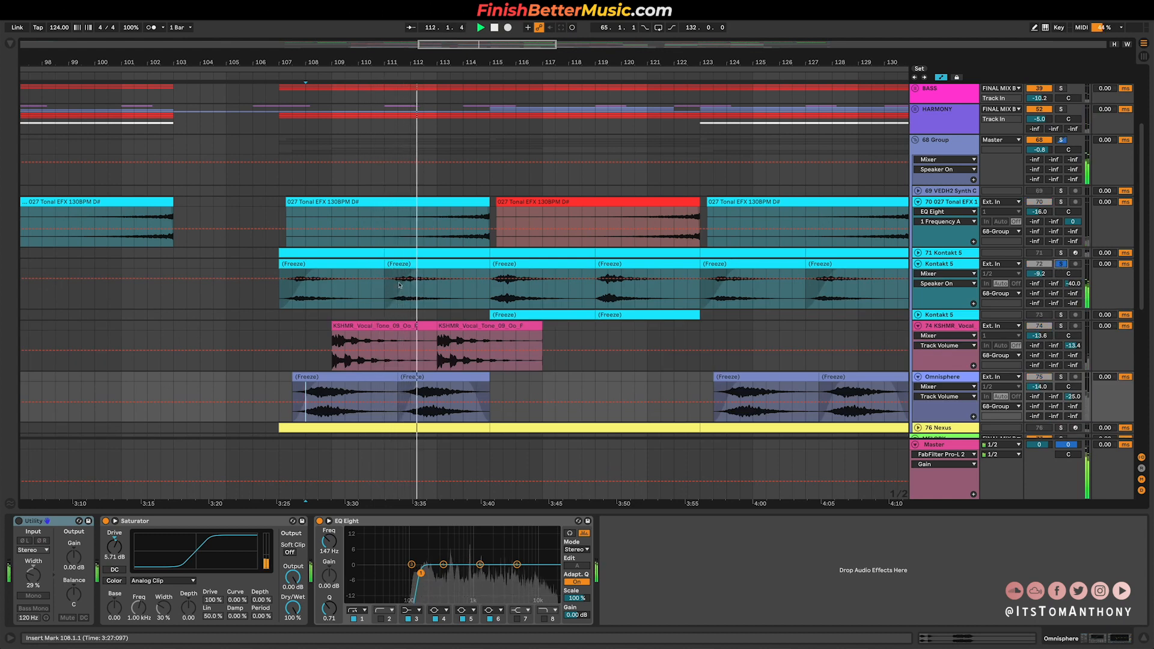
{"action": "left_click", "coordinate": [503, 298]}
{"action": "left_click", "coordinate": [598, 301]}
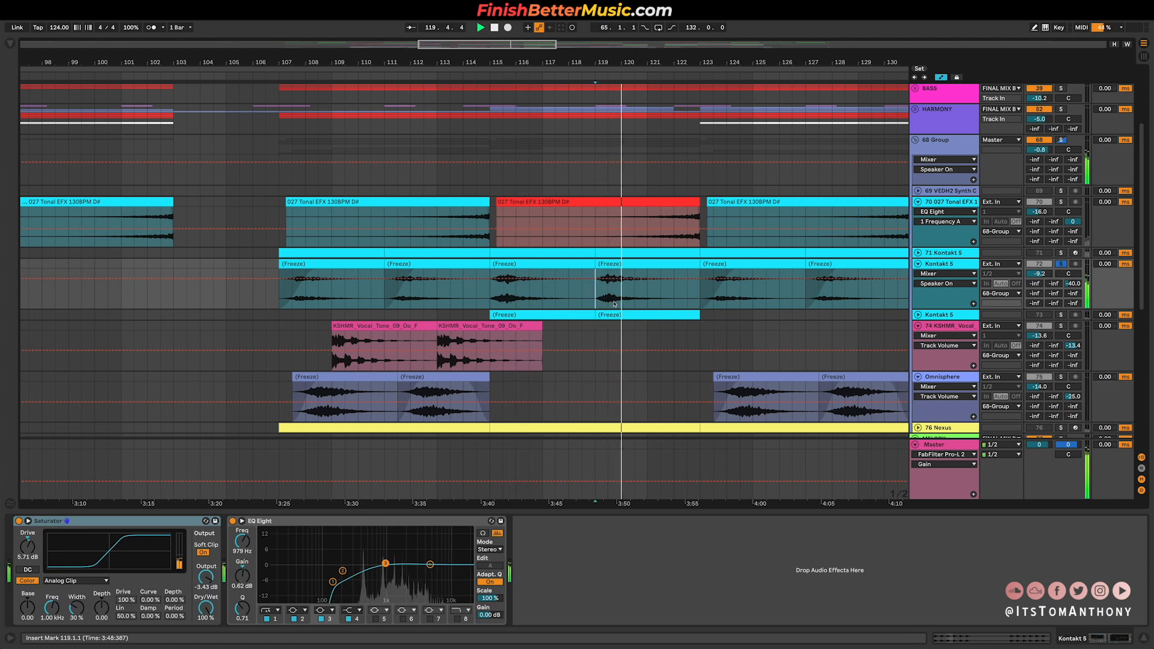
Step: Highlight the KSHMR vocal and Omnisphere clips between bars 107 and 131 to compare where each layer plays
{"action": "scroll", "coordinate": [294, 293], "scroll_direction": "down", "scroll_amount": 3}
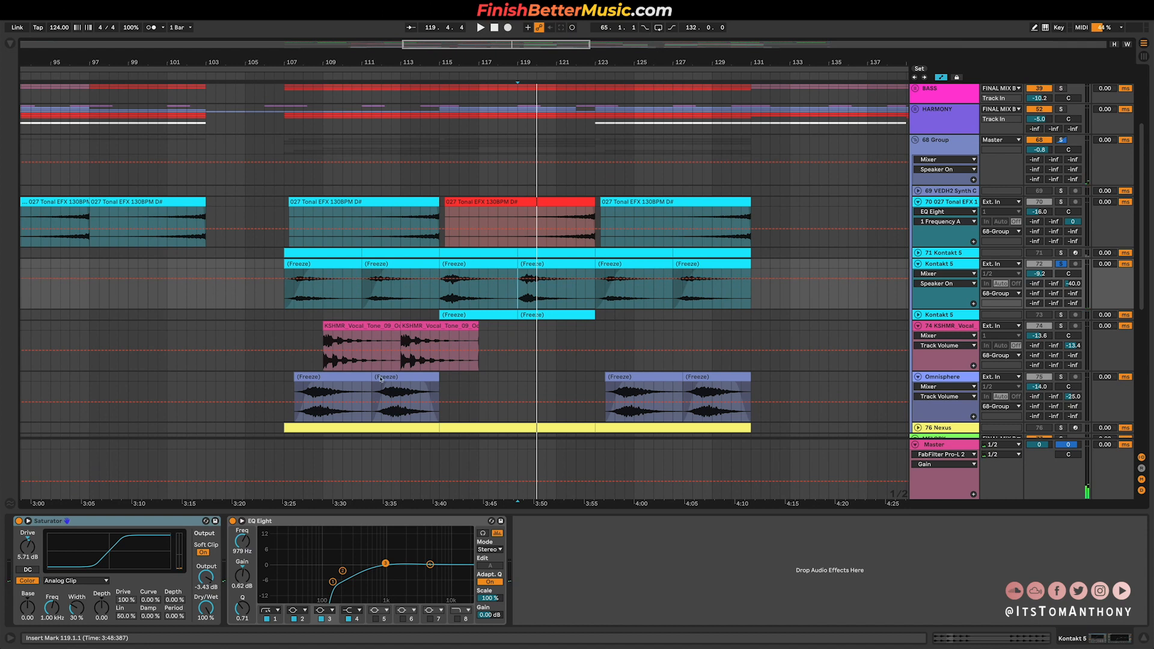
{"action": "mouse_move", "coordinate": [291, 340]}
{"action": "left_mouse_down"}
{"action": "mouse_move", "coordinate": [404, 385]}
{"action": "mouse_move", "coordinate": [474, 386]}
{"action": "left_mouse_up"}
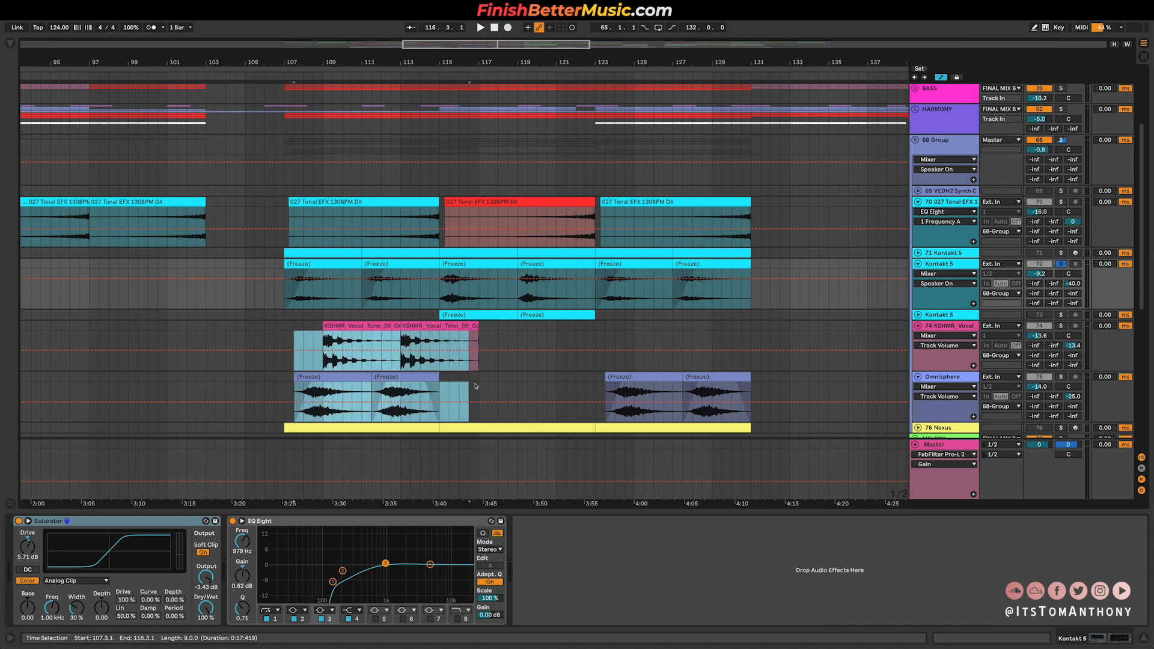
{"action": "left_click", "coordinate": [307, 356]}
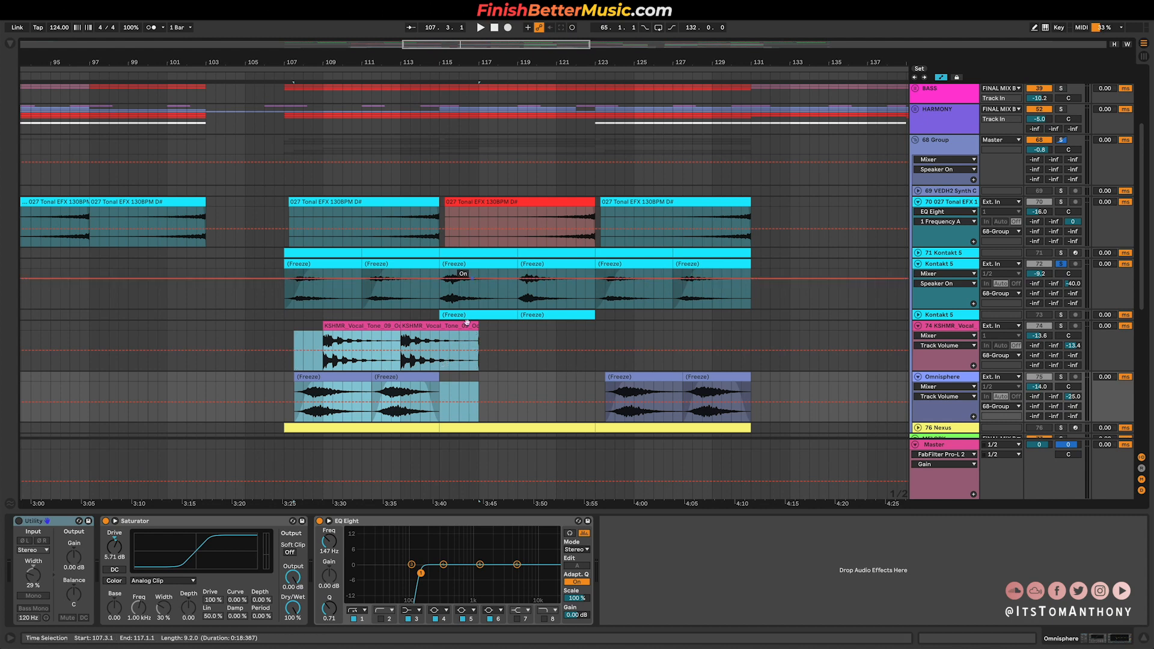
{"action": "left_click", "coordinate": [628, 377]}
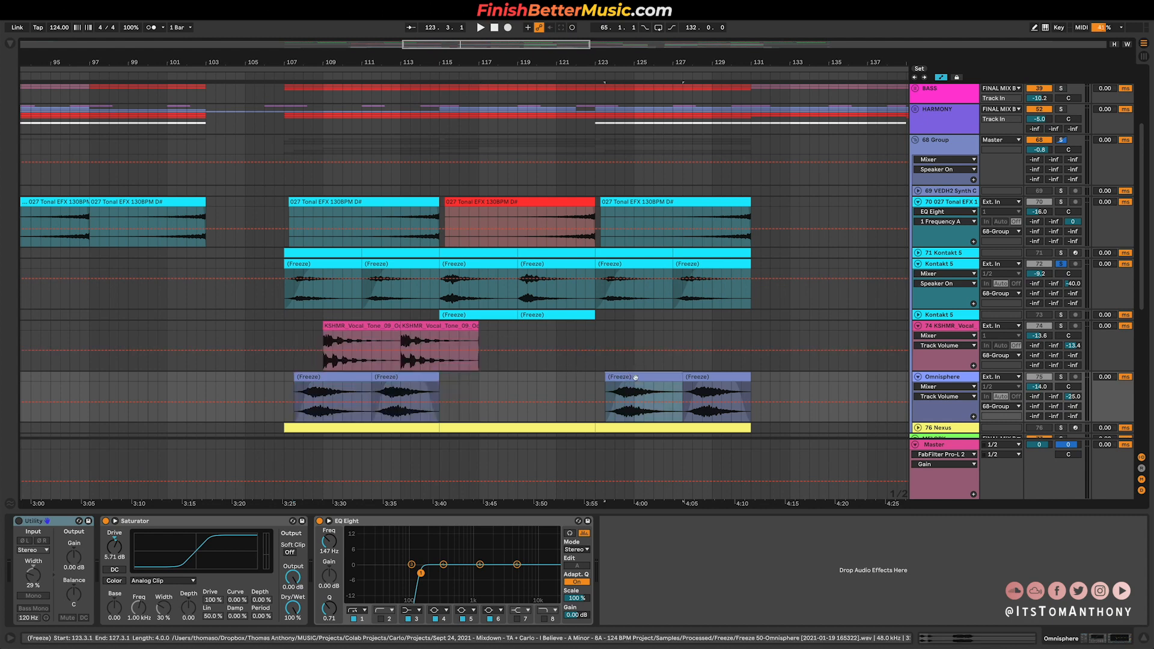
{"action": "left_click", "coordinate": [696, 377]}
{"action": "left_click", "coordinate": [369, 338]}
{"action": "left_click", "coordinate": [430, 325]}
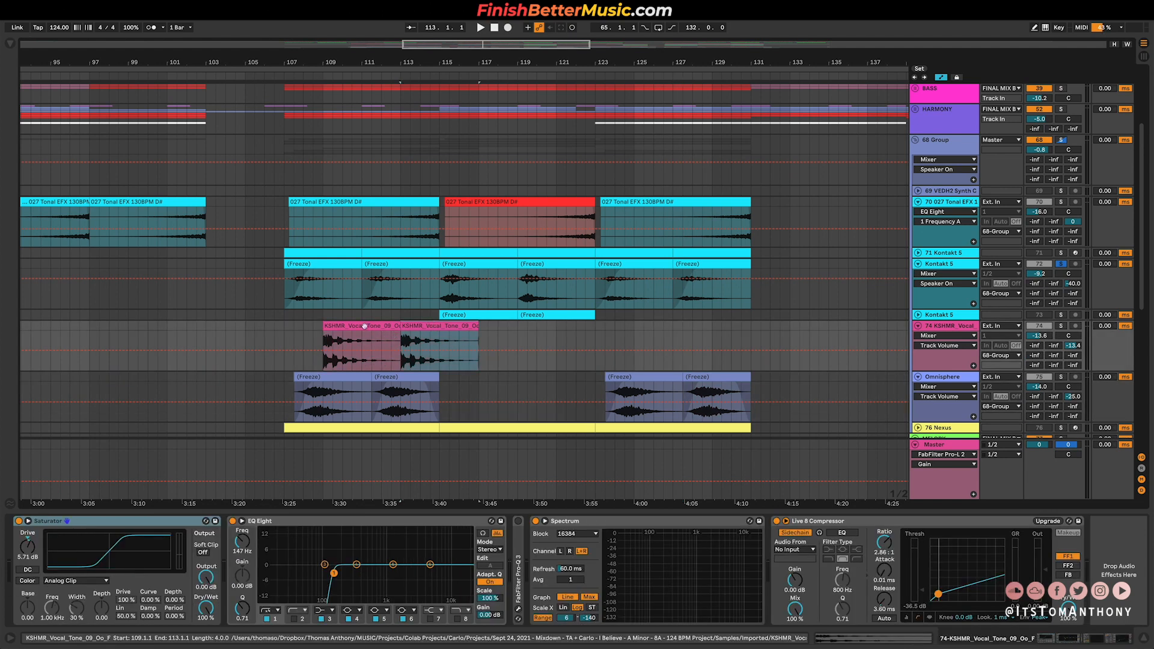
Step: Try a copy of the first KSHMR vocal clip at bar 125, playing the full mix from bar 124
{"action": "left_click_drag", "start_coordinate": [364, 325], "coordinate": [679, 337]}
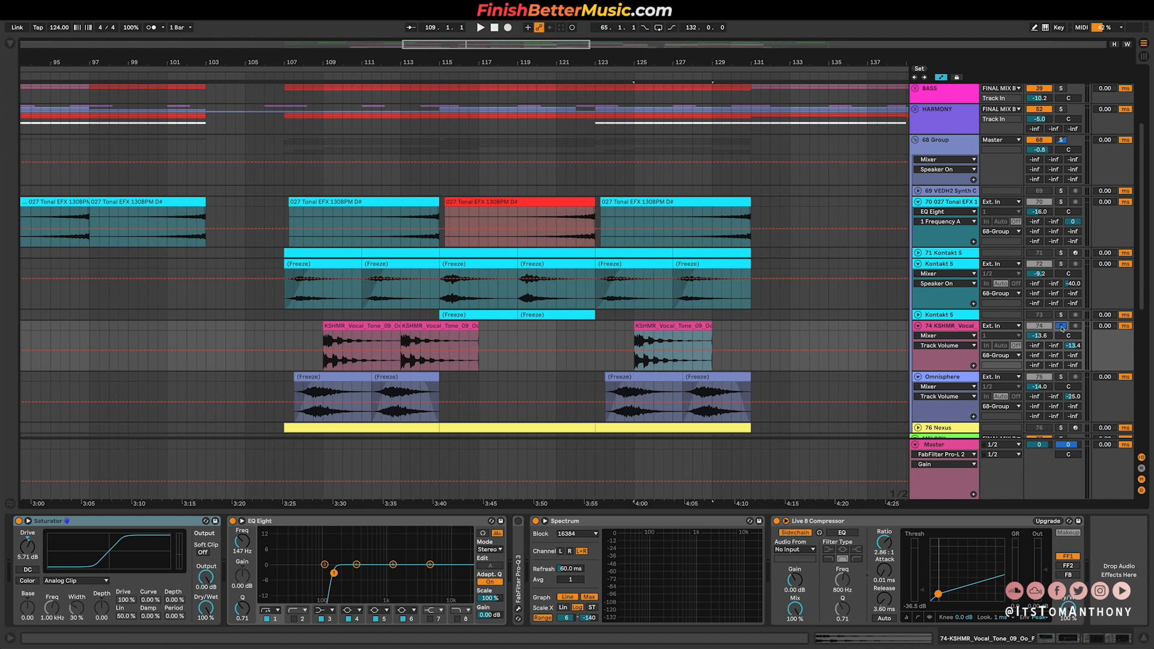
{"action": "left_click", "coordinate": [624, 364]}
{"action": "key", "text": "space"}
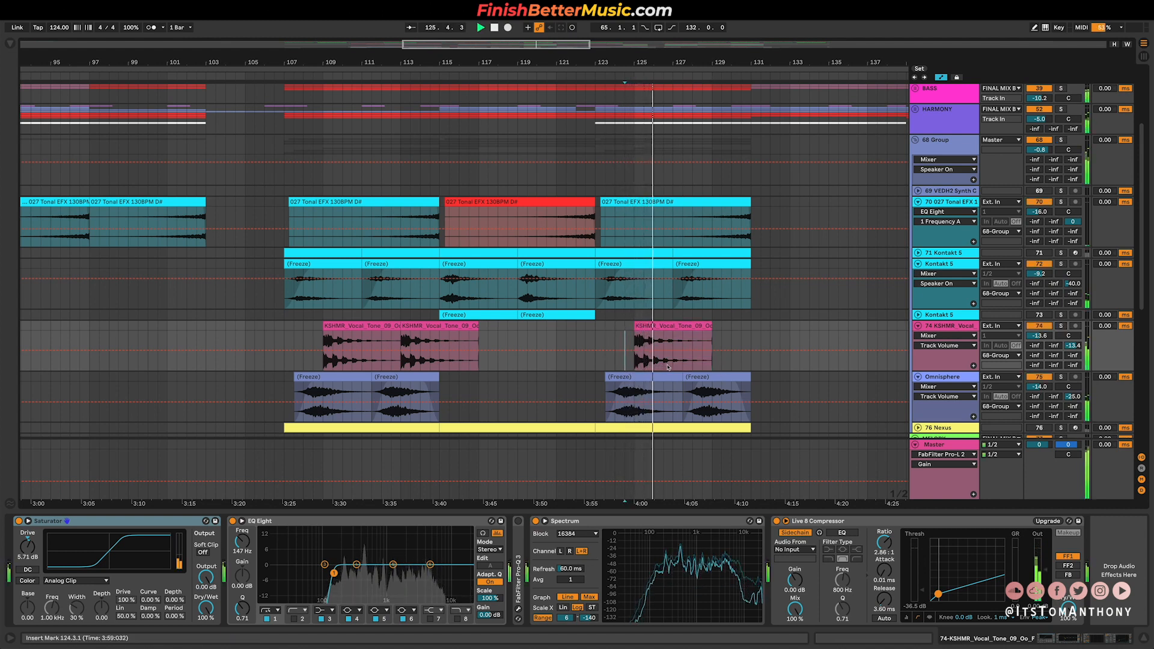
{"action": "key", "text": "ctrl+z"}
{"action": "key", "text": "space"}
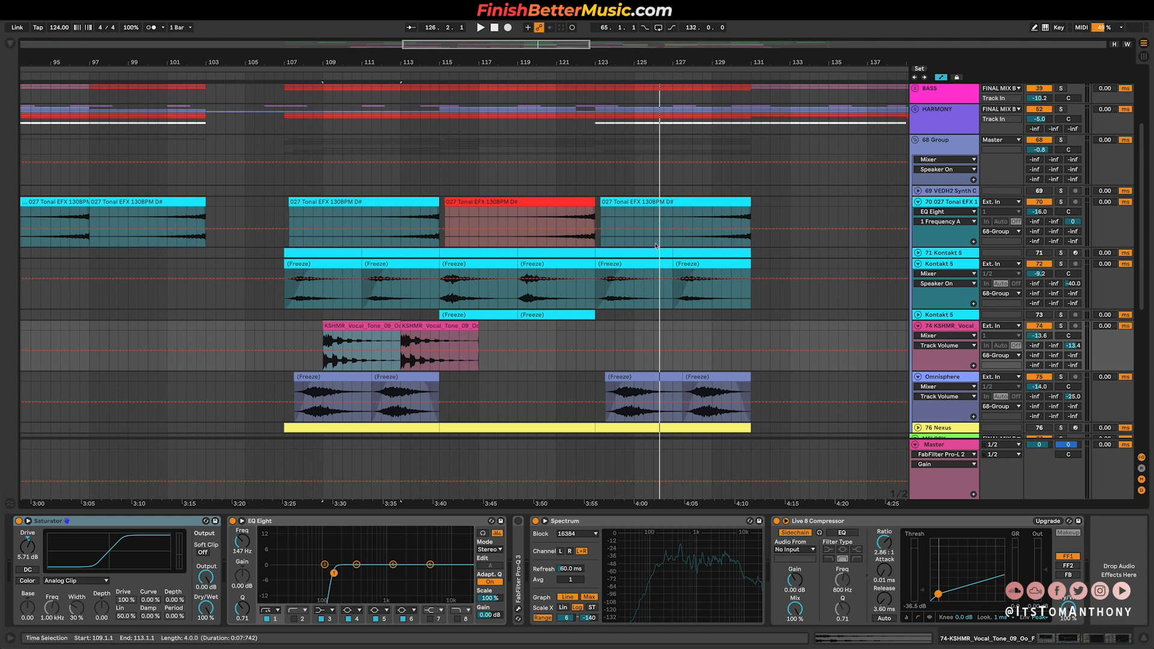
Step: Fold all the tracks inside the 68 Group to review its clips across the song's sections
{"action": "scroll", "coordinate": [656, 245], "scroll_direction": "down", "scroll_amount": 3}
{"action": "scroll", "coordinate": [958, 252], "scroll_direction": "up", "scroll_amount": 1}
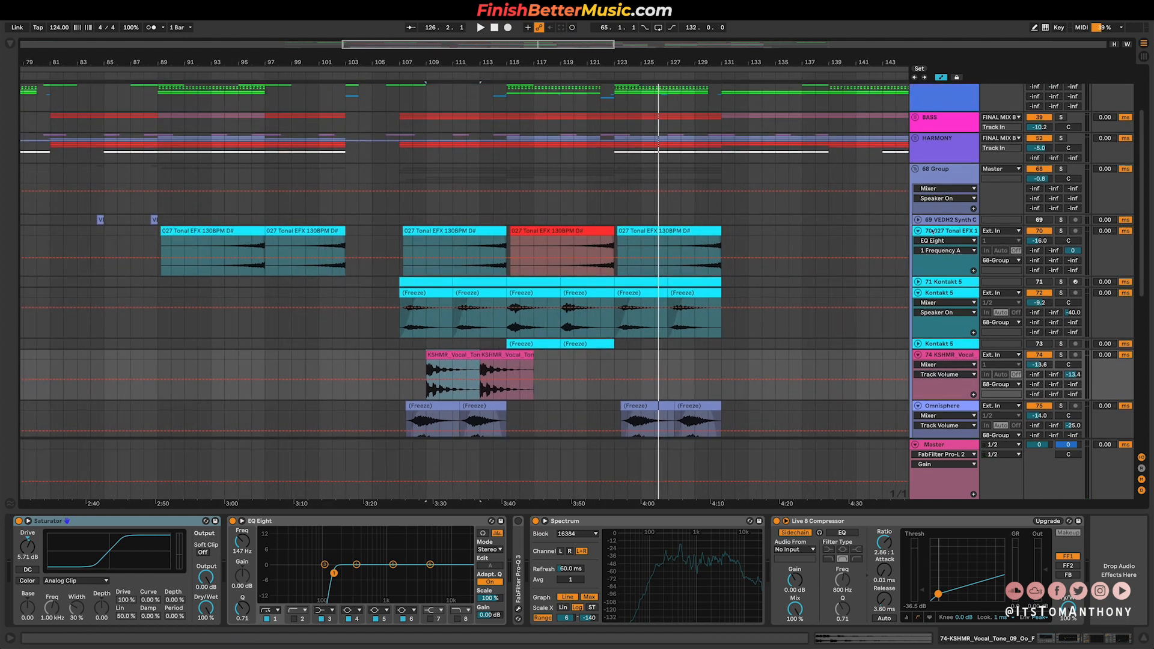
{"action": "left_click", "coordinate": [918, 232], "text": "alt"}
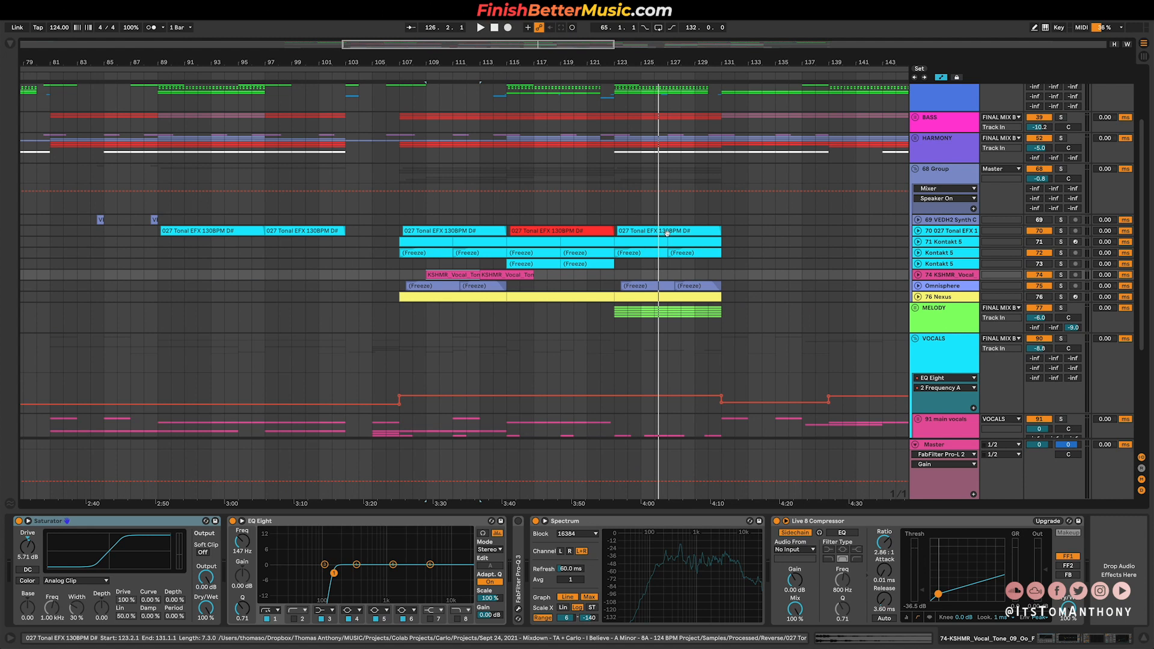
{"action": "scroll", "coordinate": [630, 262], "scroll_direction": "down", "scroll_amount": 3}
{"action": "scroll", "coordinate": [630, 262], "scroll_direction": "right", "scroll_amount": 1}
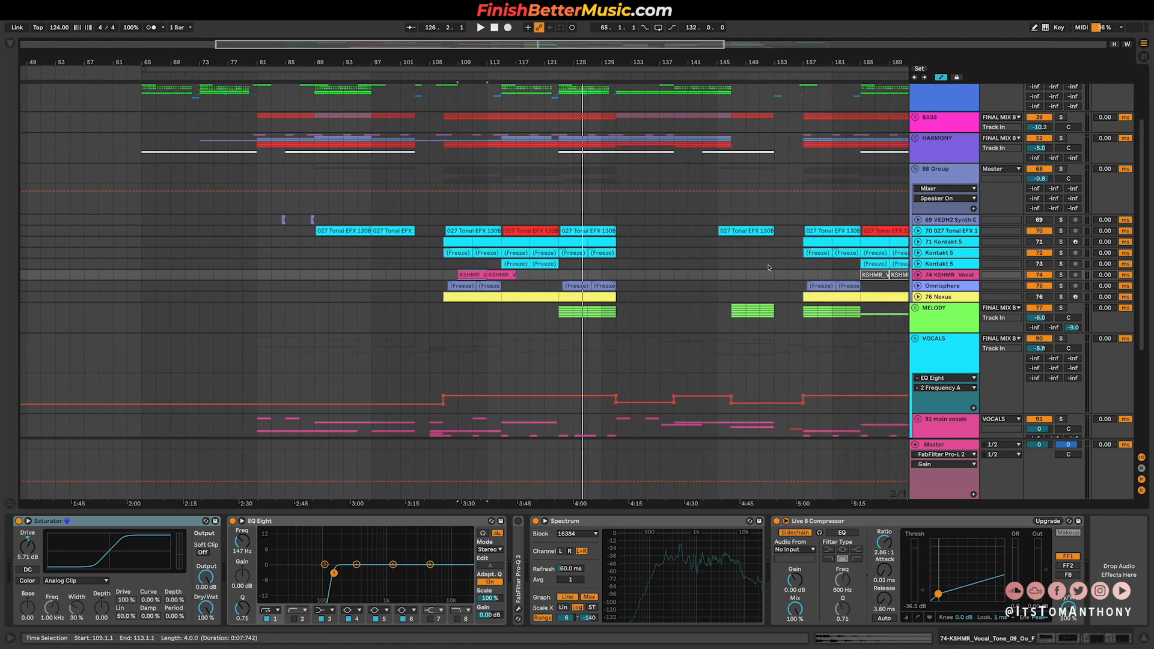
Step: Unfold the 76 Nexus track and play it soloed from bar 107, and collapse the 68 Group
{"action": "scroll", "coordinate": [936, 274], "scroll_direction": "down", "scroll_amount": 1}
{"action": "scroll", "coordinate": [936, 274], "scroll_direction": "right", "scroll_amount": 1}
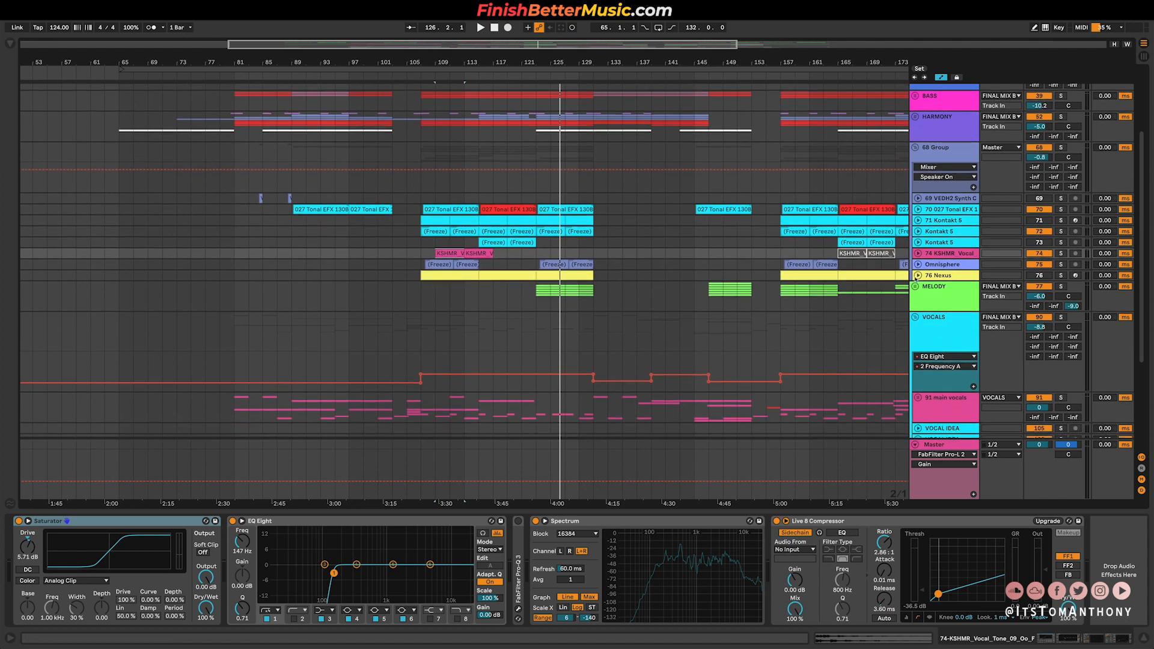
{"action": "left_click", "coordinate": [918, 275]}
{"action": "left_click", "coordinate": [421, 297]}
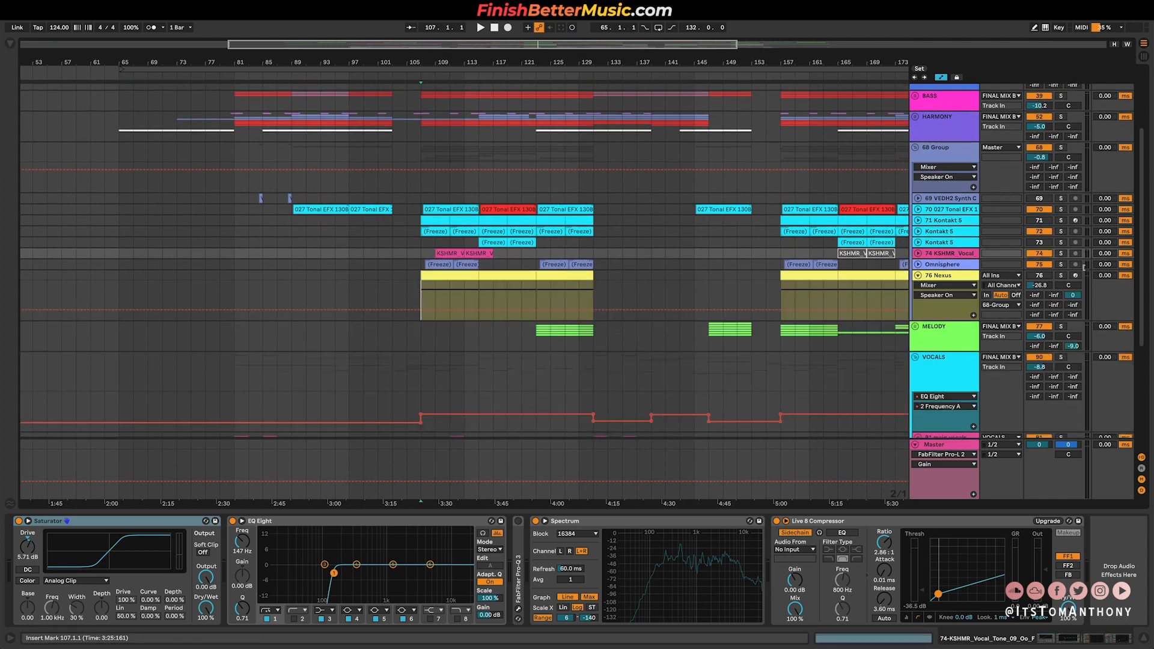
{"action": "key", "text": "space"}
{"action": "left_click", "coordinate": [1062, 276]}
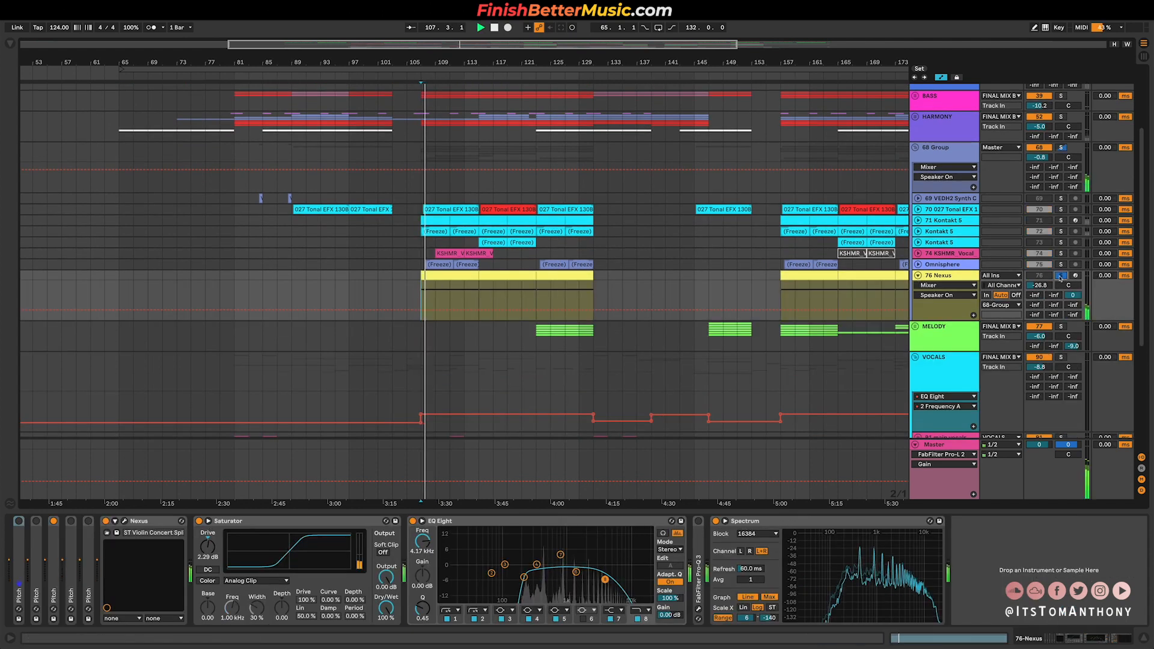
{"action": "key", "text": "space"}
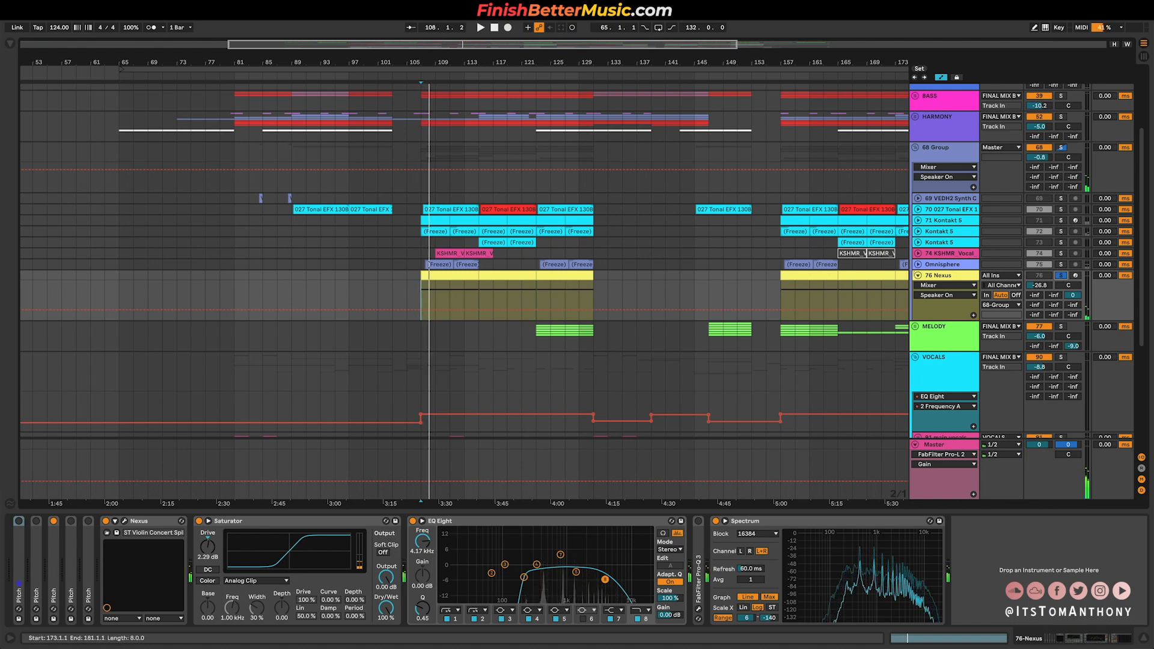
{"action": "left_click", "coordinate": [915, 148]}
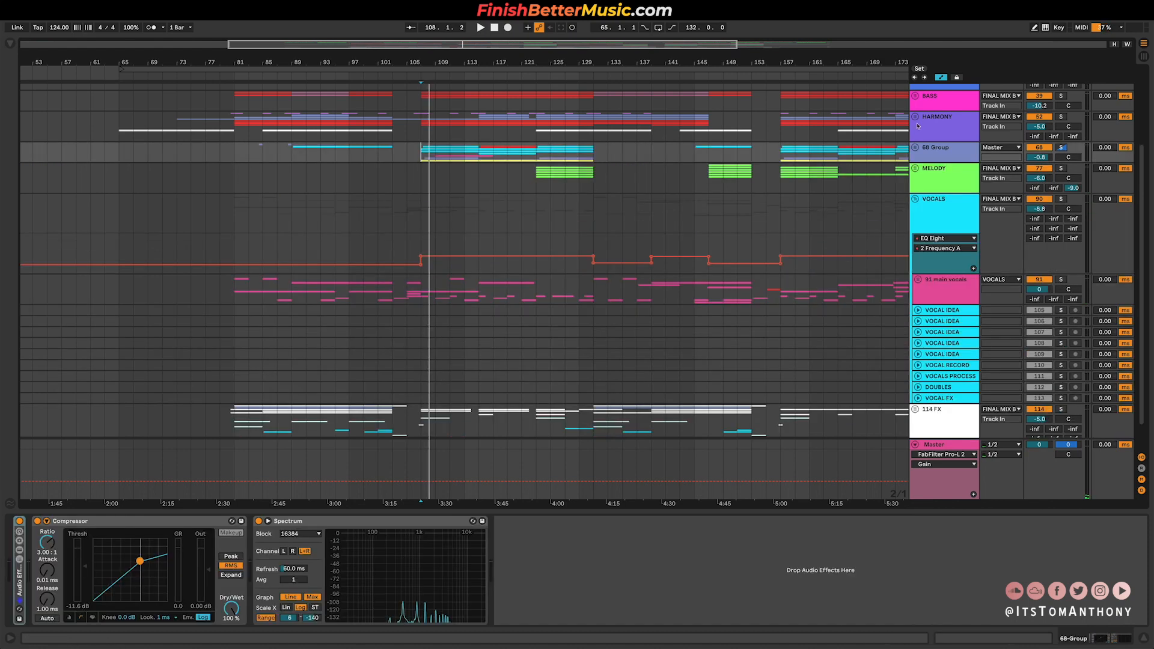
Step: Unfold the 63 FX track in the HARMONY group and play its High String Loop soloed from bar 123
{"action": "scroll", "coordinate": [490, 309], "scroll_direction": "down", "scroll_amount": 10}
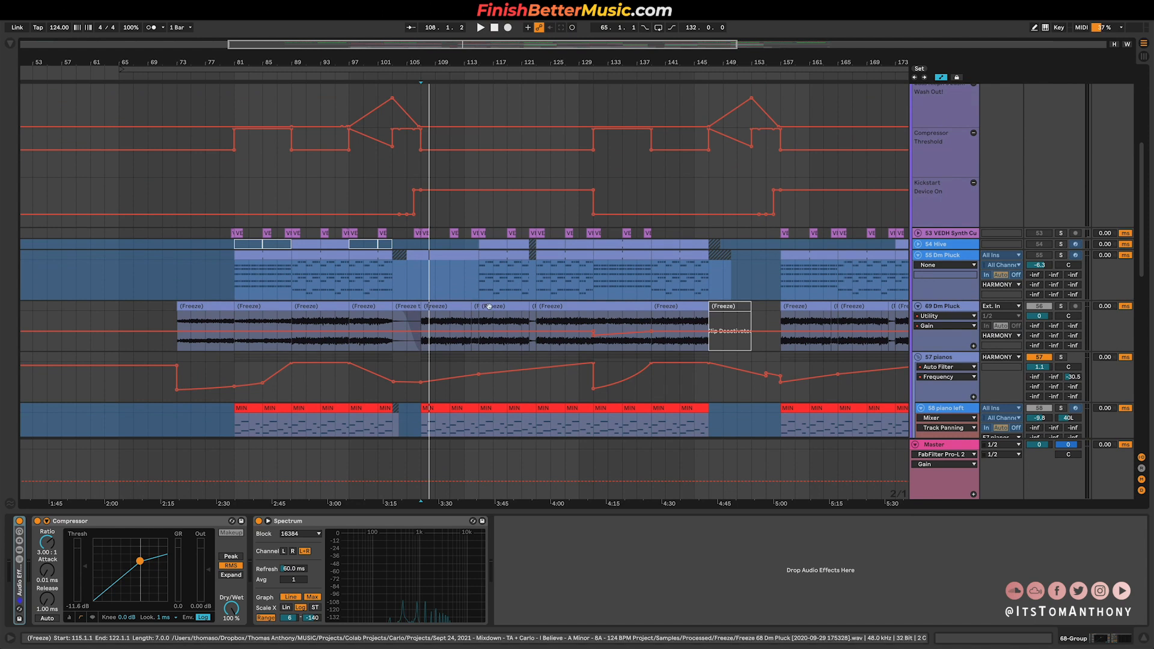
{"action": "scroll", "coordinate": [490, 309], "scroll_direction": "down", "scroll_amount": 3}
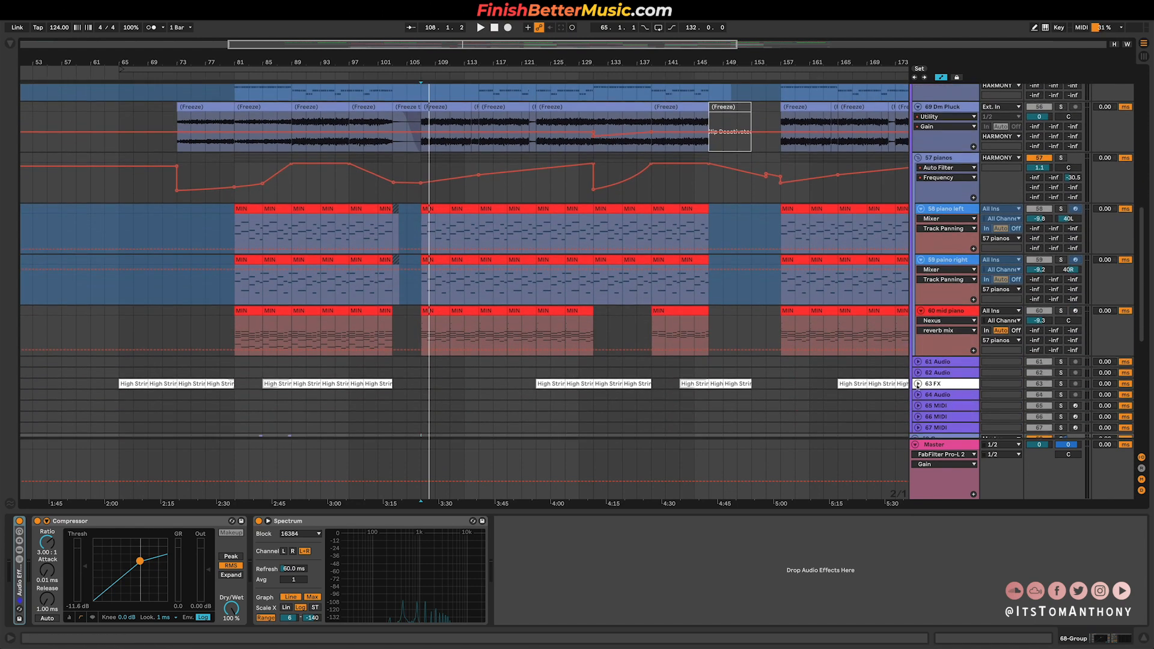
{"action": "left_click", "coordinate": [918, 384]}
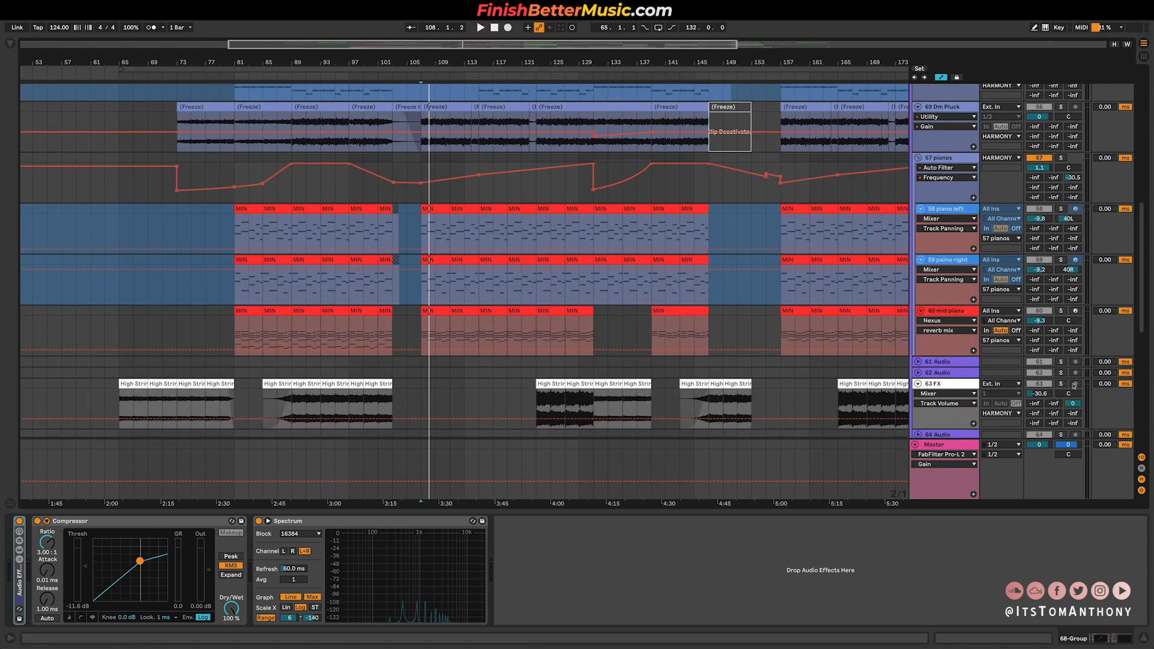
{"action": "left_click", "coordinate": [540, 404]}
{"action": "key", "text": "space"}
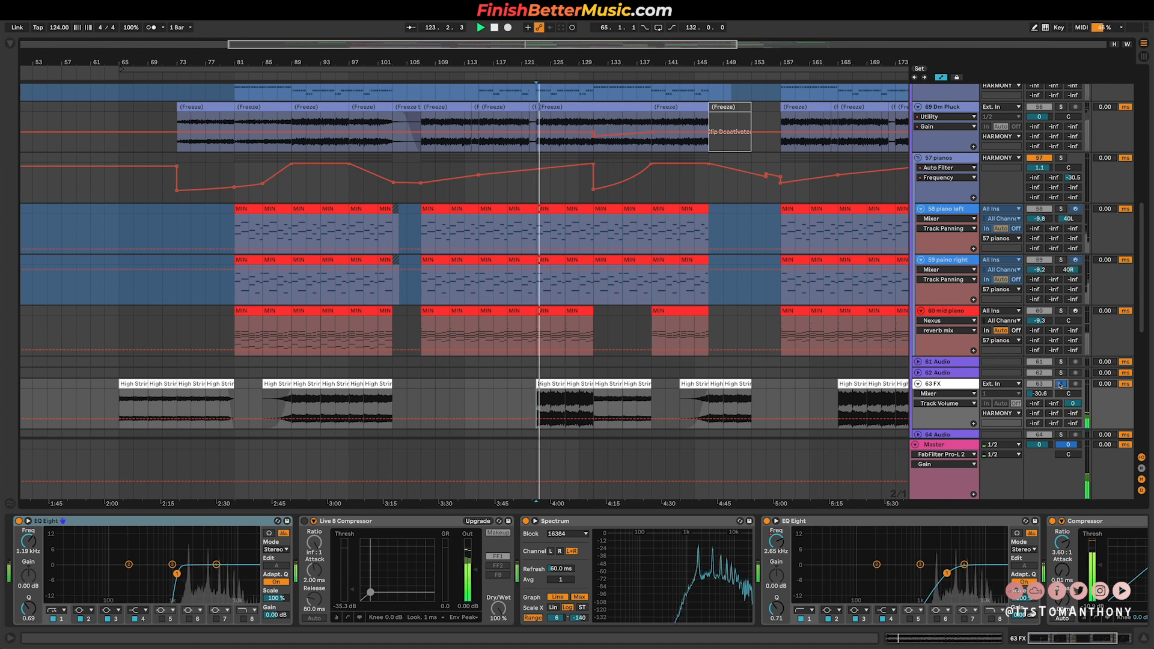
Step: Clear the 63 FX solo and play the full mix from bar 91
{"action": "left_click", "coordinate": [1061, 383]}
{"action": "left_click", "coordinate": [302, 407]}
{"action": "key", "text": "space"}
{"action": "key", "text": "space"}
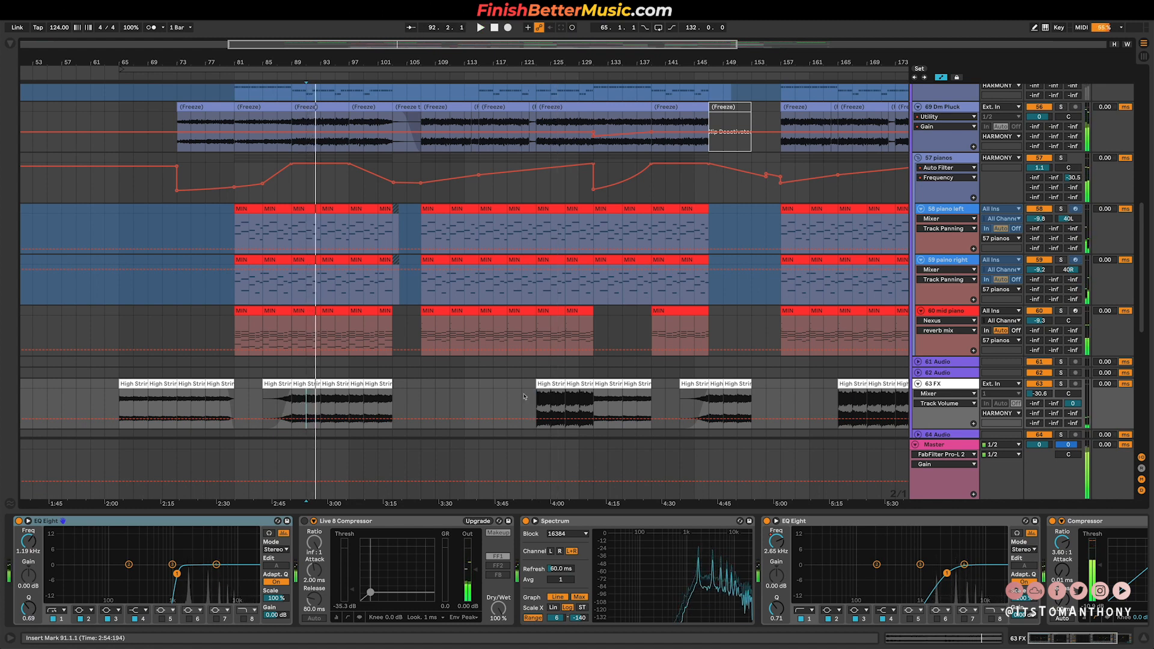
Step: Expand the MELODY group and examine its guitar, harp, piano and bell clips starting at bar 123
{"action": "scroll", "coordinate": [339, 302], "scroll_direction": "down", "scroll_amount": 3}
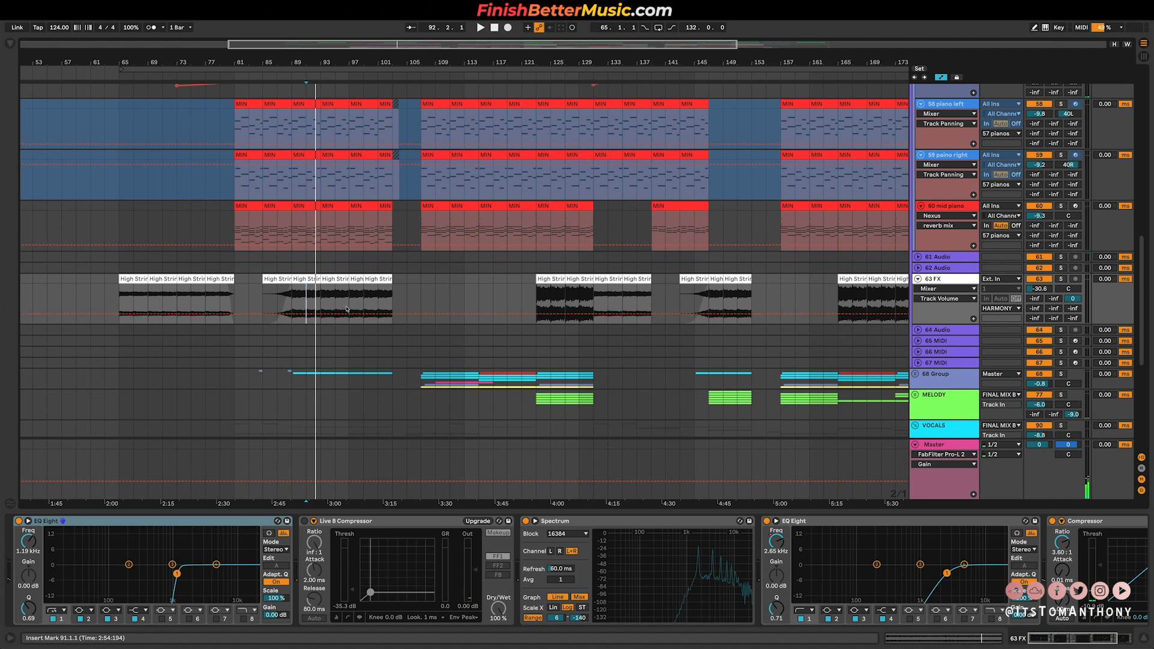
{"action": "scroll", "coordinate": [350, 309], "scroll_direction": "down", "scroll_amount": 4}
{"action": "left_click", "coordinate": [937, 280]}
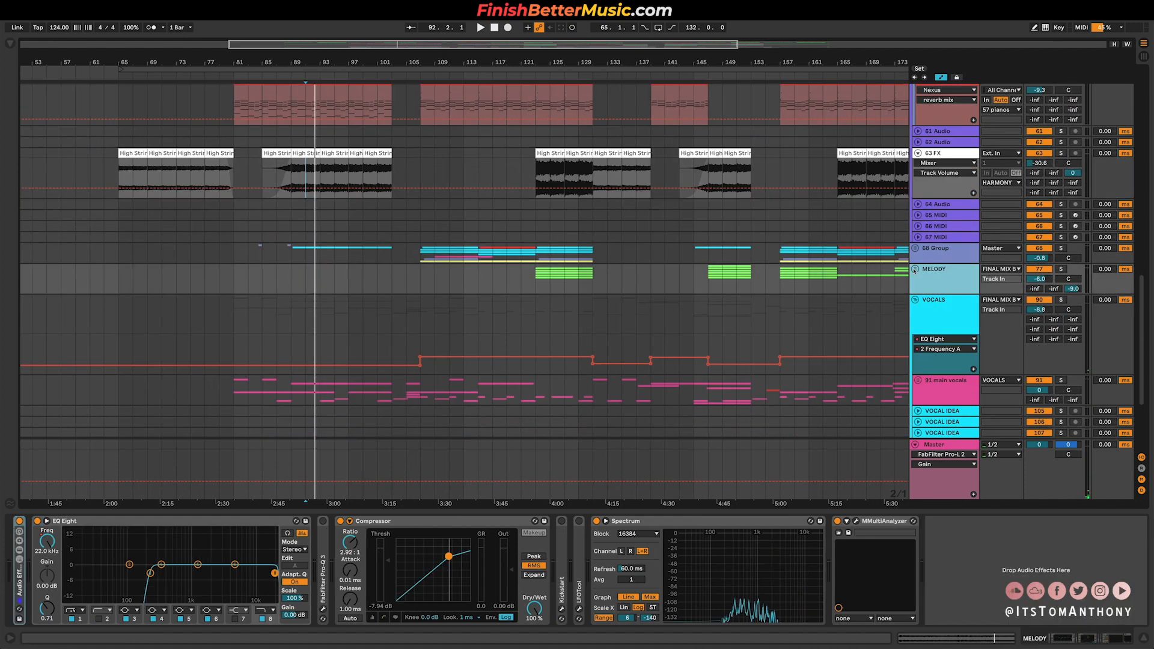
{"action": "key", "text": "Right"}
{"action": "scroll", "coordinate": [585, 307], "scroll_direction": "up", "scroll_amount": 5}
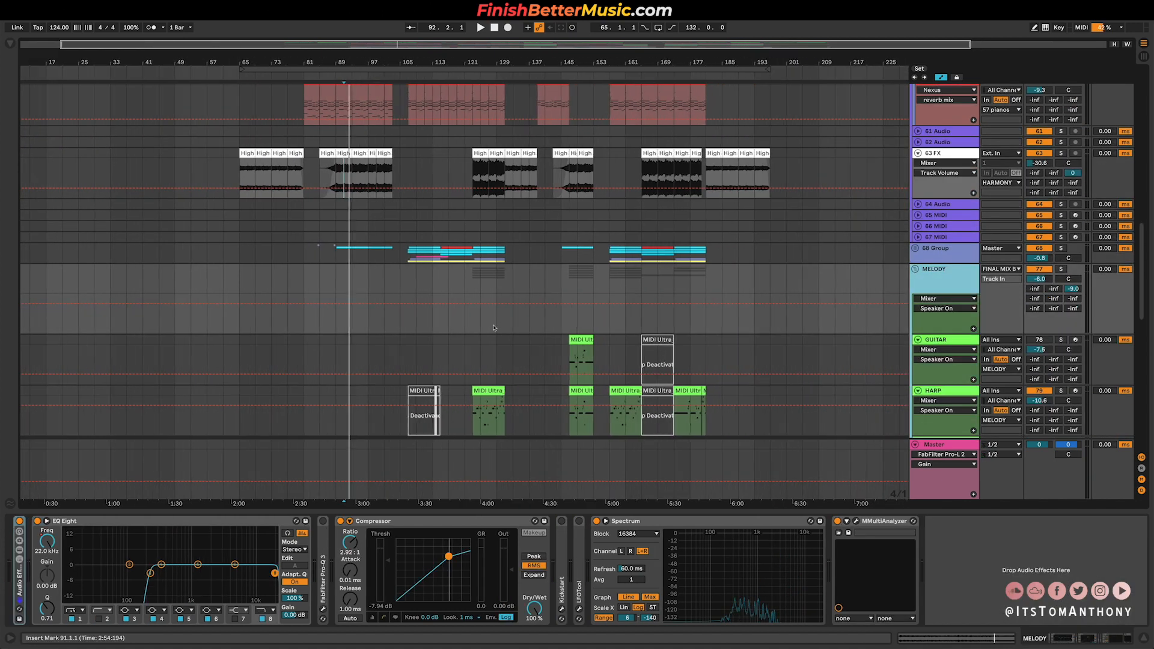
{"action": "scroll", "coordinate": [448, 409], "scroll_direction": "up", "scroll_amount": 3}
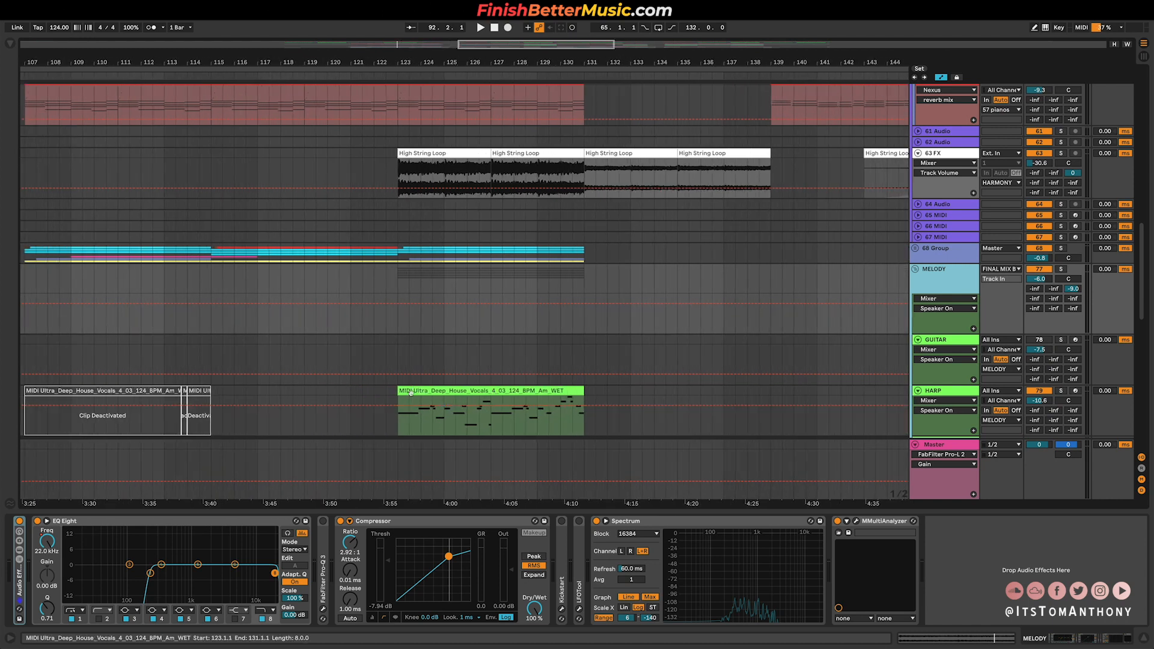
{"action": "scroll", "coordinate": [460, 394], "scroll_direction": "down", "scroll_amount": 2}
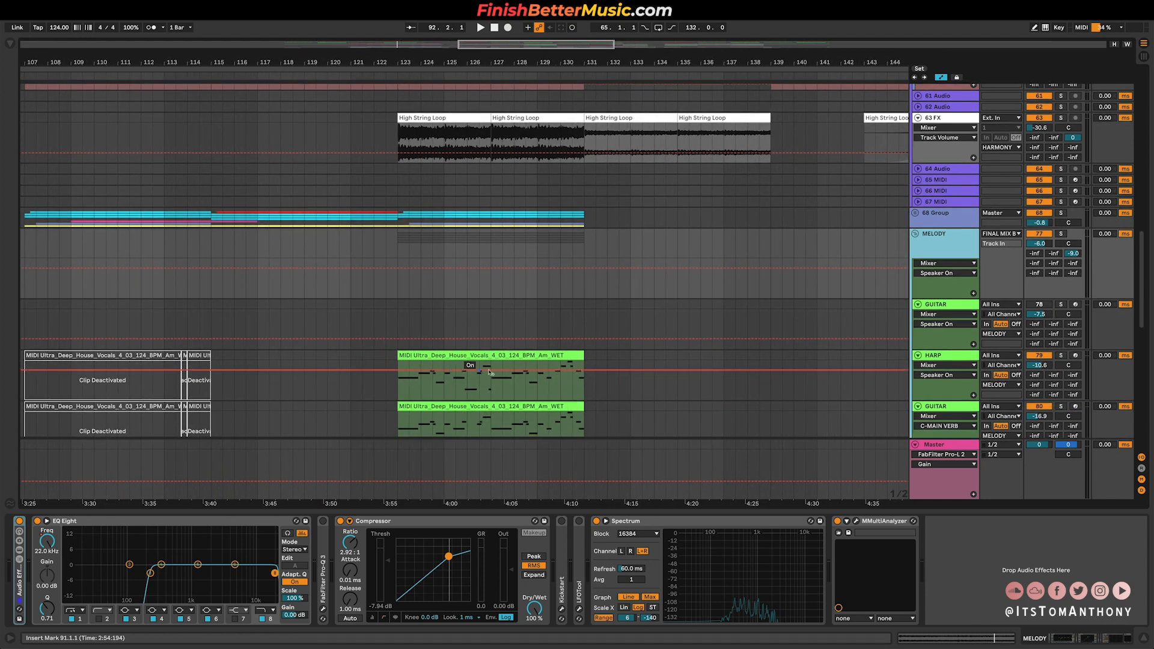
{"action": "scroll", "coordinate": [452, 381], "scroll_direction": "down", "scroll_amount": 5}
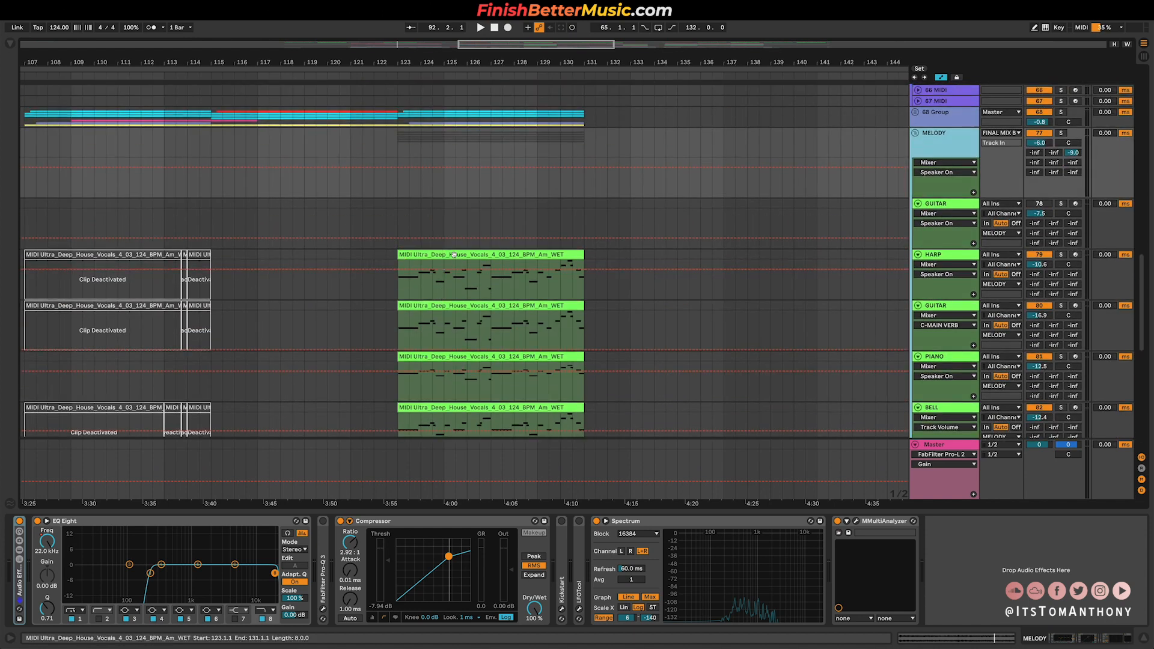
Step: Select the HARP track's clip at bar 123 and play it with the HARP track soloed
{"action": "right_click", "coordinate": [454, 254]}
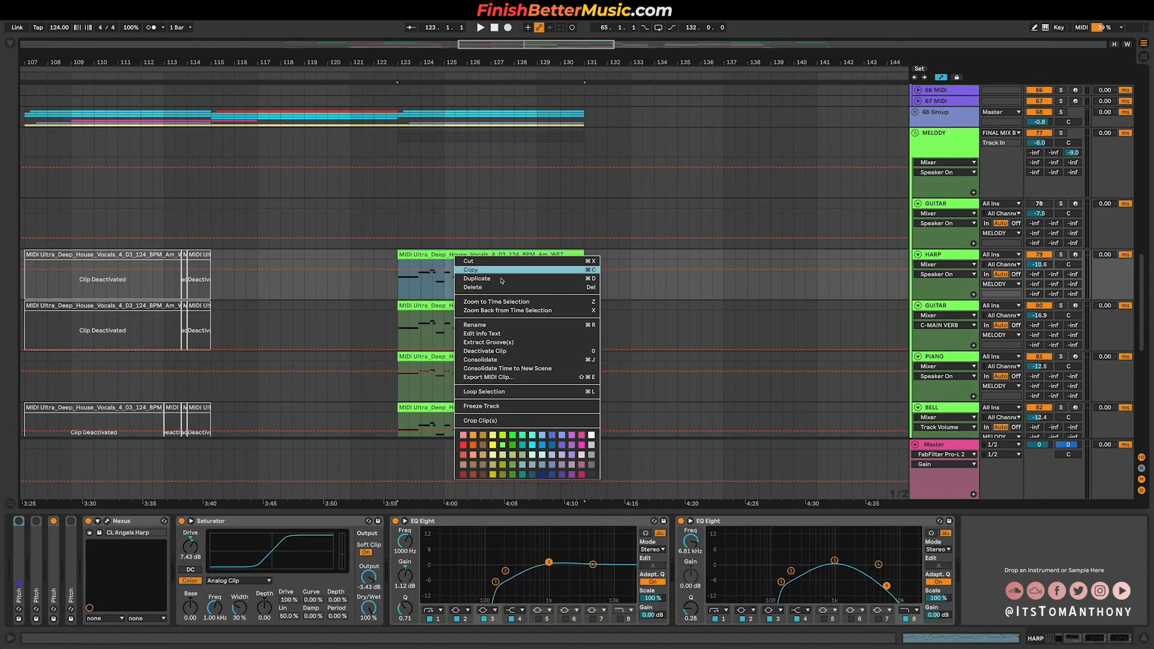
{"action": "left_click", "coordinate": [420, 251]}
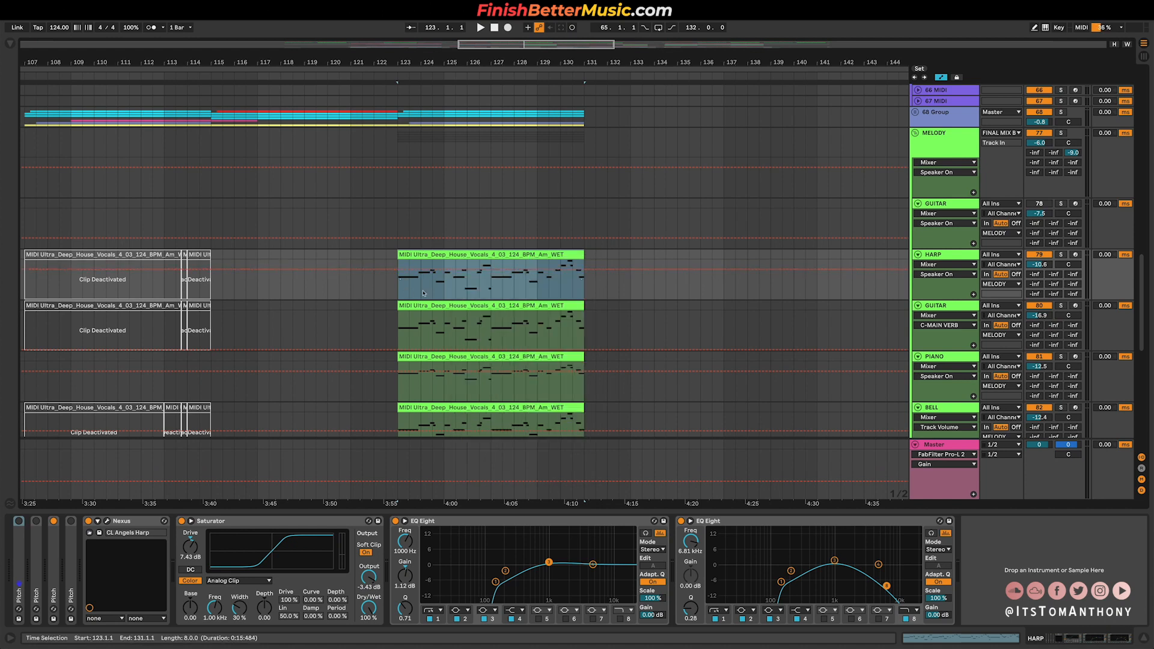
{"action": "scroll", "coordinate": [540, 333], "scroll_direction": "down", "scroll_amount": 5}
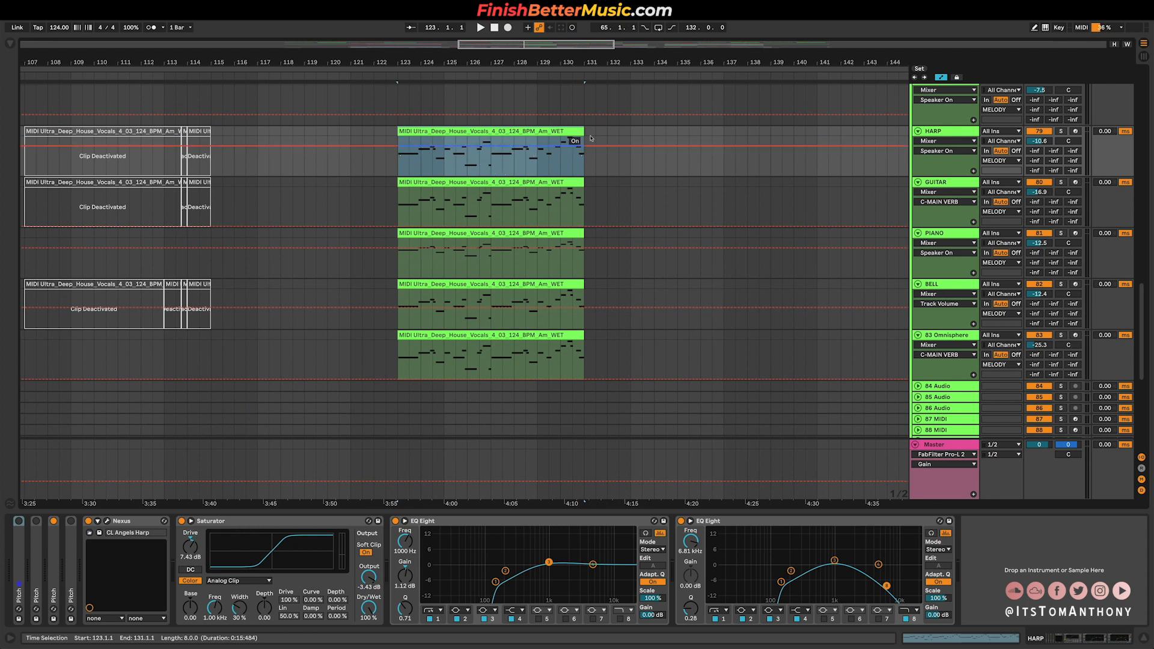
{"action": "key", "text": "space"}
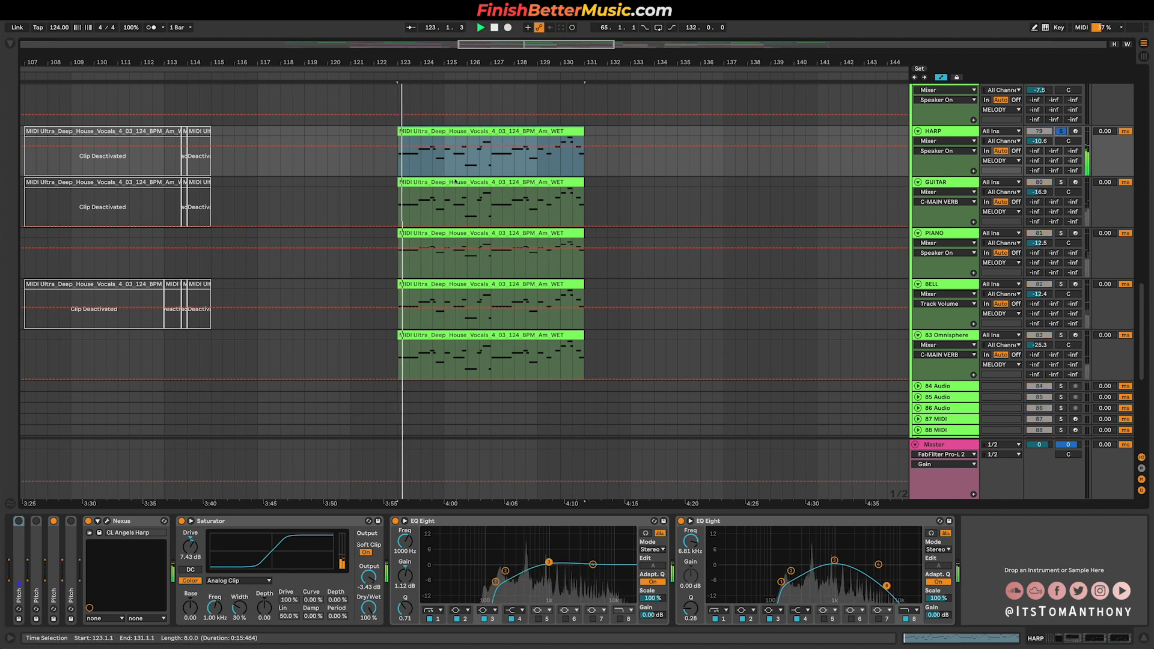
Step: Solo the GUITAR track numbered 80 and play it from bar 123
{"action": "scroll", "coordinate": [577, 231], "scroll_direction": "up", "scroll_amount": 2}
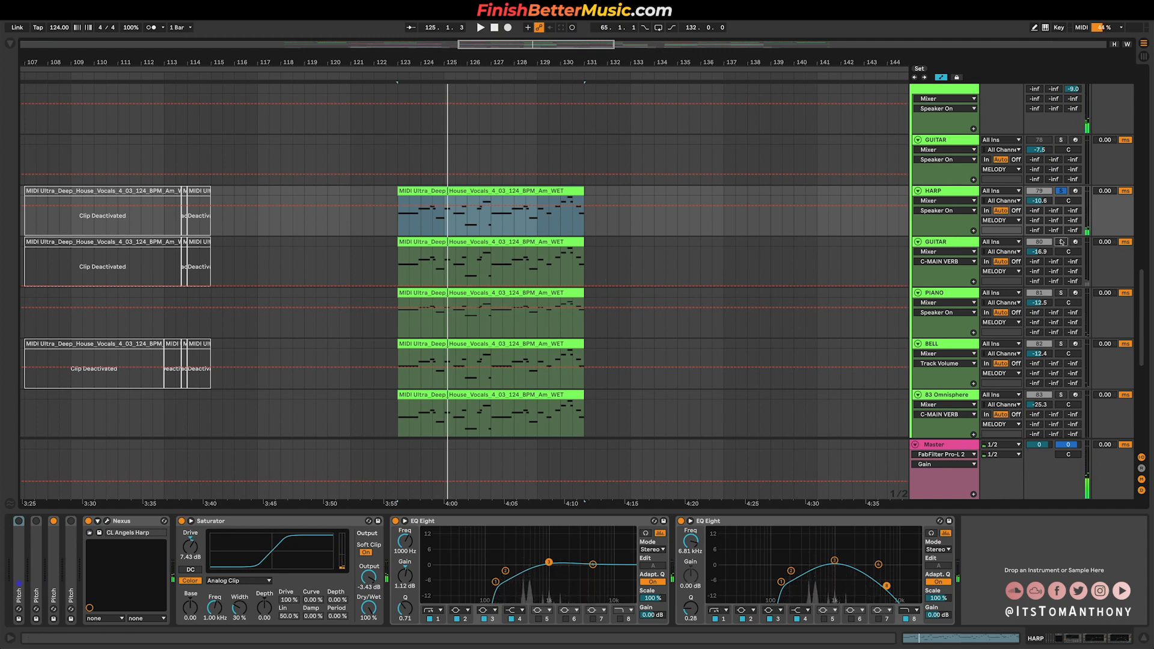
{"action": "left_click", "coordinate": [1061, 241]}
{"action": "key", "text": "space"}
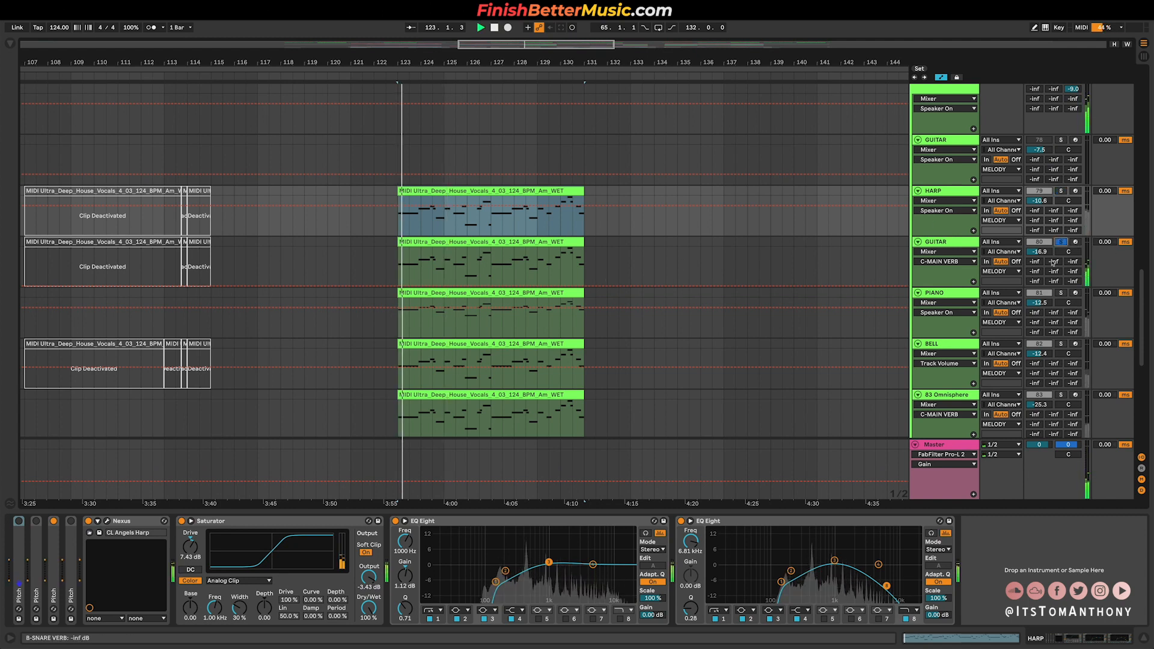
Step: Play the PIANO track and the BELL track from bar 123, each soloed on its own
{"action": "left_click", "coordinate": [1061, 293]}
{"action": "key", "text": "space"}
{"action": "key", "text": "space"}
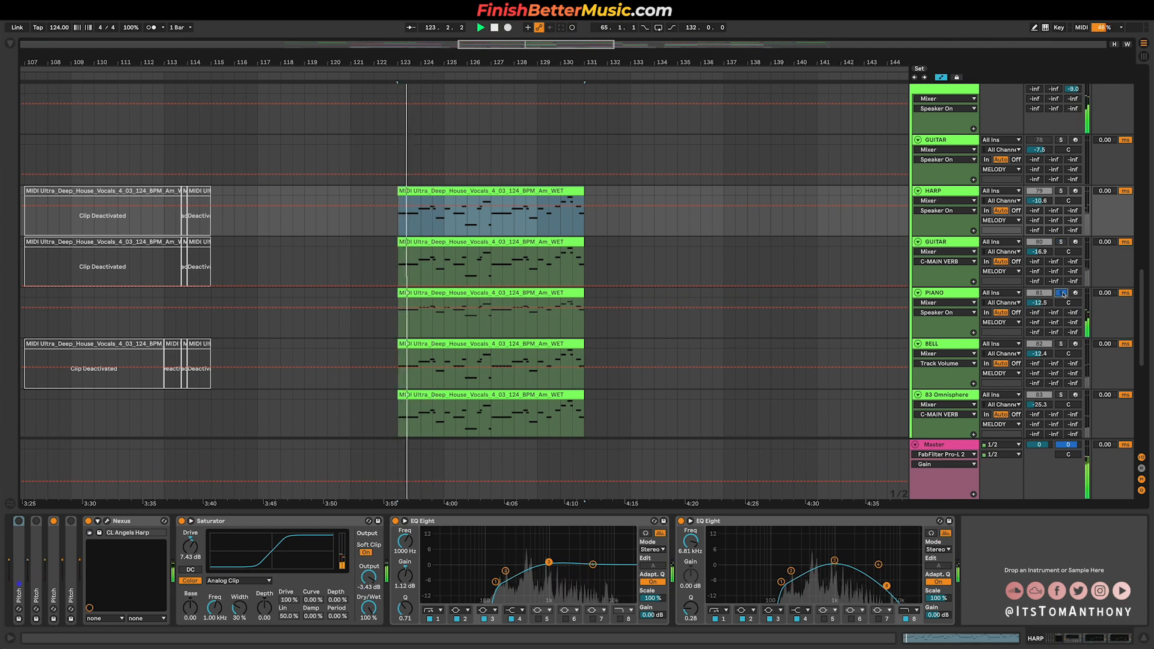
{"action": "left_click", "coordinate": [1062, 344]}
{"action": "key", "text": "space"}
{"action": "key", "text": "space"}
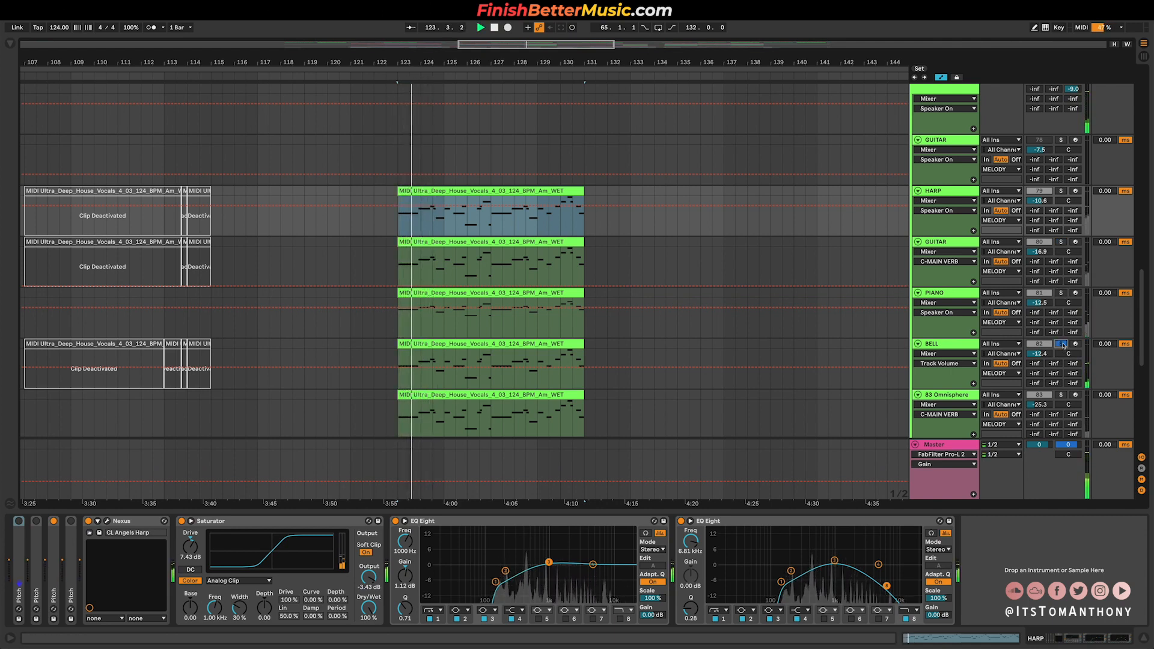
Step: Solo the 83 Omnisphere track during playback, and finish by soloing the whole MELODY group
{"action": "left_click", "coordinate": [1062, 395]}
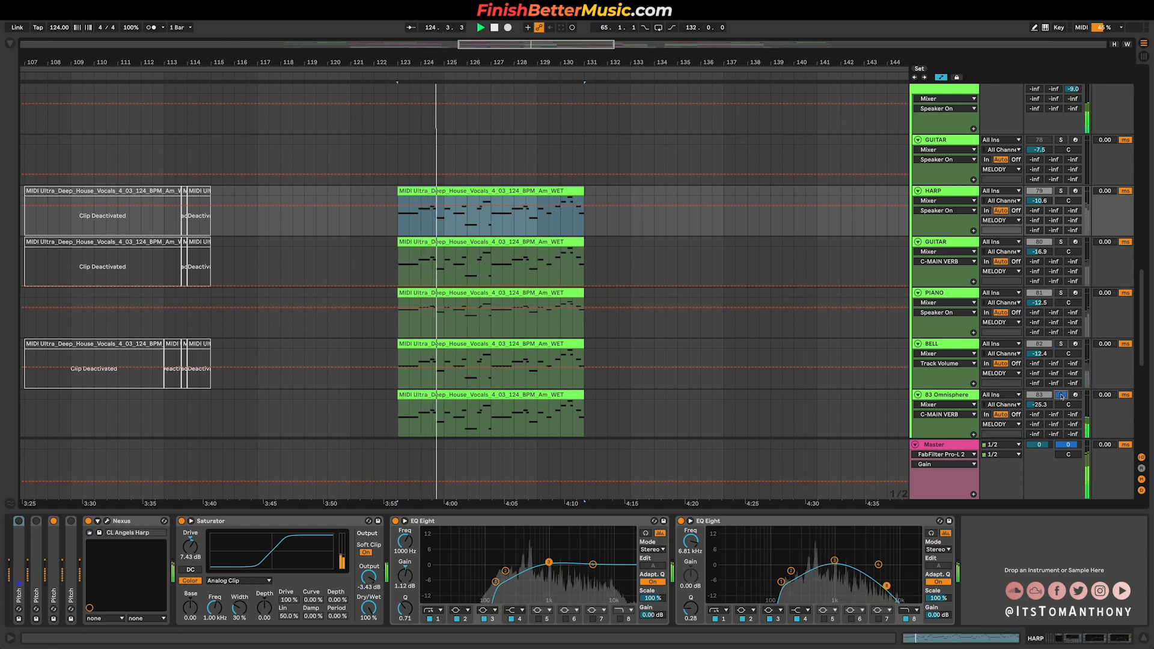
{"action": "scroll", "coordinate": [1040, 262], "scroll_direction": "up", "scroll_amount": 3}
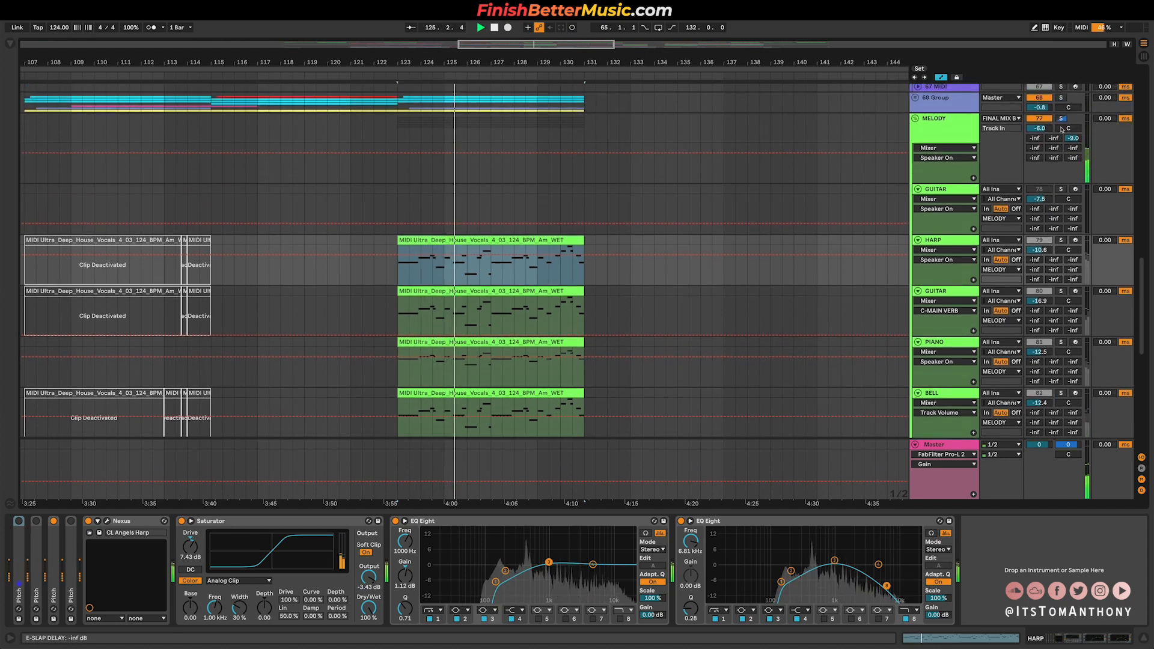
{"action": "left_click", "coordinate": [1062, 118]}
{"action": "key", "text": "space"}
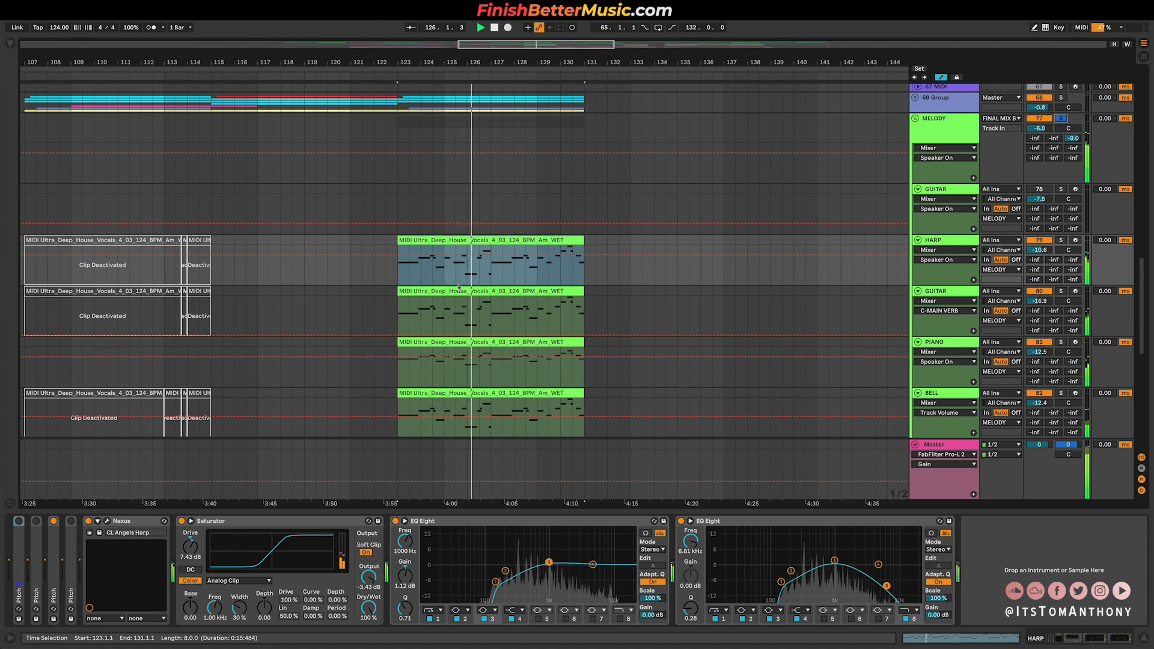
Step: Fold all the tracks inside the MELODY group and unfold only HARP to compare its clips across sections
{"action": "scroll", "coordinate": [386, 243], "scroll_direction": "down", "scroll_amount": 3}
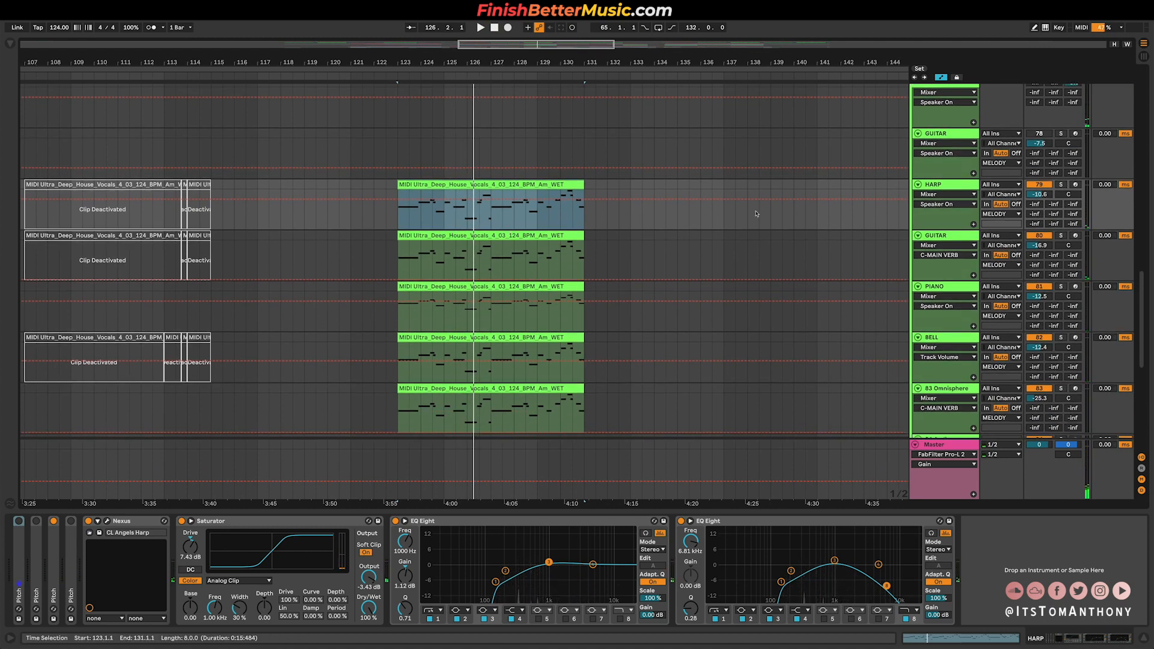
{"action": "scroll", "coordinate": [726, 234], "scroll_direction": "up", "scroll_amount": 3}
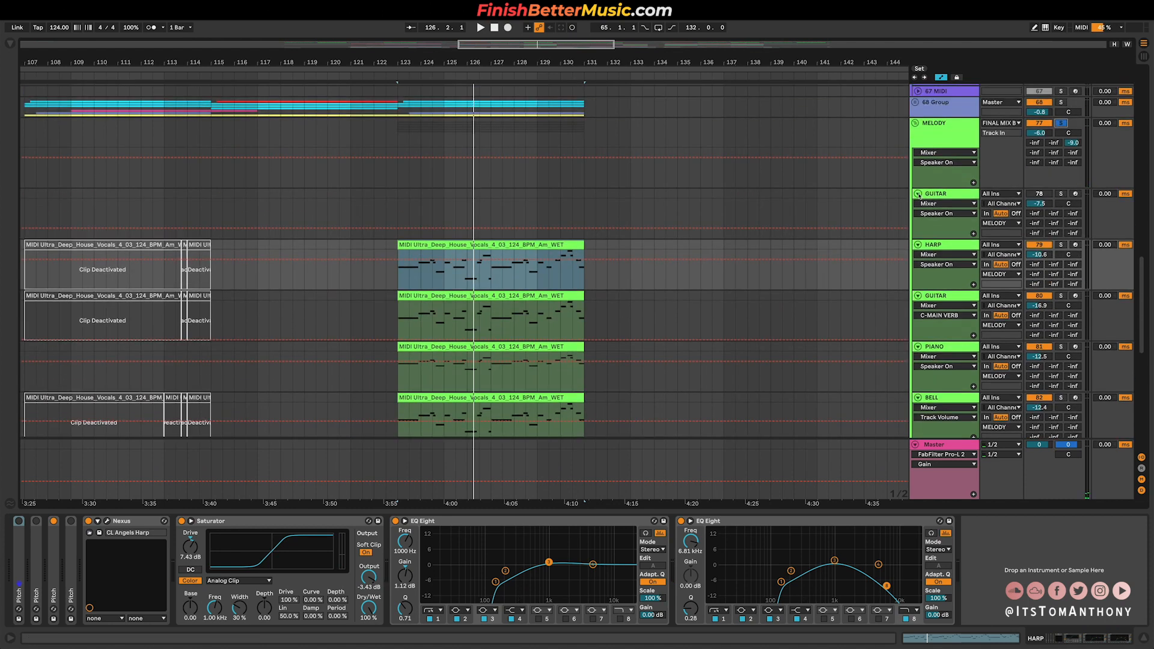
{"action": "left_click", "coordinate": [918, 194], "text": "alt"}
{"action": "scroll", "coordinate": [791, 195], "scroll_direction": "down", "scroll_amount": 3}
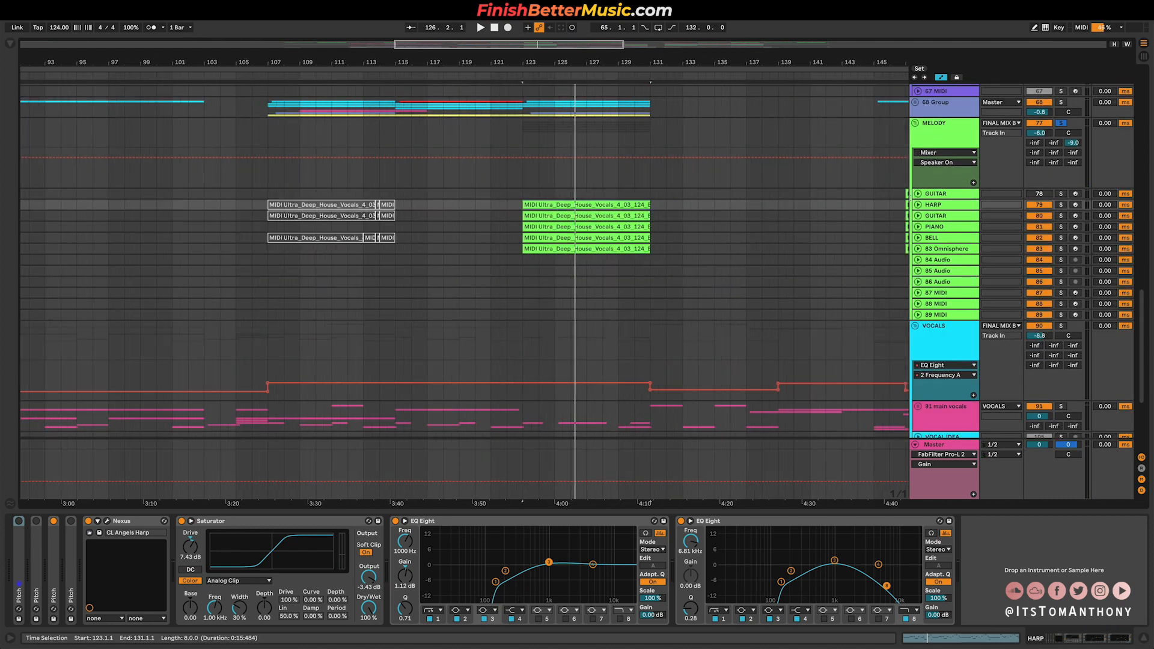
{"action": "left_click", "coordinate": [918, 205]}
{"action": "scroll", "coordinate": [824, 203], "scroll_direction": "down", "scroll_amount": 3}
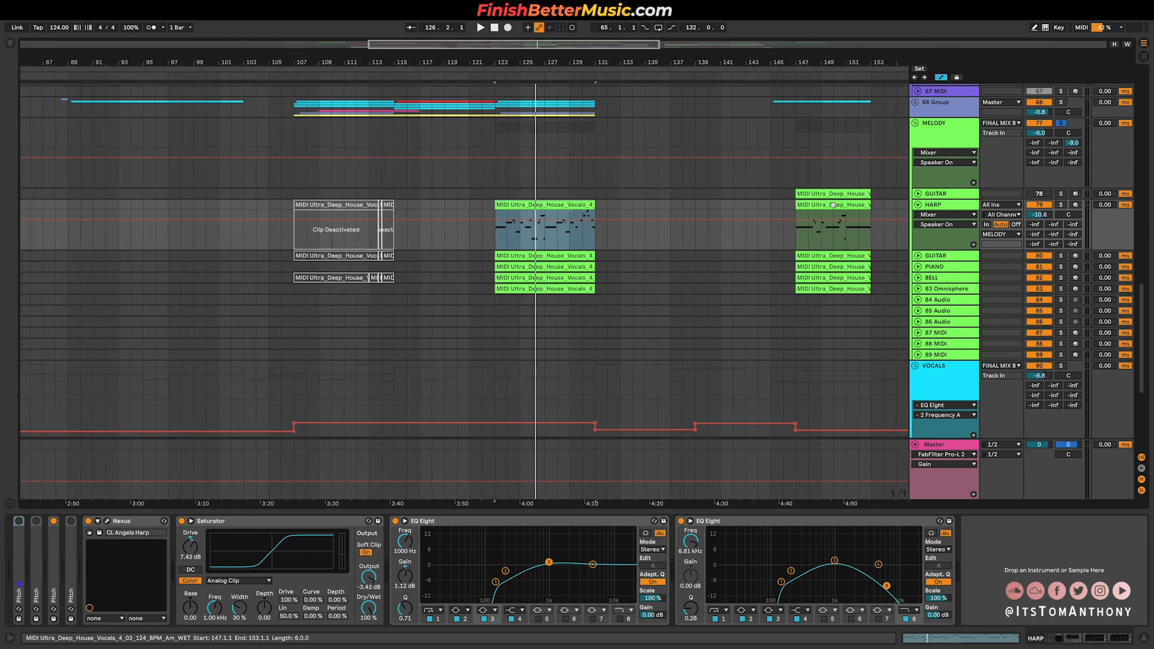
{"action": "scroll", "coordinate": [824, 203], "scroll_direction": "right", "scroll_amount": 5}
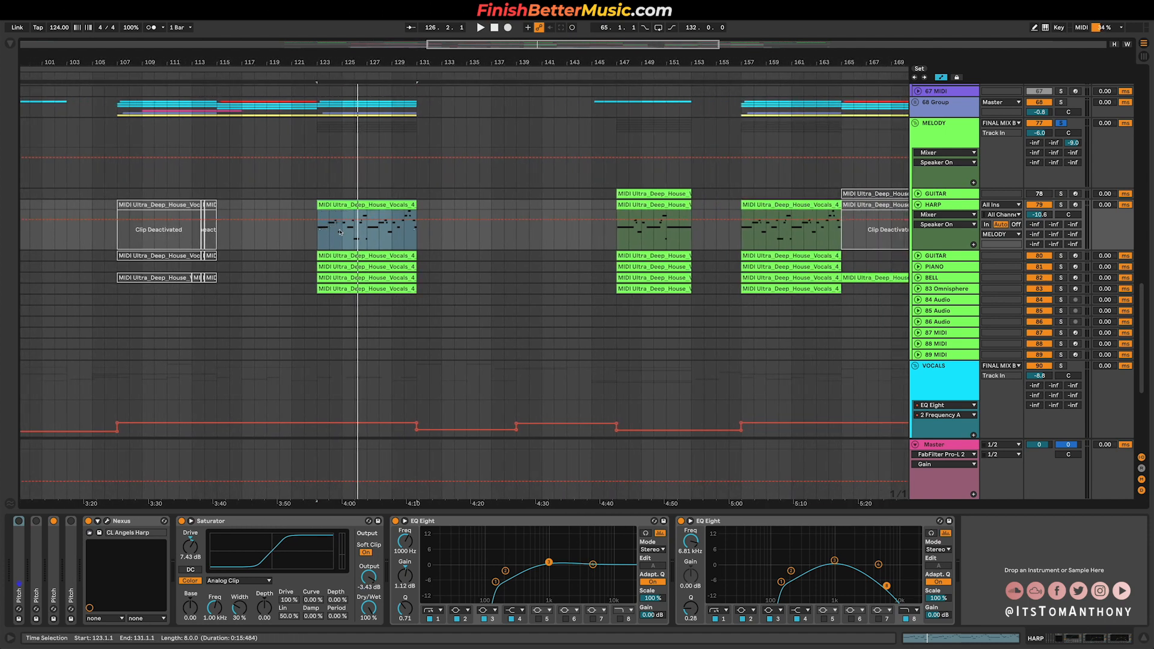
Step: Play the HARP track soloed from bar 147 and place the insert marker at bar 157
{"action": "left_click", "coordinate": [618, 235]}
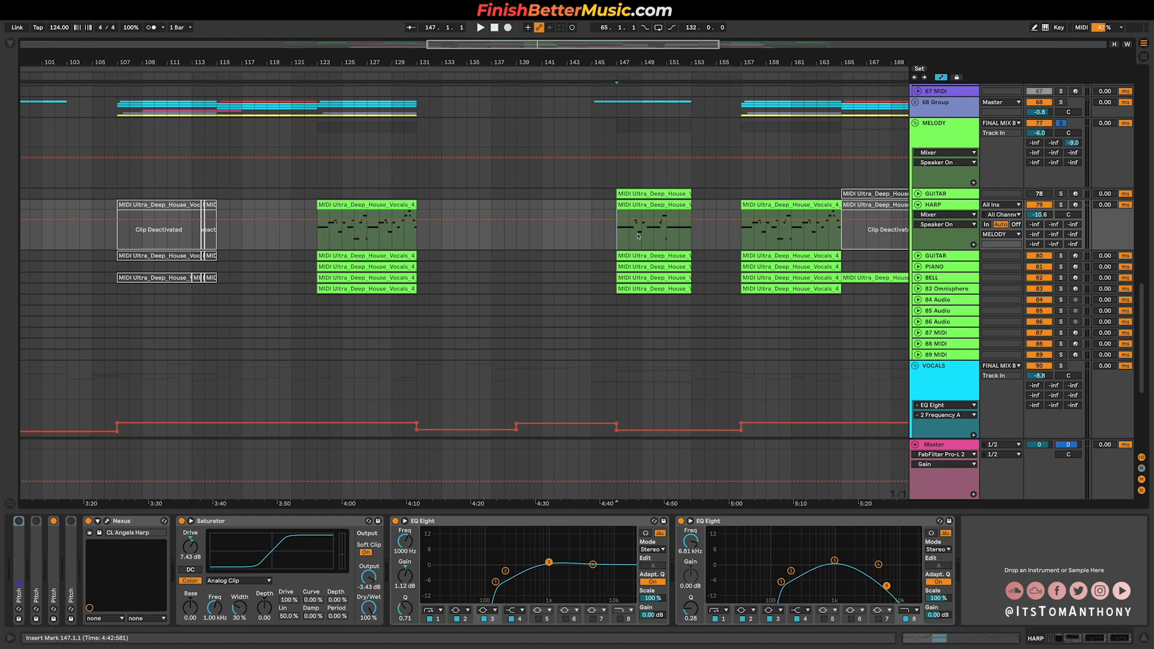
{"action": "key", "text": "space"}
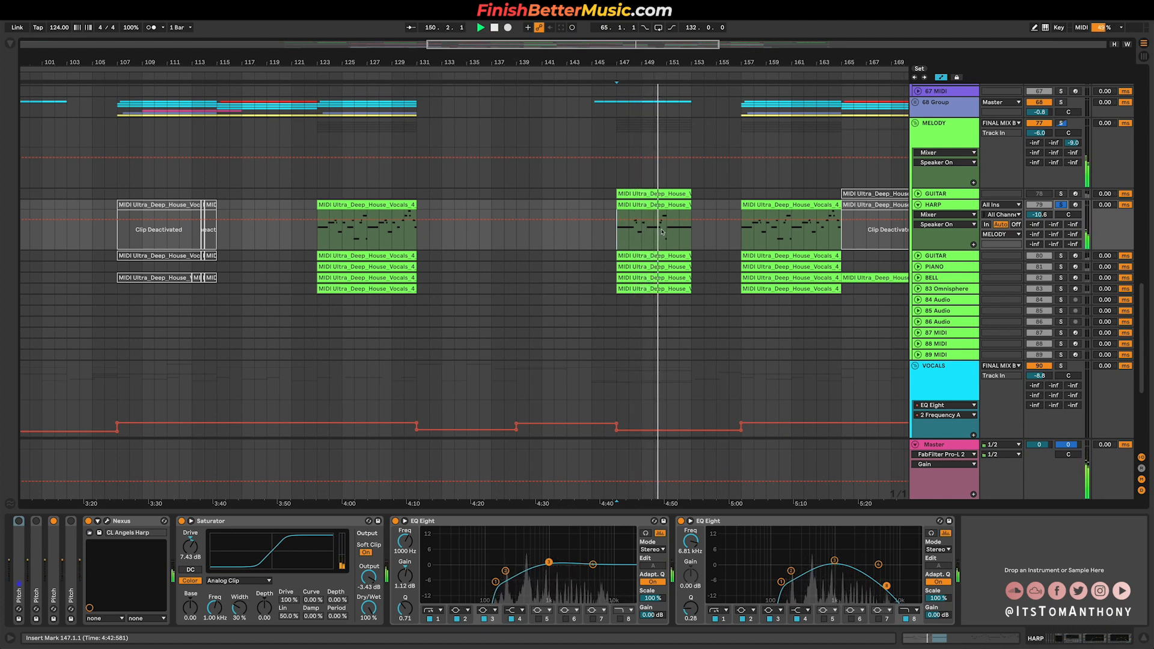
{"action": "scroll", "coordinate": [665, 227], "scroll_direction": "up", "scroll_amount": 3}
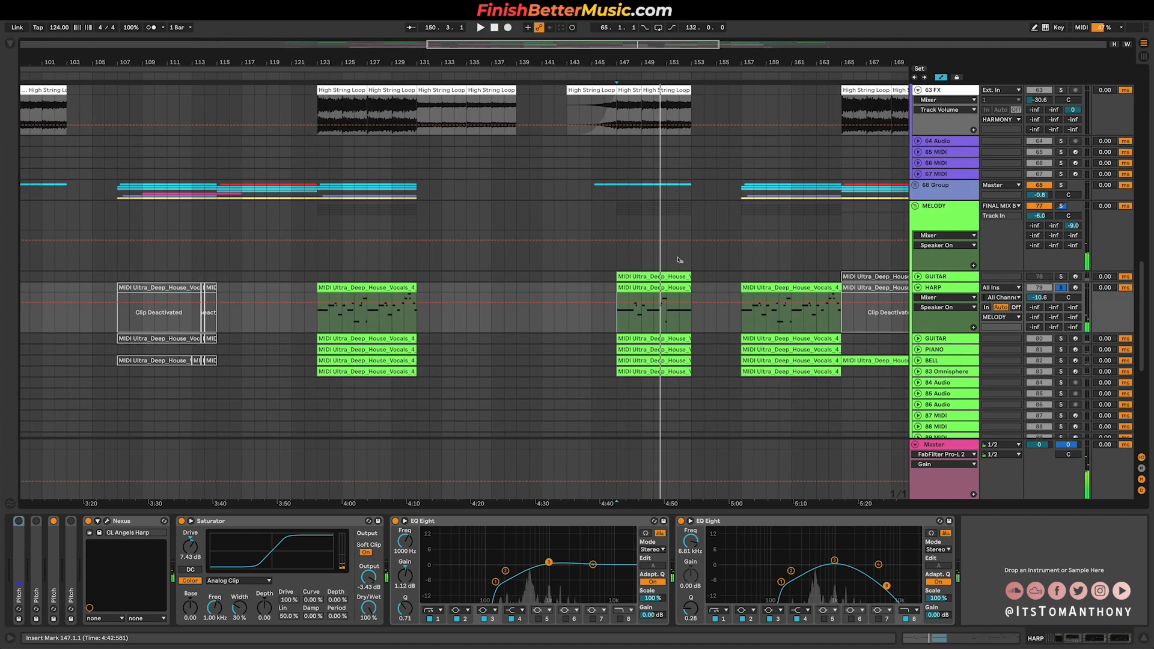
{"action": "left_click", "coordinate": [742, 319]}
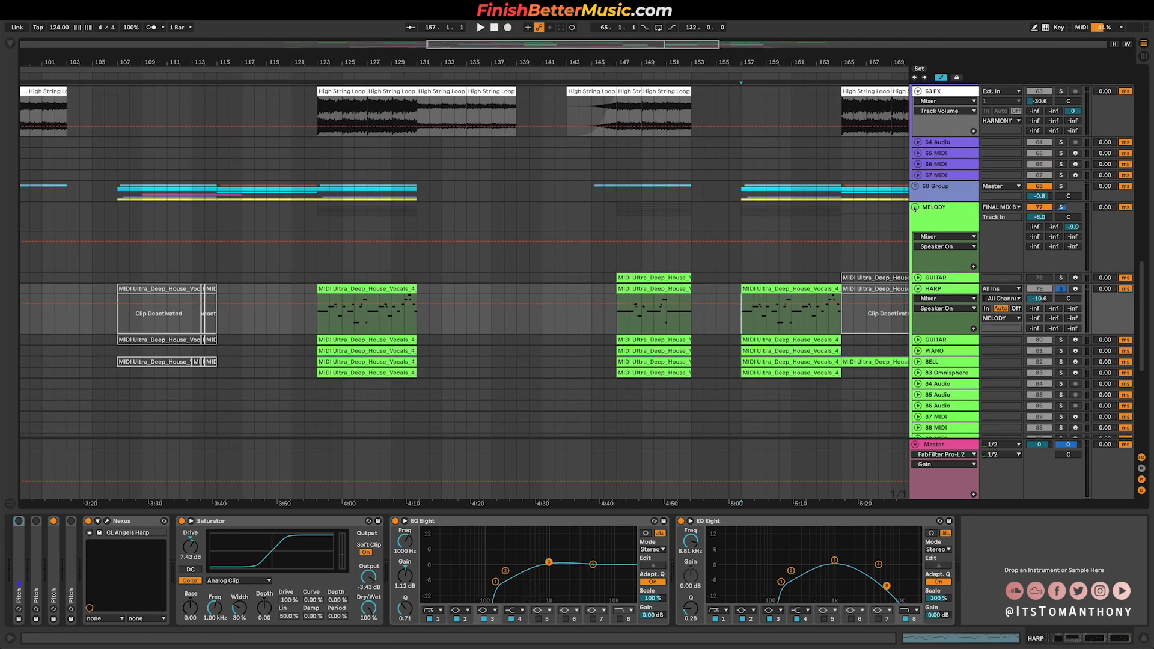
Step: Collapse the MELODY and VOCALS groups and expand the 114 FX group to show its tracks
{"action": "left_click", "coordinate": [914, 206]}
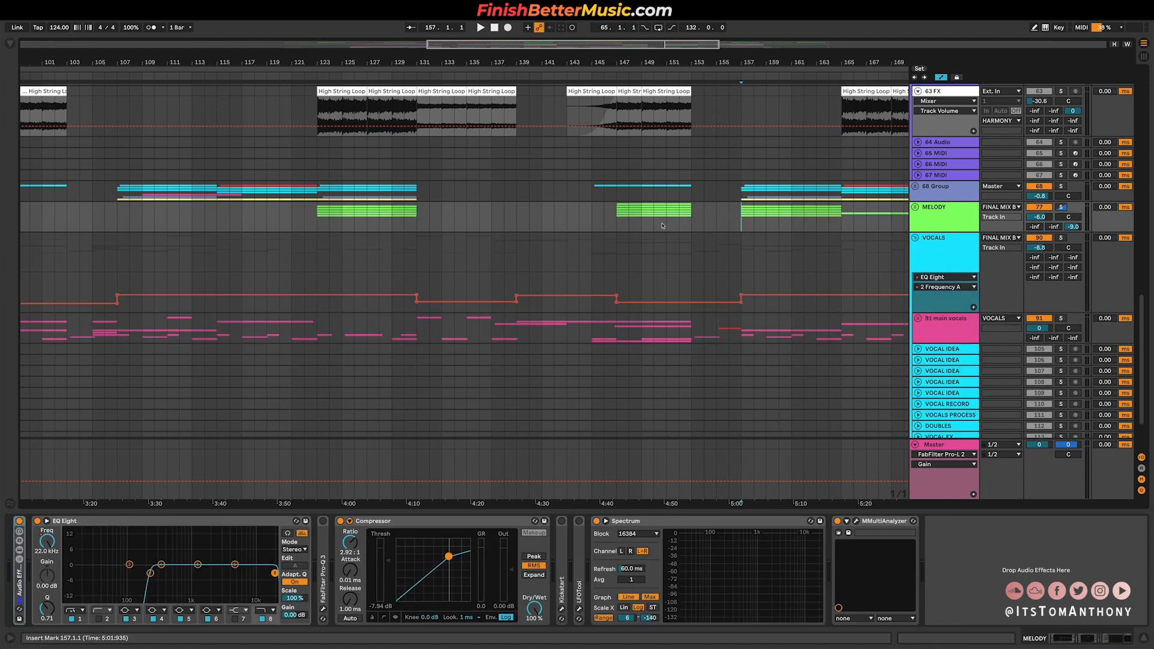
{"action": "left_click", "coordinate": [915, 238]}
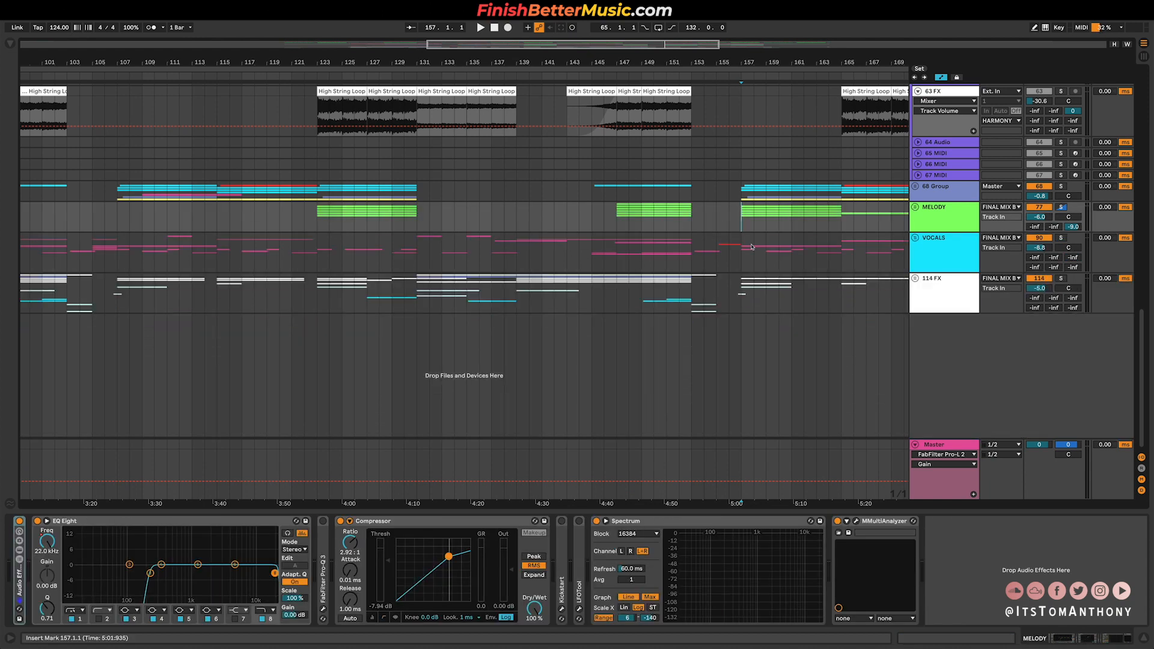
{"action": "left_click", "coordinate": [915, 279]}
{"action": "scroll", "coordinate": [613, 325], "scroll_direction": "down", "scroll_amount": 4}
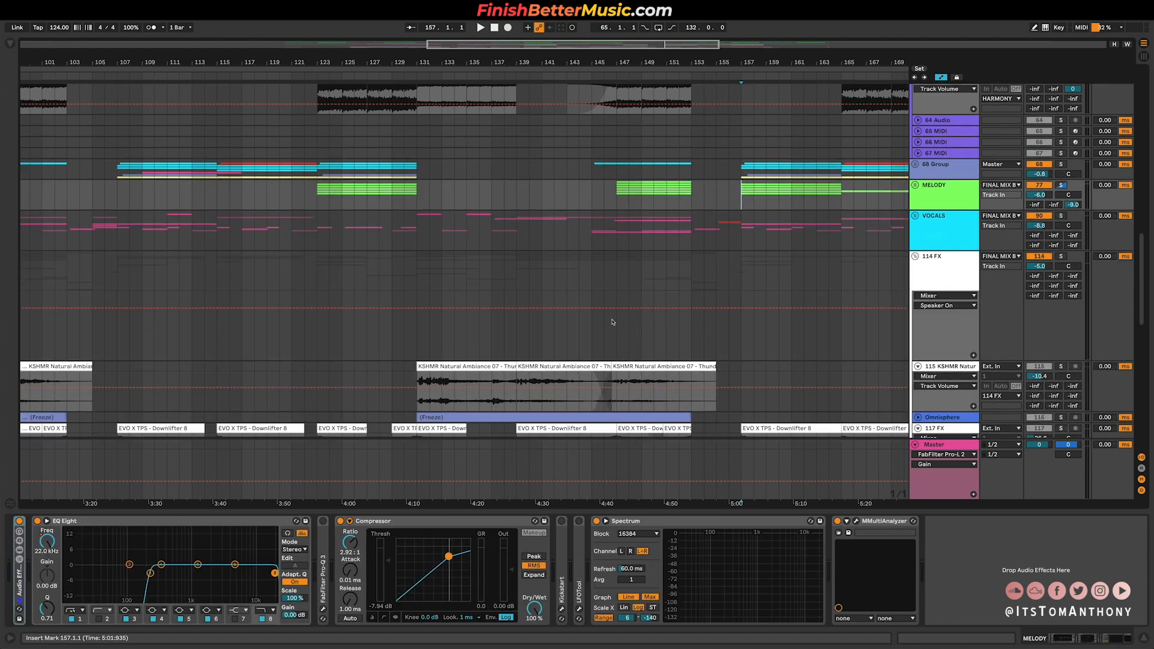
{"action": "scroll", "coordinate": [489, 326], "scroll_direction": "down", "scroll_amount": 2}
{"action": "scroll", "coordinate": [490, 327], "scroll_direction": "down", "scroll_amount": 2}
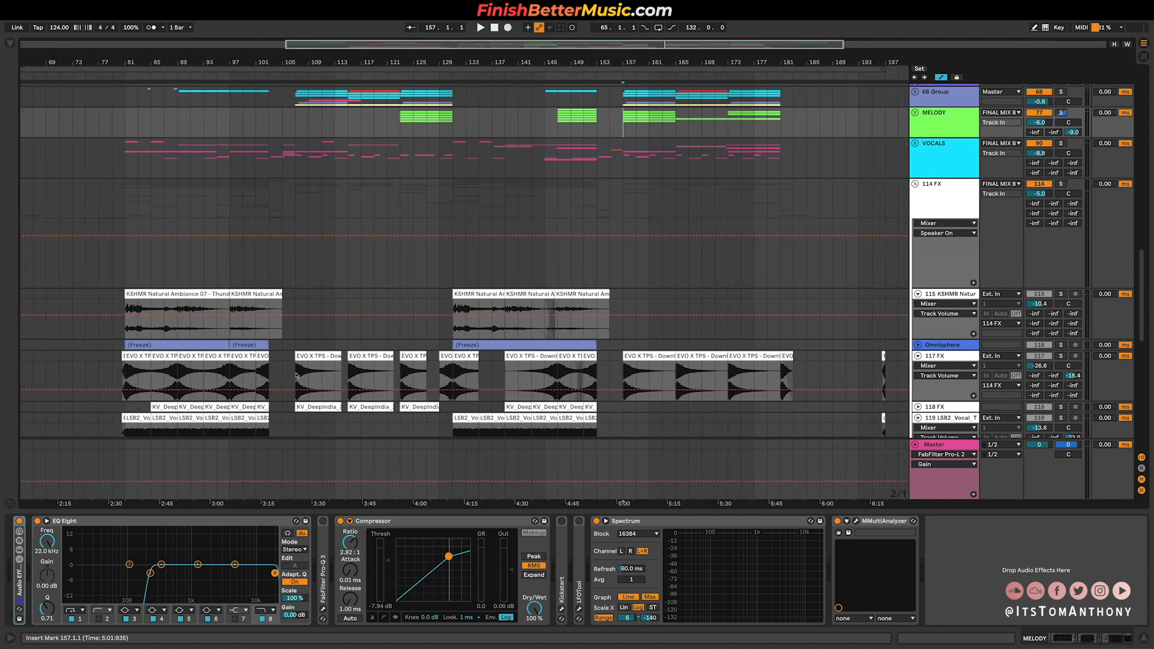
Step: Play the 117 FX track soloed from bar 107, and the 115 KSHMR ambience track soloed from bar 131
{"action": "left_click", "coordinate": [1075, 361]}
{"action": "key", "text": "space"}
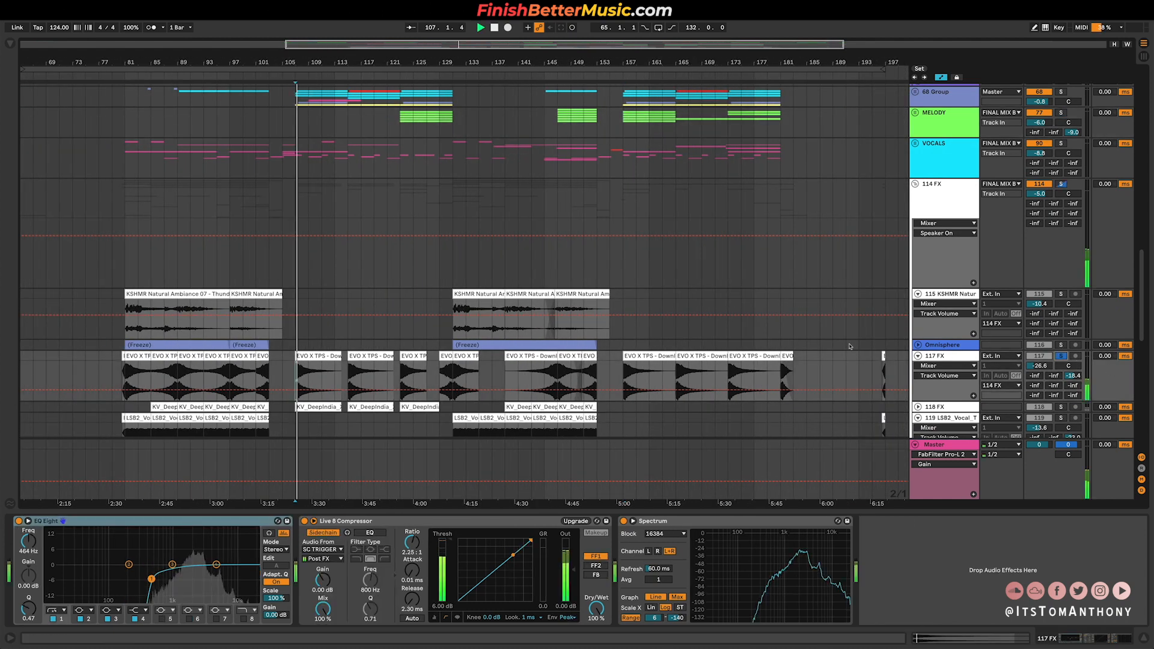
{"action": "left_click", "coordinate": [452, 315]}
{"action": "left_click", "coordinate": [1078, 294]}
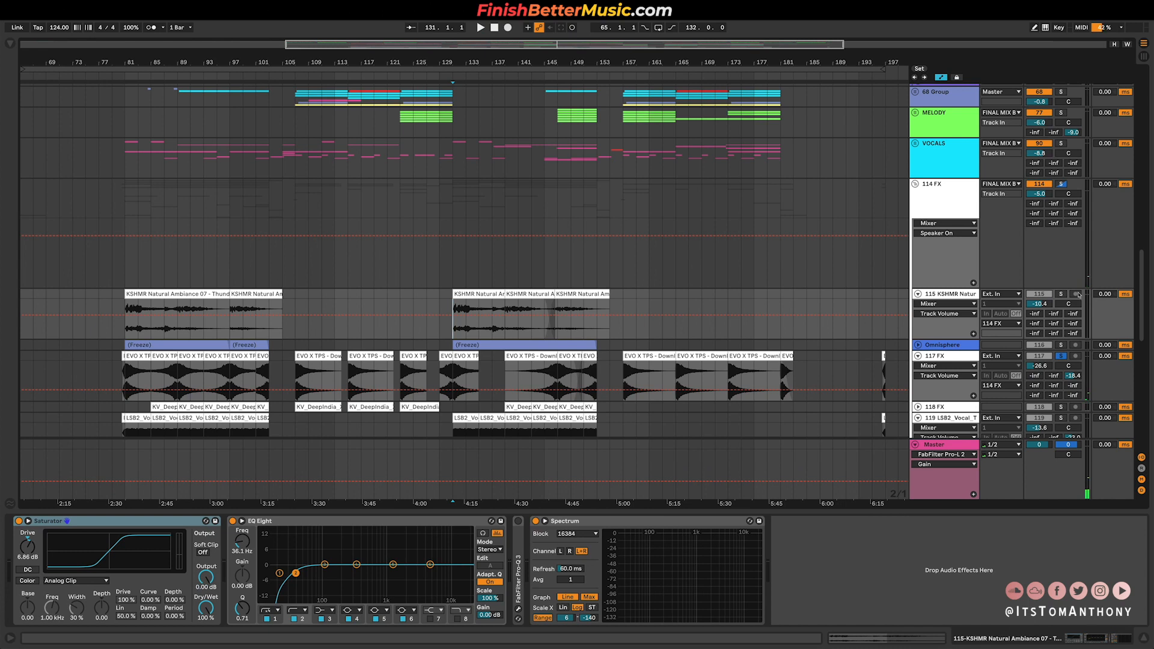
{"action": "left_click", "coordinate": [1061, 295]}
{"action": "key", "text": "space"}
{"action": "scroll", "coordinate": [933, 243], "scroll_direction": "down", "scroll_amount": 3}
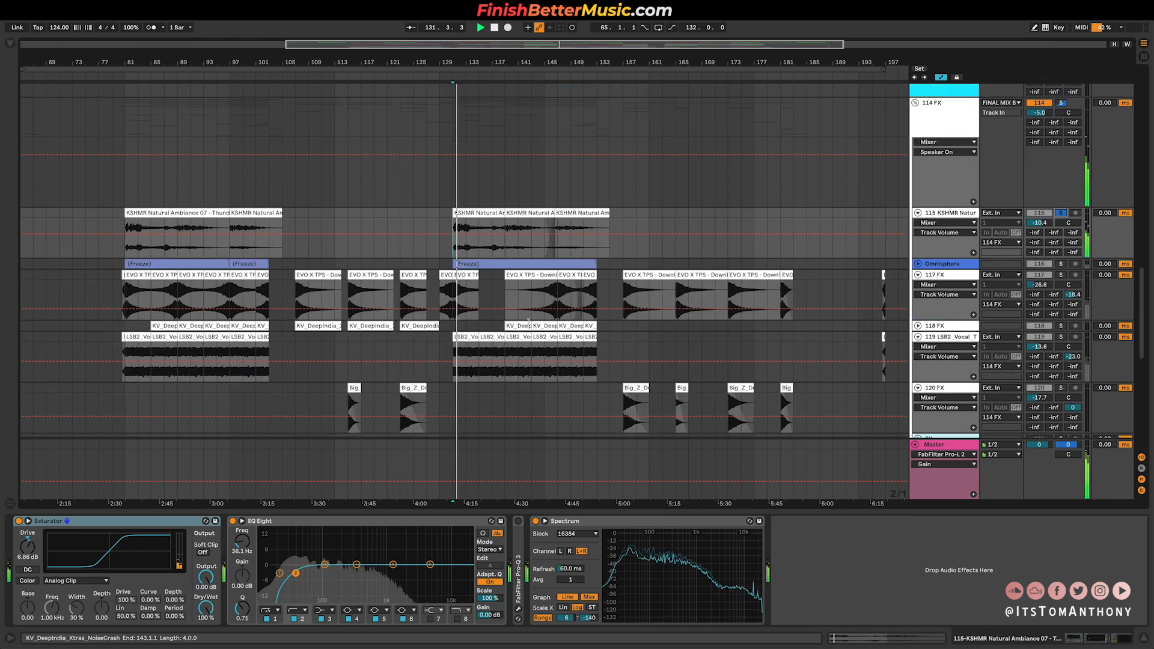
Step: Unfold the frozen Omnisphere track in the 114 FX group and play it soloed from bar 131
{"action": "left_click", "coordinate": [918, 250]}
{"action": "key", "text": "space"}
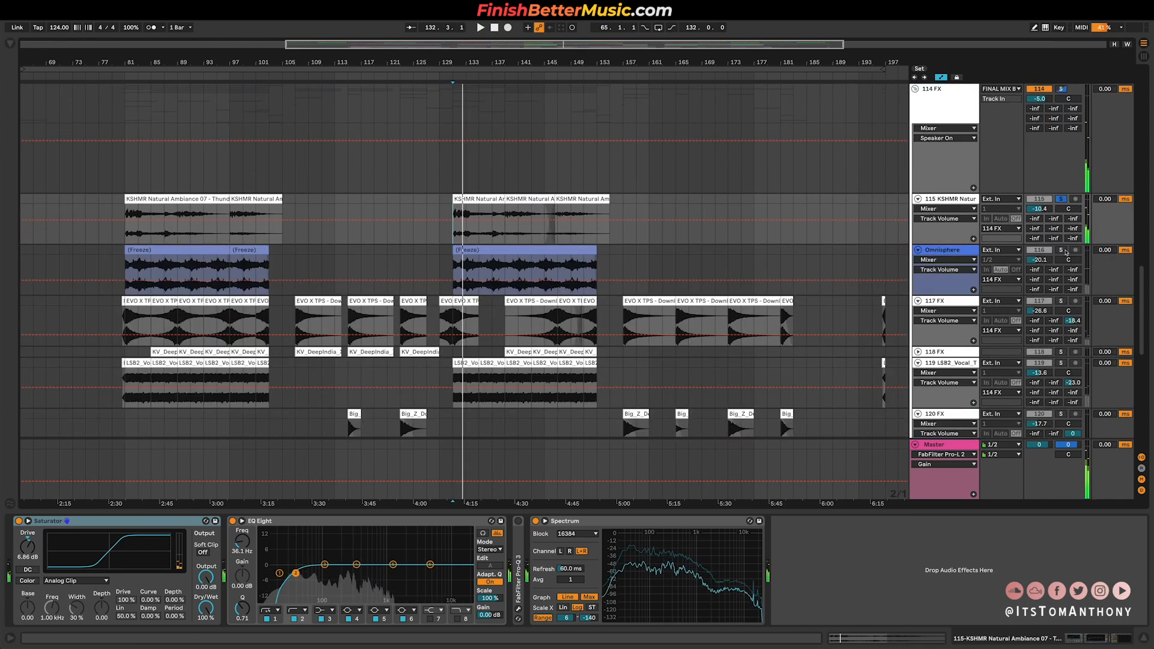
{"action": "key", "text": "space"}
{"action": "scroll", "coordinate": [902, 282], "scroll_direction": "down", "scroll_amount": 3}
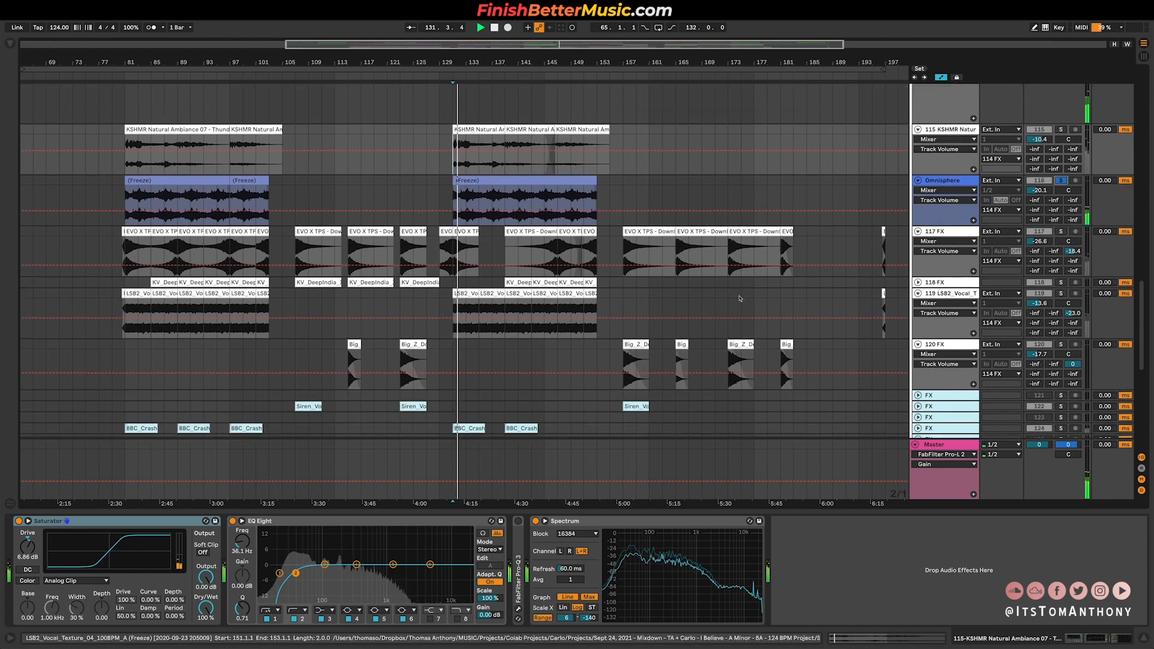
Step: Unfold the 118 FX track and play the 119 LSB2 vocal texture track soloed from bar 131
{"action": "left_click", "coordinate": [918, 281]}
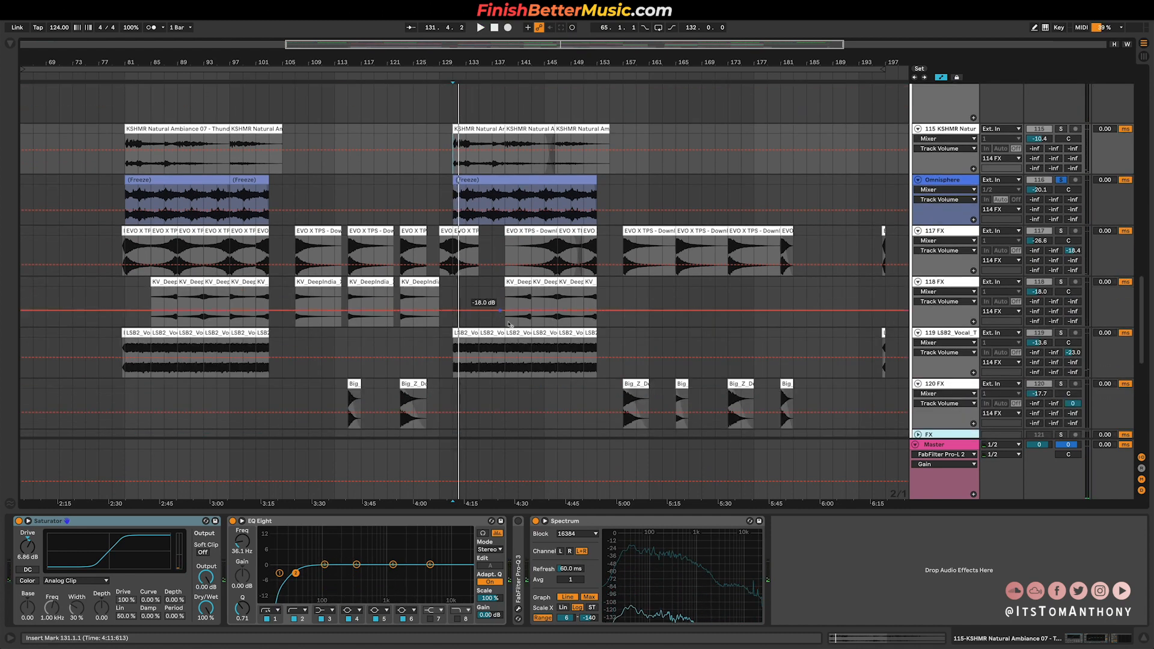
{"action": "left_click", "coordinate": [451, 370]}
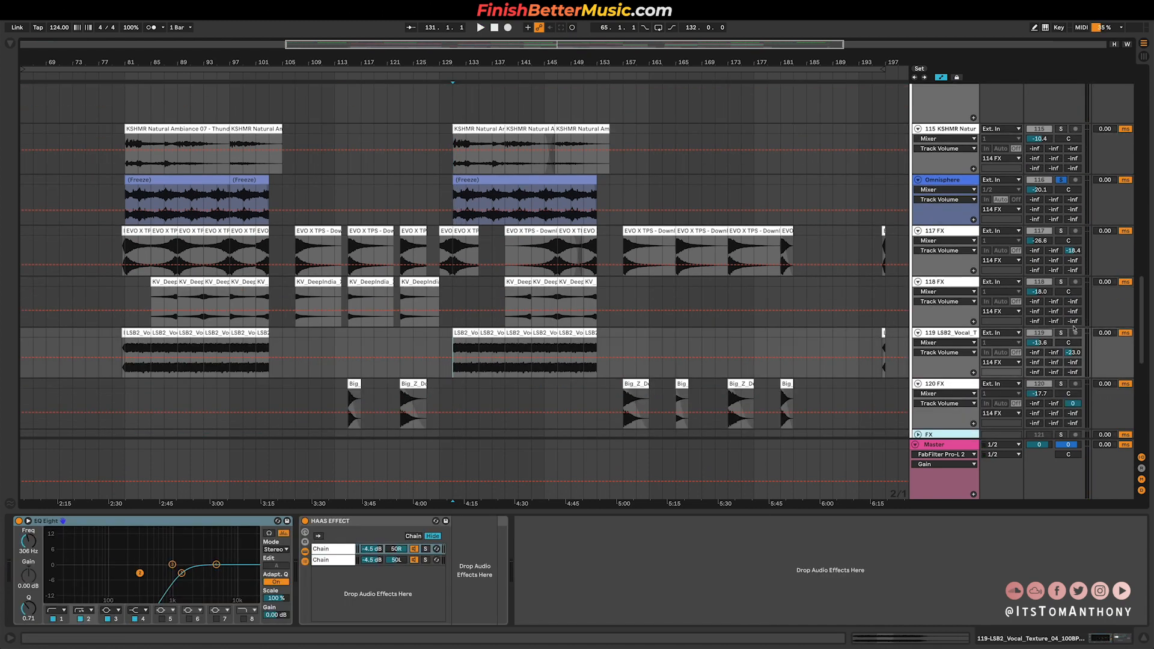
{"action": "left_click", "coordinate": [1060, 333]}
{"action": "key", "text": "space"}
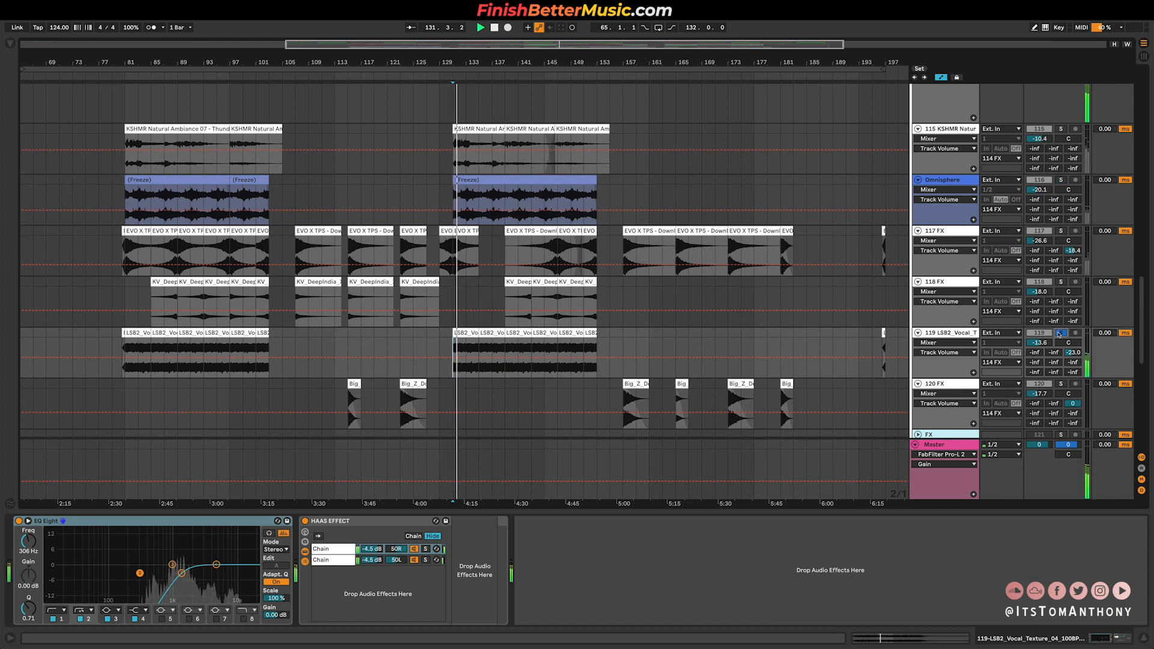
{"action": "scroll", "coordinate": [568, 333], "scroll_direction": "down", "scroll_amount": 3}
{"action": "key", "text": "space"}
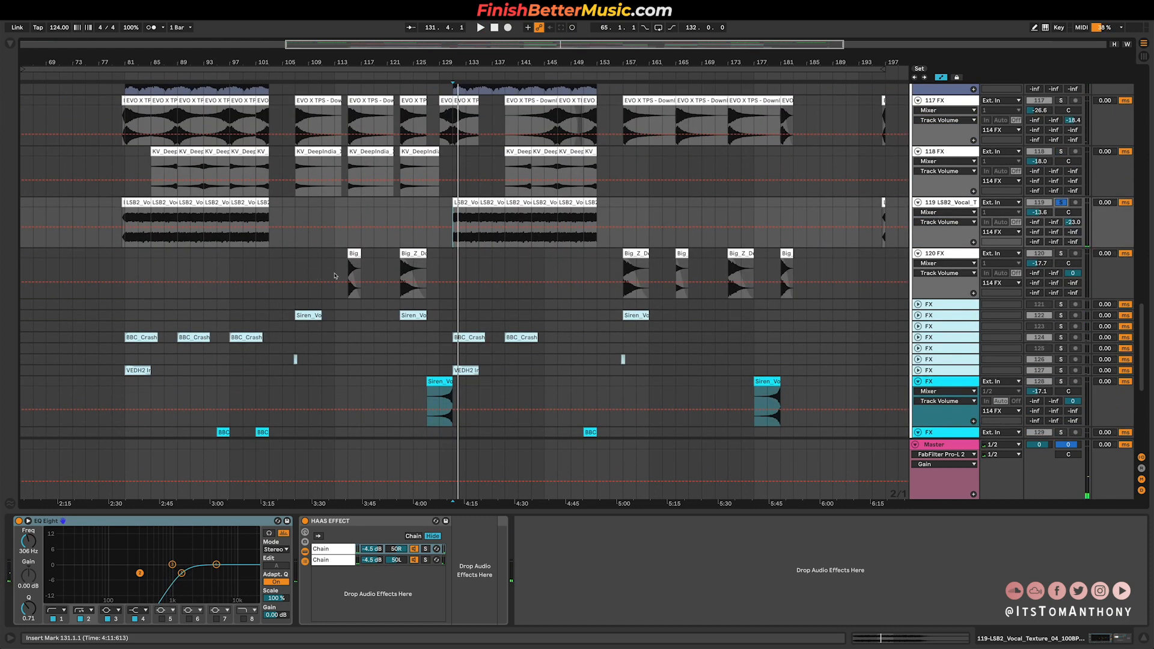
Step: Look back over the piano and pluck layers and the automation lanes of the HARMONY group
{"action": "scroll", "coordinate": [563, 267], "scroll_direction": "up", "scroll_amount": 15}
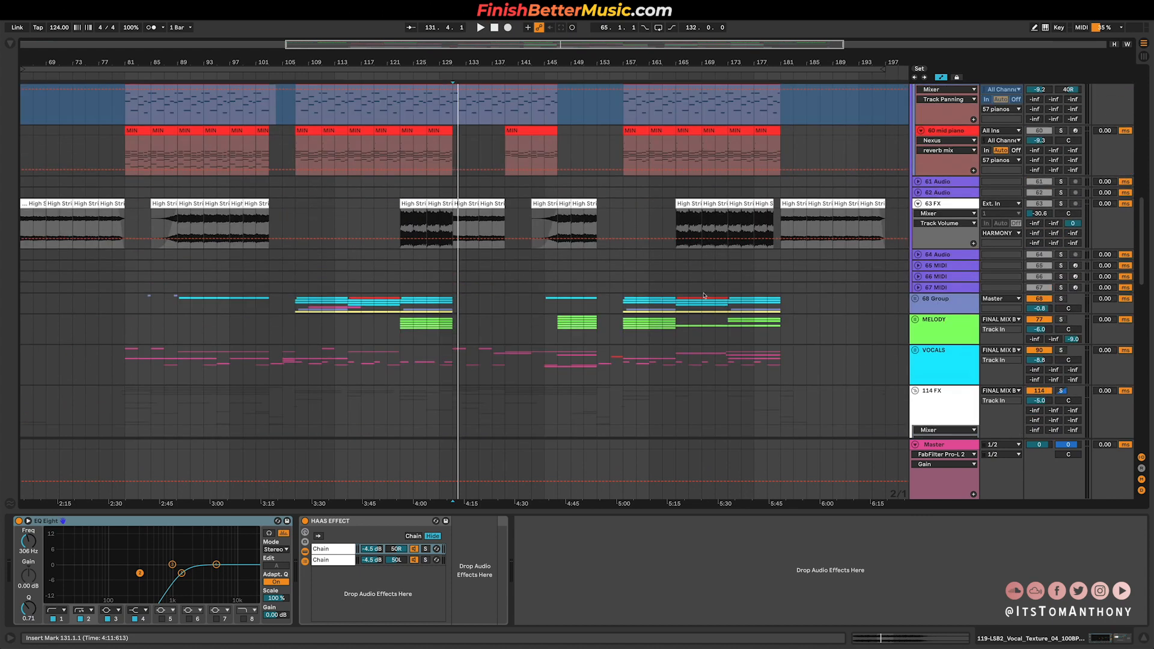
{"action": "scroll", "coordinate": [868, 227], "scroll_direction": "up", "scroll_amount": 2}
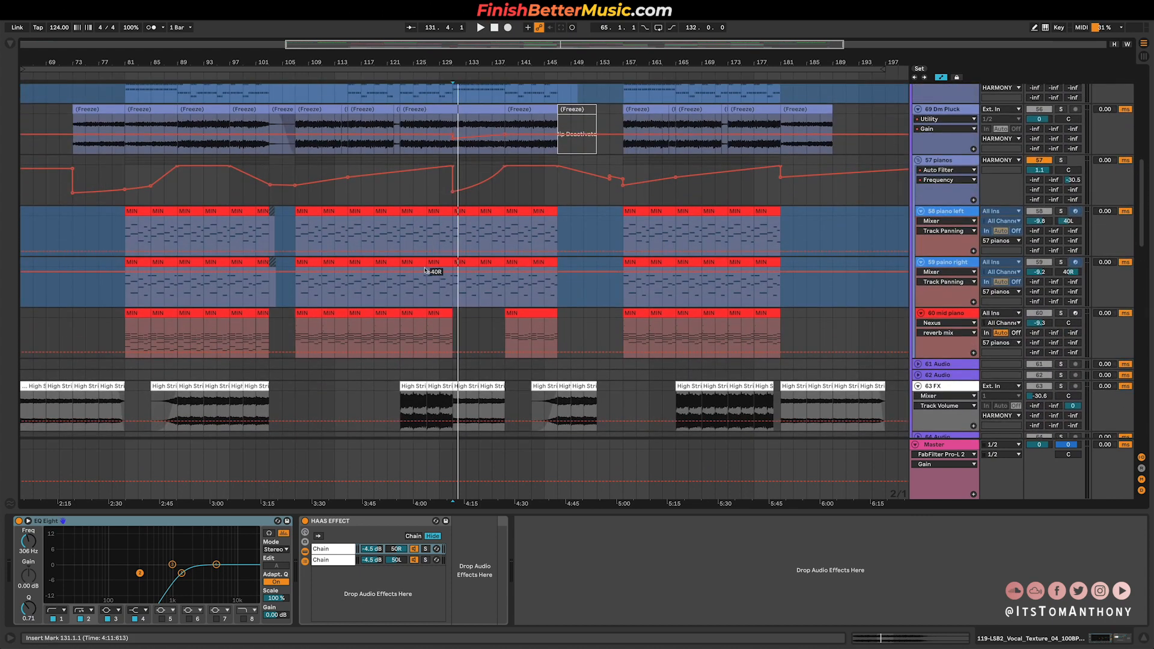
{"action": "scroll", "coordinate": [433, 265], "scroll_direction": "up", "scroll_amount": 4}
{"action": "scroll", "coordinate": [907, 176], "scroll_direction": "up", "scroll_amount": 11}
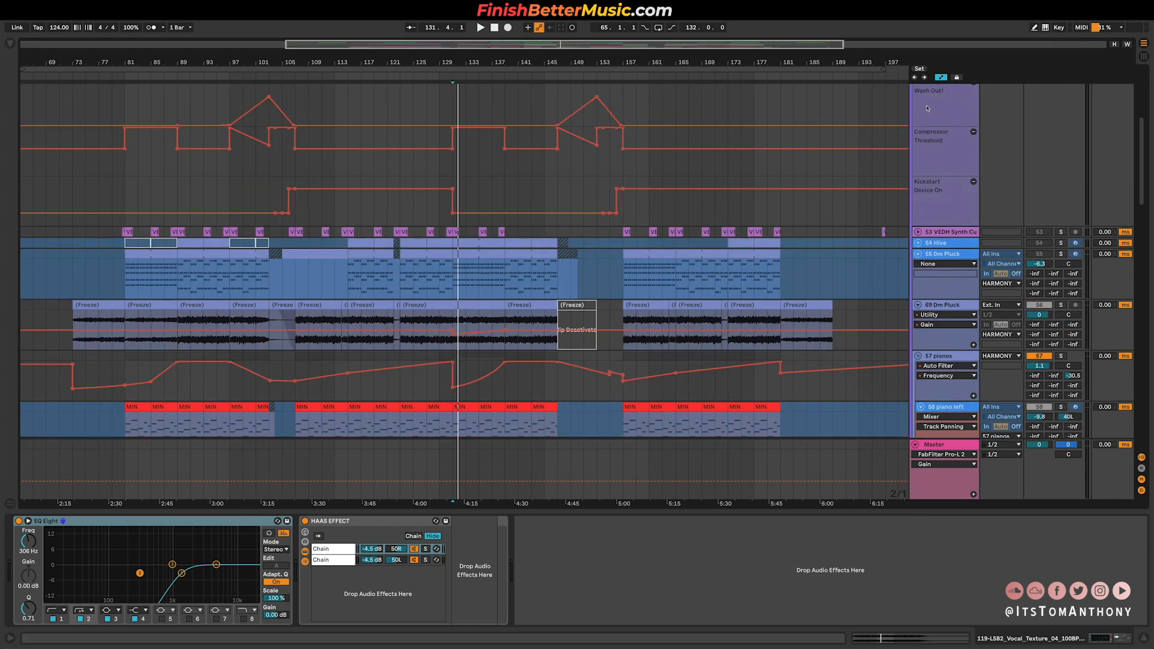
{"action": "left_click", "coordinate": [916, 134]}
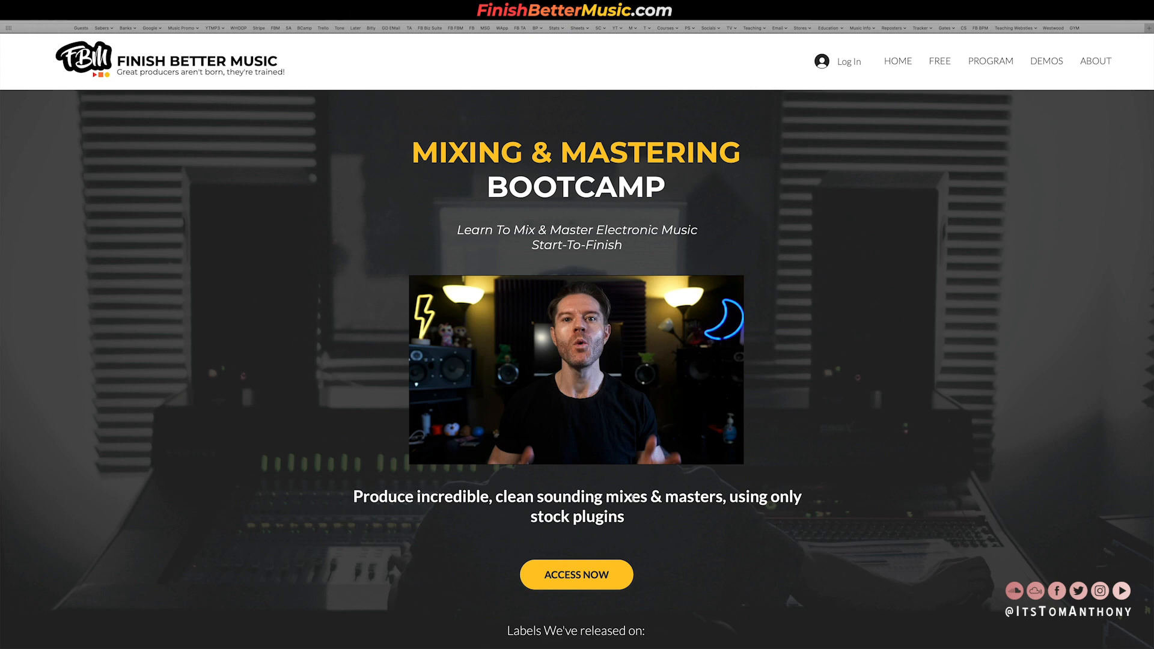
Step: Switch to the browser and look through the Mixing & Mastering Bootcamp page and its list of course topics
{"action": "scroll", "coordinate": [578, 553], "scroll_direction": "down", "scroll_amount": 6}
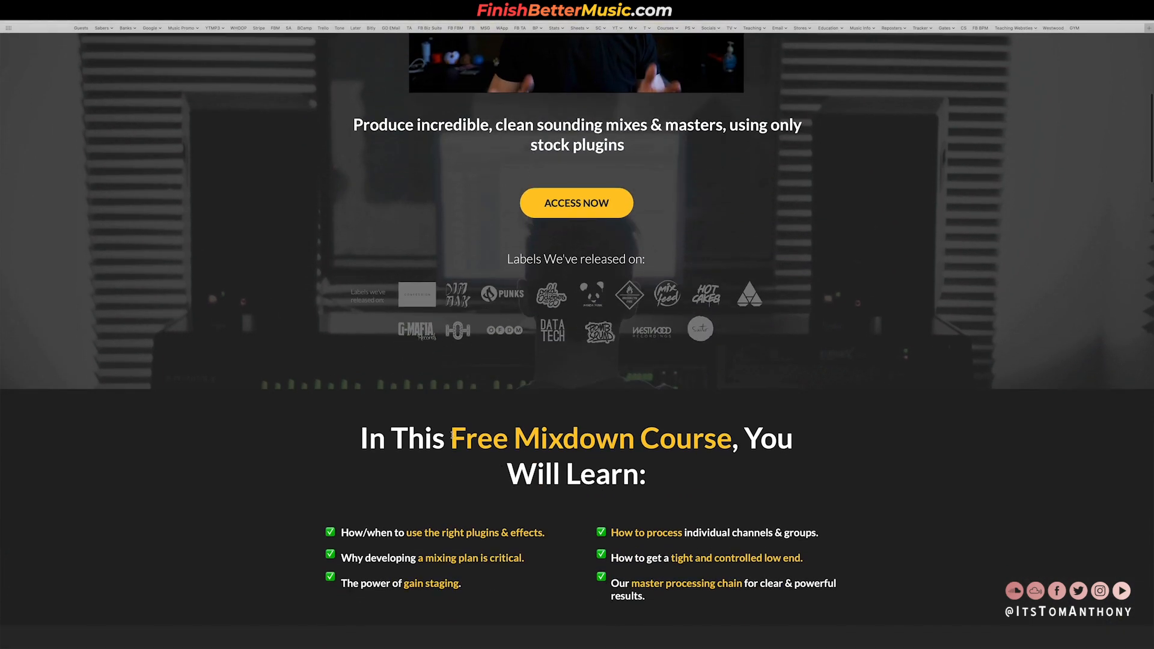
{"action": "scroll", "coordinate": [878, 465], "scroll_direction": "down", "scroll_amount": 3}
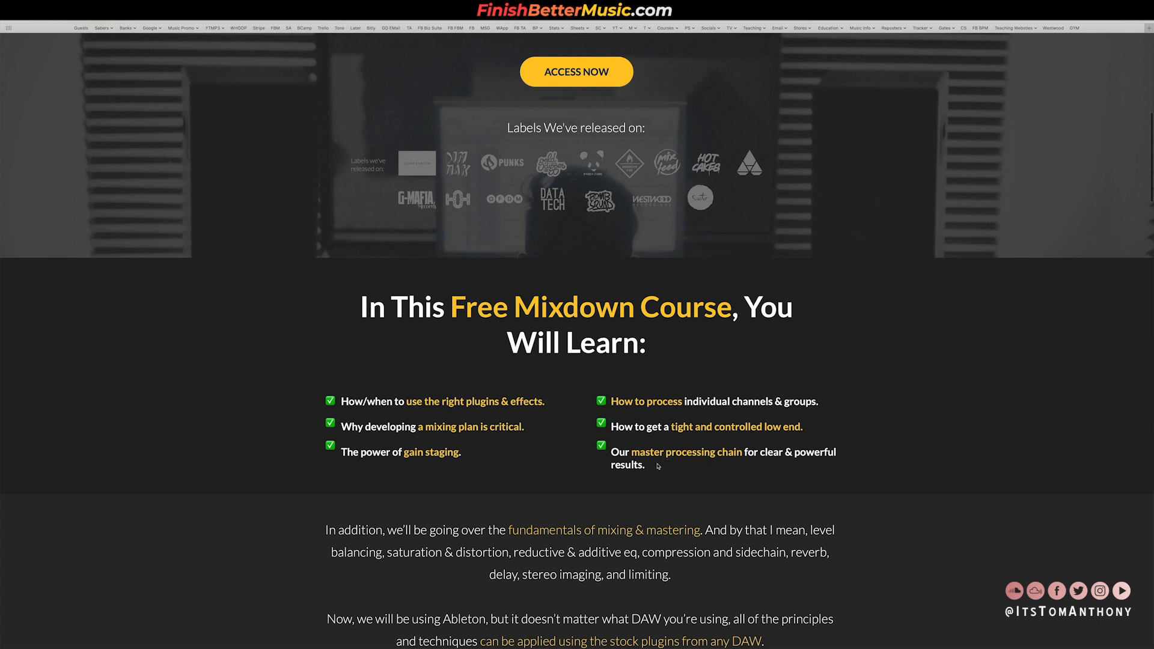
{"action": "scroll", "coordinate": [497, 379], "scroll_direction": "down", "scroll_amount": 2}
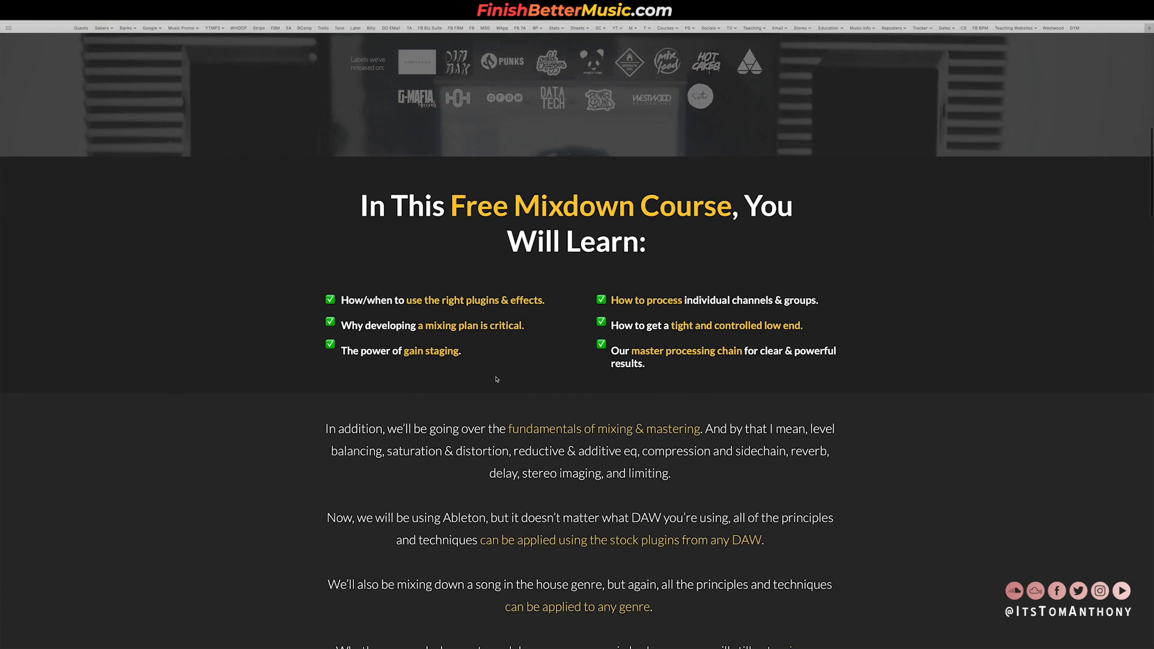
{"action": "scroll", "coordinate": [496, 379], "scroll_direction": "up", "scroll_amount": 10}
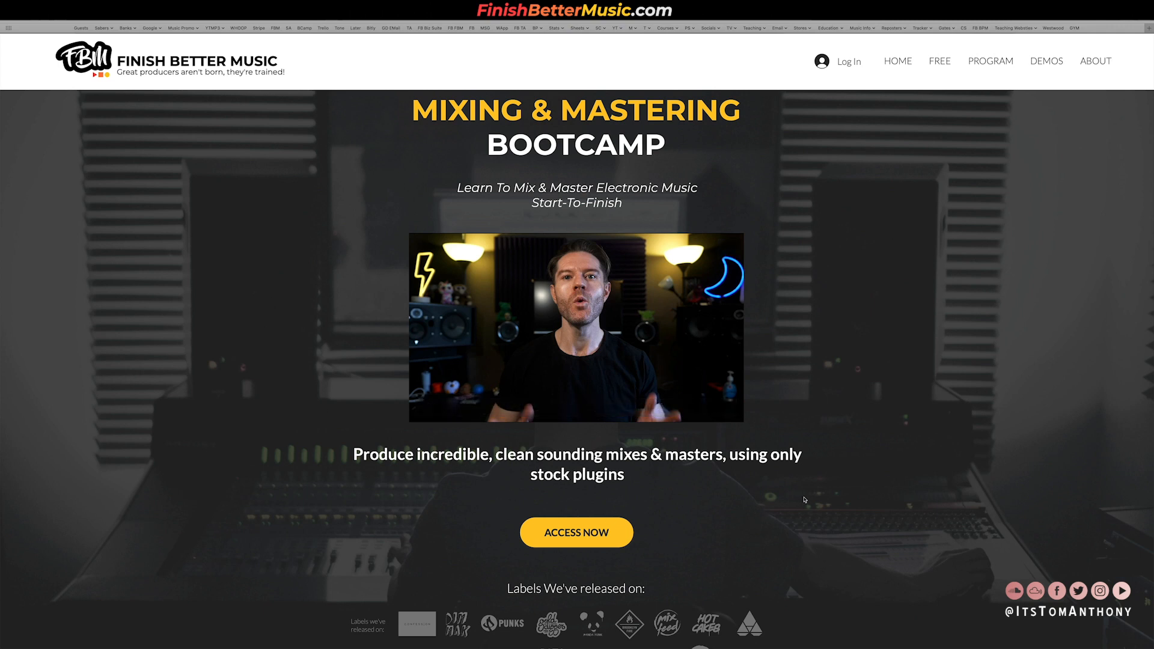
{"action": "scroll", "coordinate": [810, 448], "scroll_direction": "up", "scroll_amount": 2}
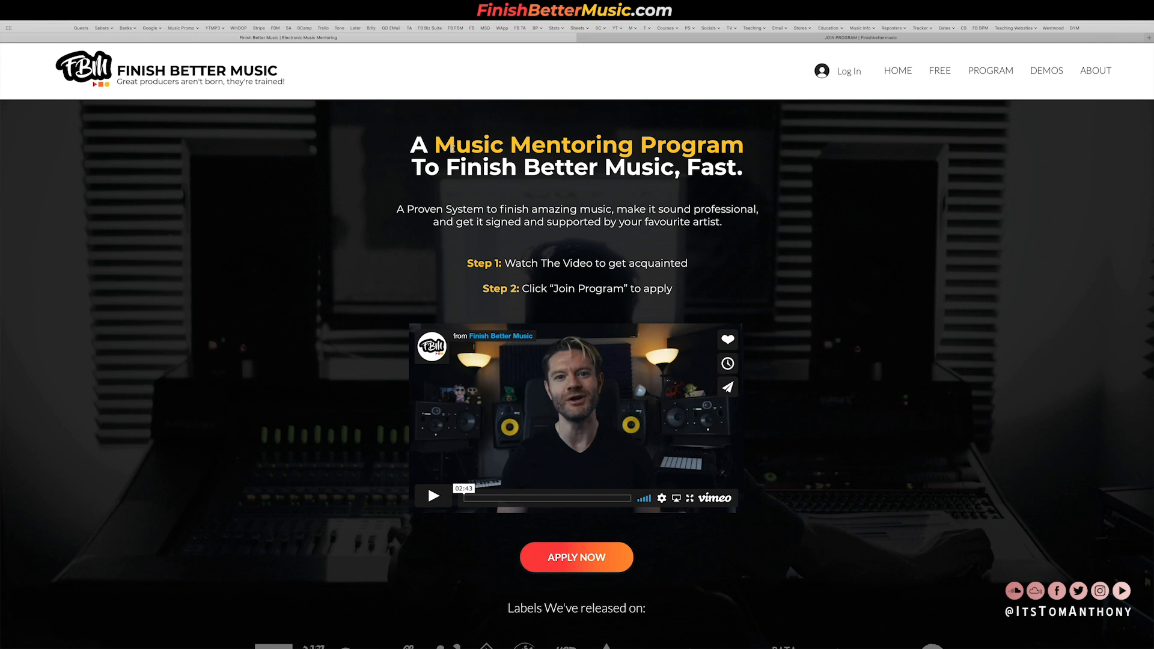
Step: Look through the Finish Better Music mentoring program page, including its program outline and student testimonials
{"action": "scroll", "coordinate": [475, 181], "scroll_direction": "down", "scroll_amount": 20}
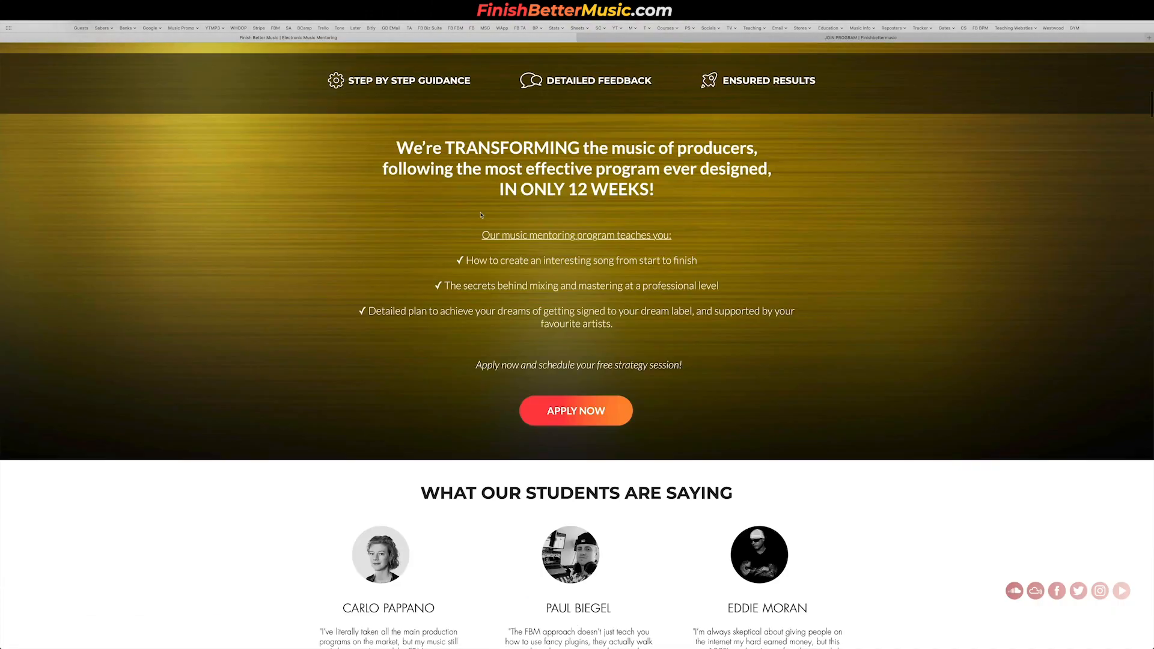
{"action": "scroll", "coordinate": [482, 213], "scroll_direction": "down", "scroll_amount": 20}
{"action": "scroll", "coordinate": [481, 214], "scroll_direction": "up", "scroll_amount": 4}
{"action": "scroll", "coordinate": [482, 213], "scroll_direction": "up", "scroll_amount": 20}
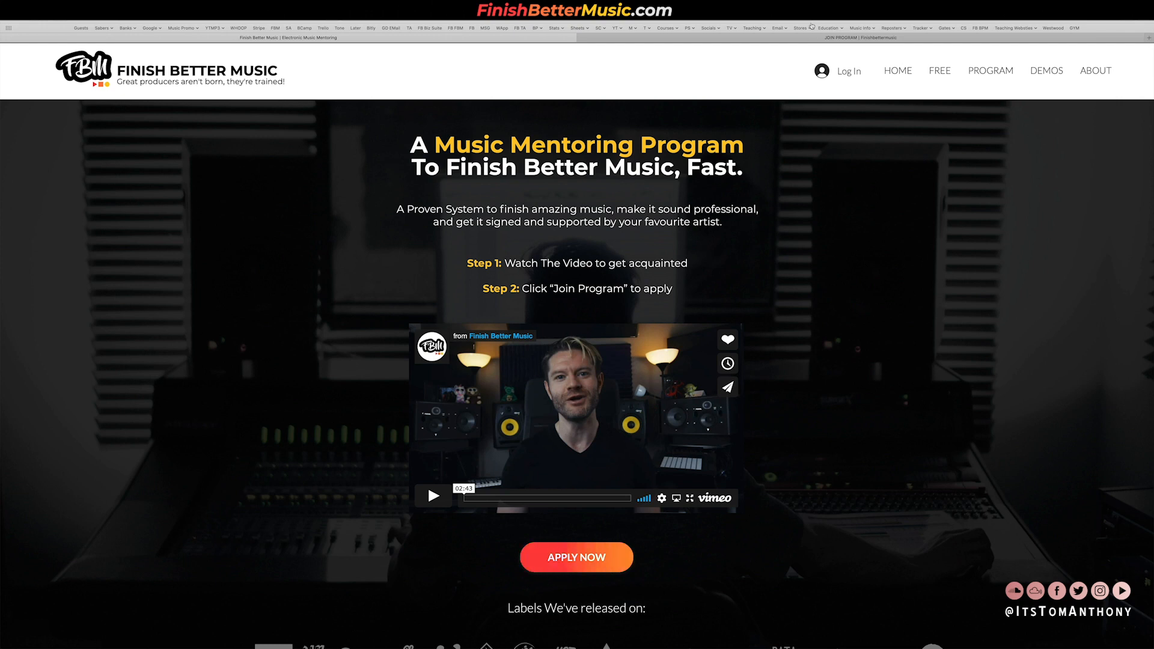
Step: Open the JOIN PROGRAM page and view the mentoring application form
{"action": "left_click", "coordinate": [813, 37]}
{"action": "scroll", "coordinate": [455, 222], "scroll_direction": "down", "scroll_amount": 2}
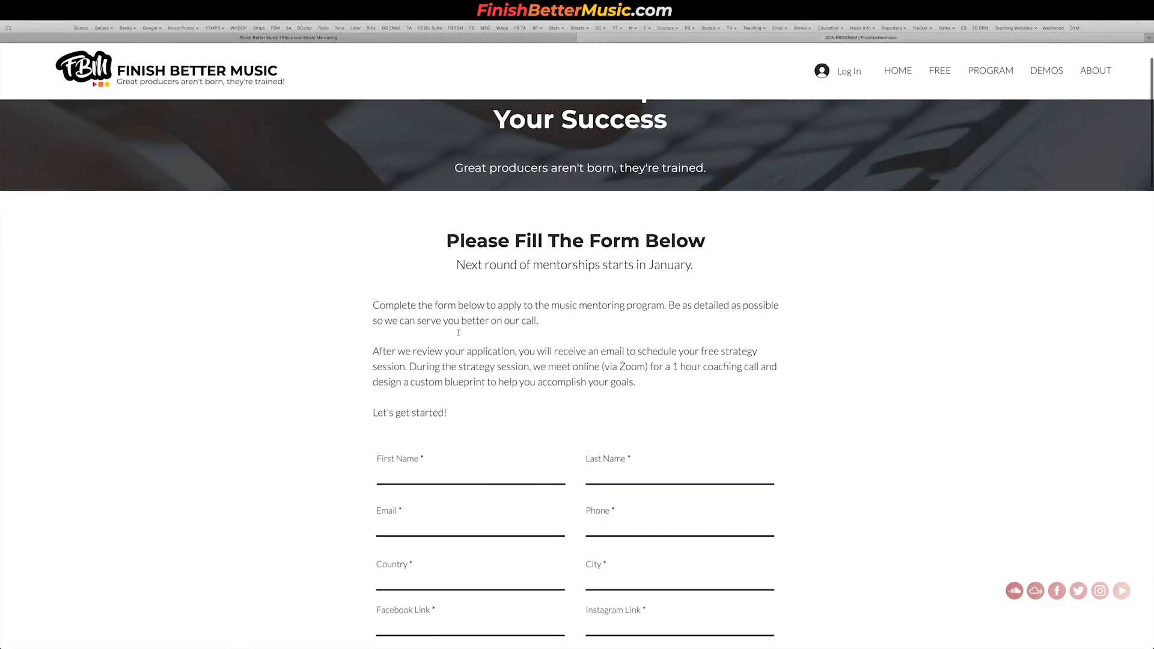